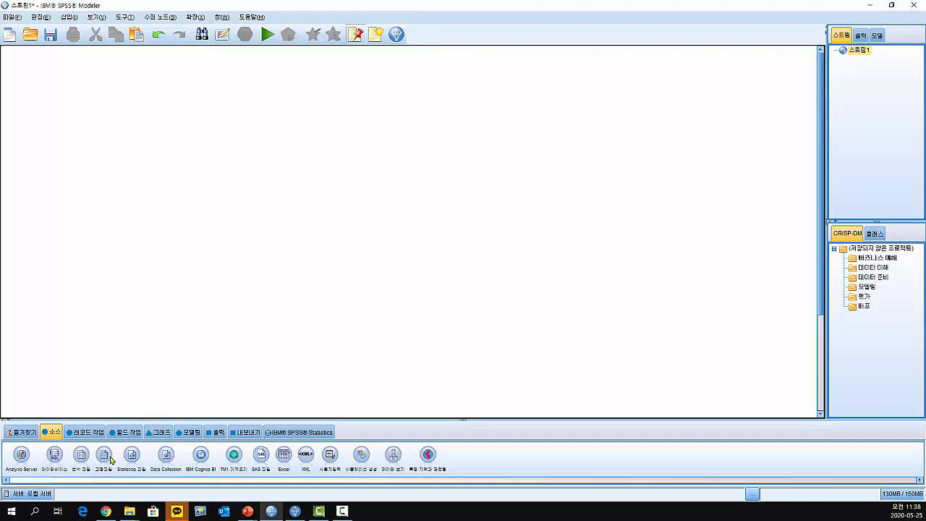
# - Add a variable file (변수 파일) source node and load 질병진단.txt from the DATA1 folder into it
pyautogui.click(82, 455)
pyautogui.doubleClick(82, 455)
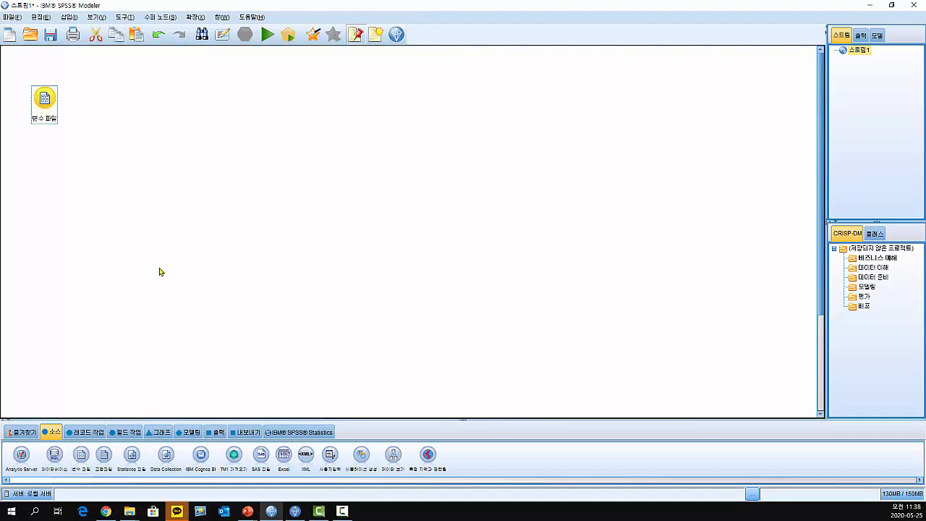
pyautogui.doubleClick(45, 99)
pyautogui.moveTo(235, 104); pyautogui.dragTo(293, 100)
pyautogui.click(355, 153)
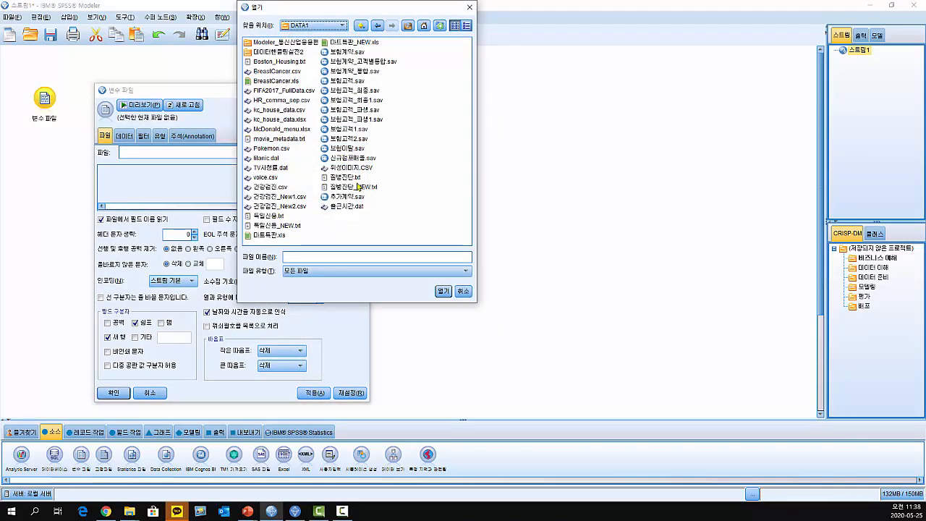
pyautogui.click(355, 178)
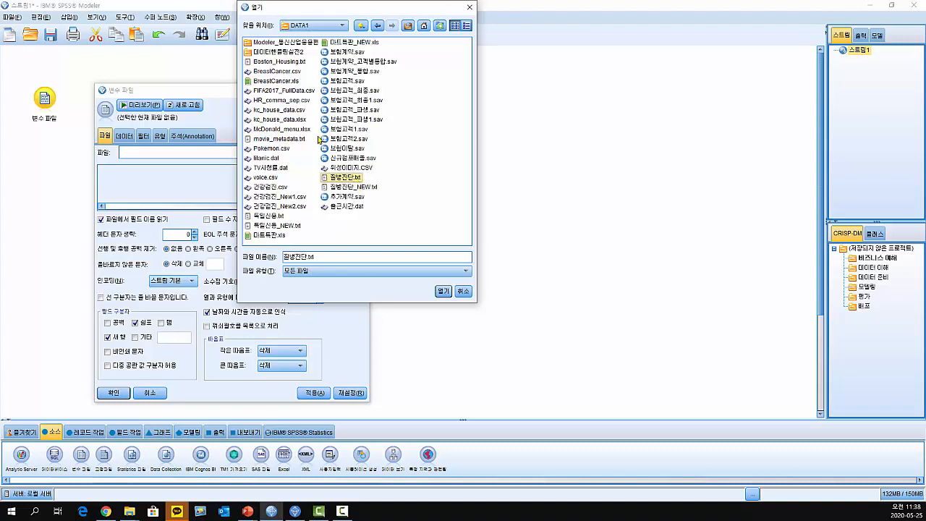
pyautogui.click(443, 292)
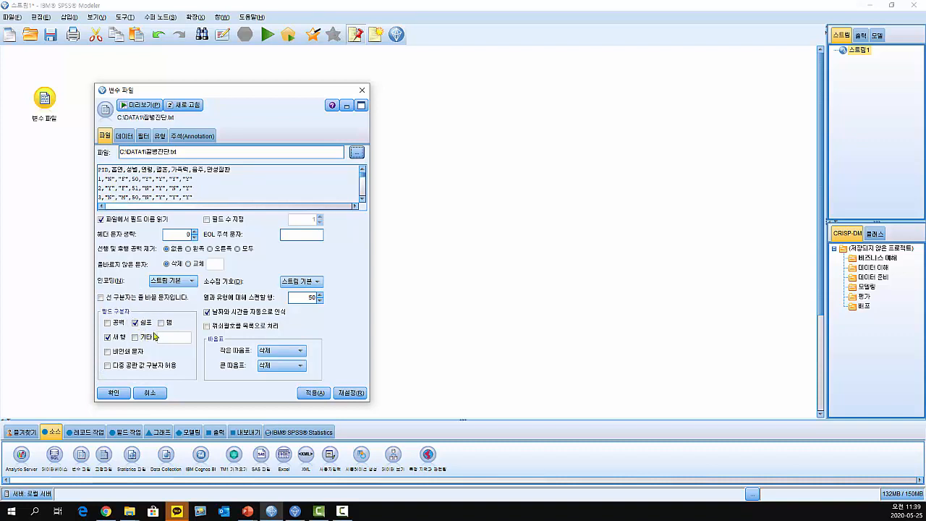
# - Preview the records of 질병진단.txt and accept the source node's settings
pyautogui.click(145, 106)
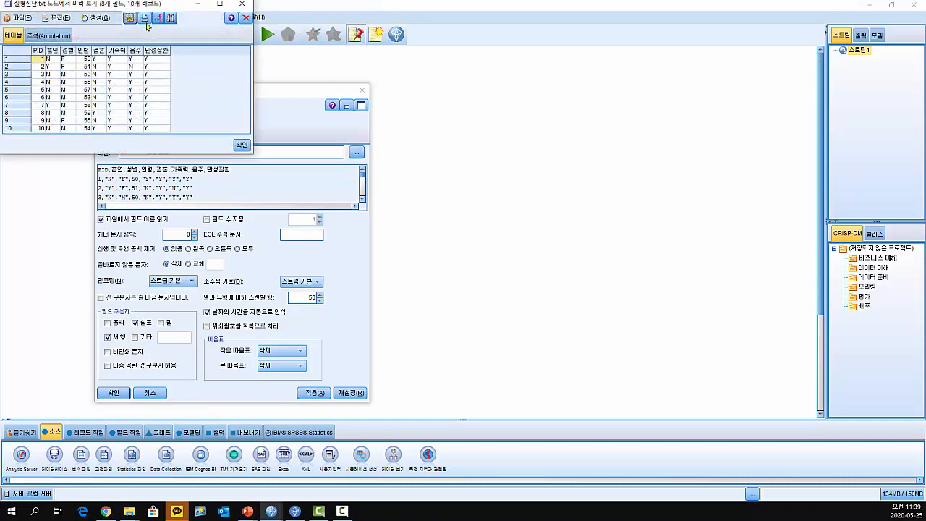
pyautogui.moveTo(152, 5); pyautogui.dragTo(379, 133)
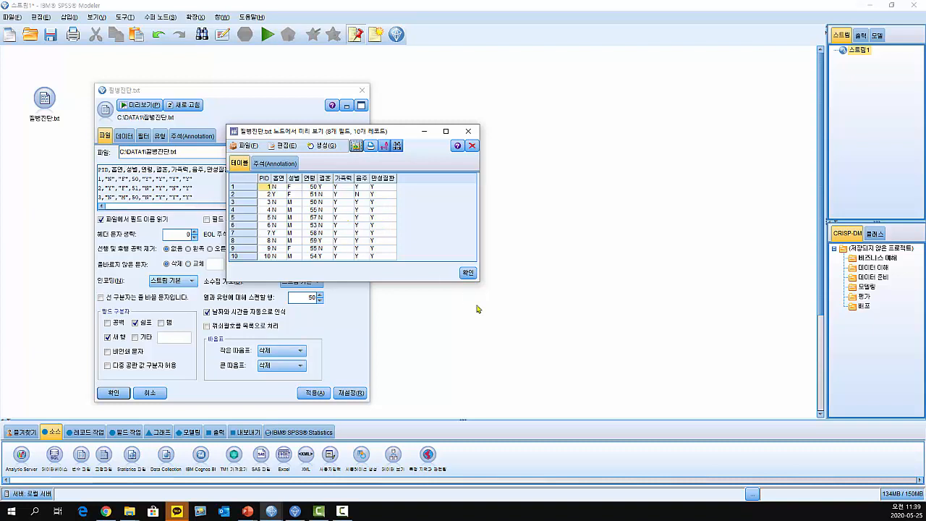
pyautogui.click(466, 270)
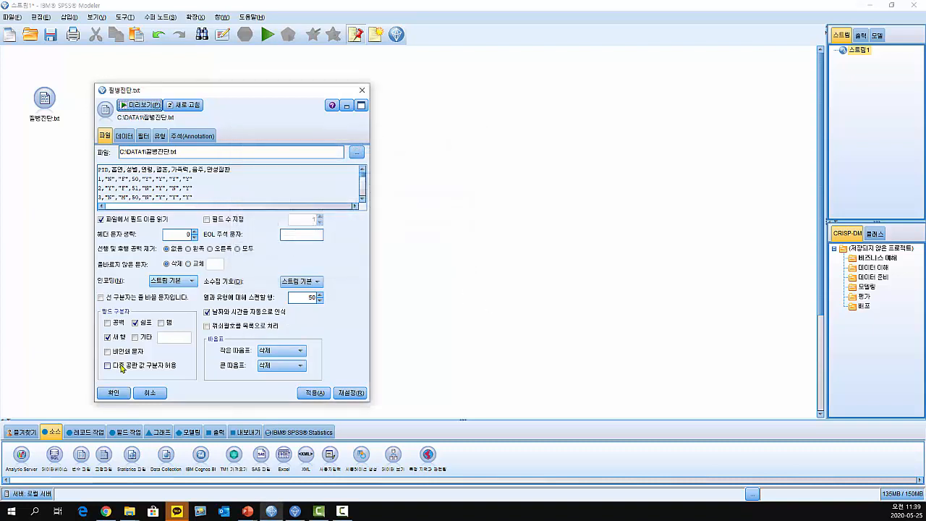
pyautogui.click(115, 392)
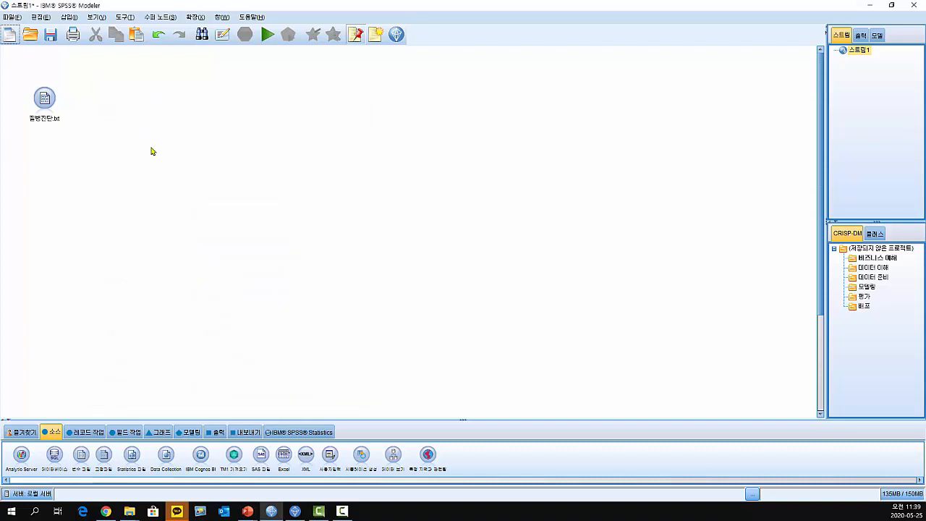
# - Attach a distribution (분포) graph node to the 질병진단.txt source and place it below the source node
pyautogui.click(48, 103)
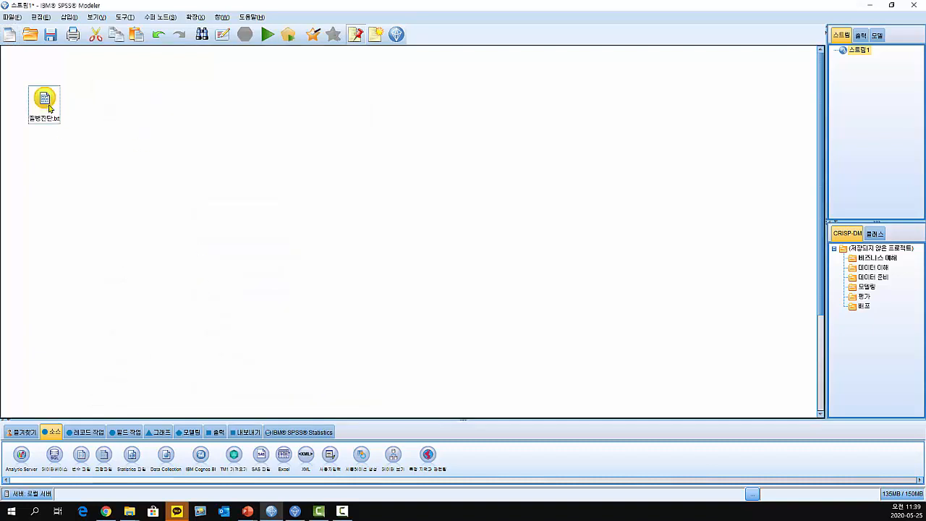
pyautogui.click(159, 433)
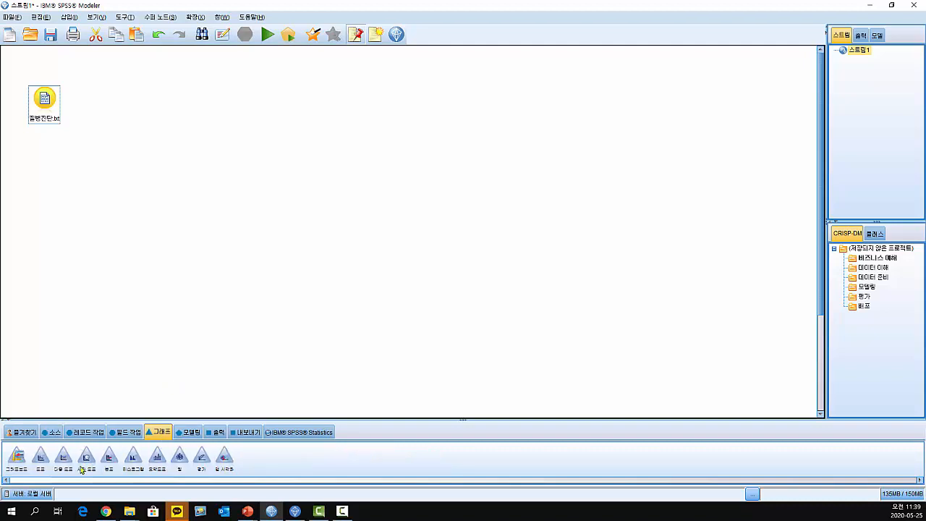
pyautogui.click(109, 459)
pyautogui.doubleClick(110, 459)
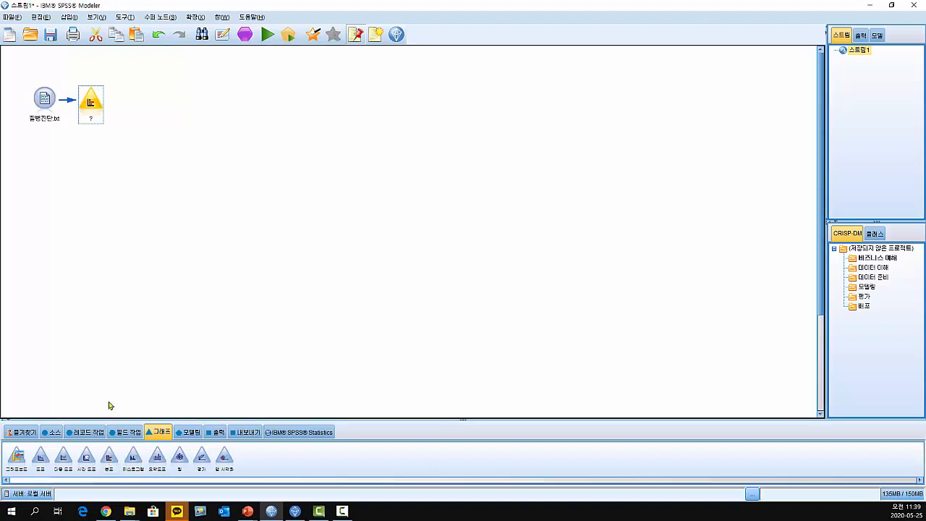
pyautogui.moveTo(101, 112); pyautogui.dragTo(36, 171)
# - Set the distribution node's field to 만성질환 and run it
pyautogui.doubleClick(38, 170)
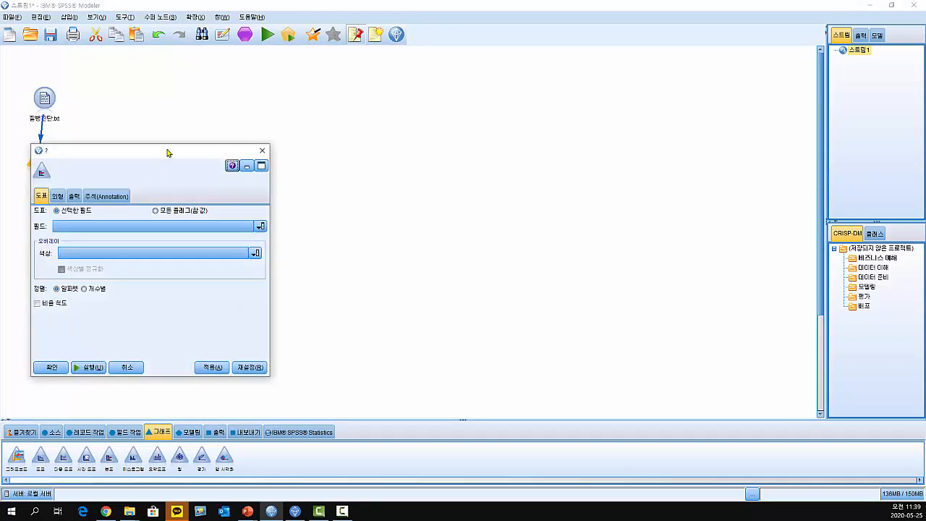
pyautogui.moveTo(159, 152); pyautogui.dragTo(274, 133)
pyautogui.click(238, 206)
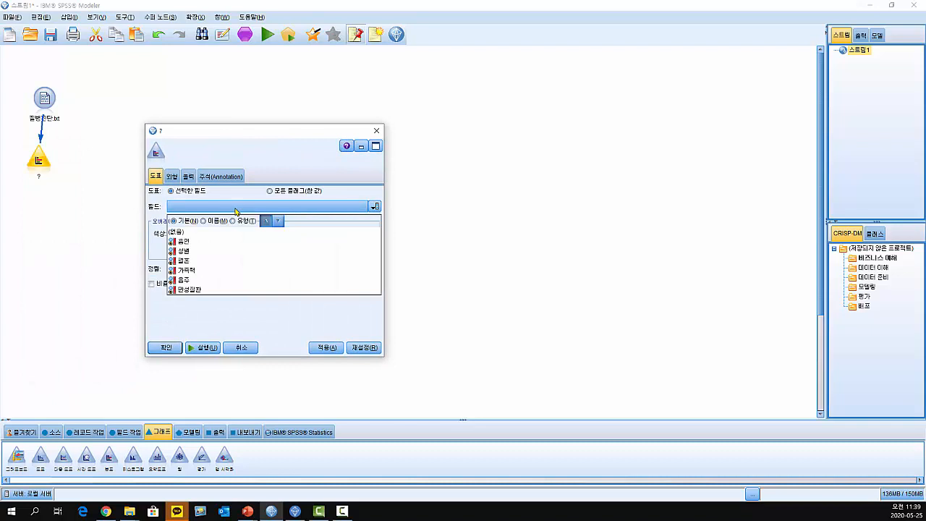
pyautogui.click(207, 289)
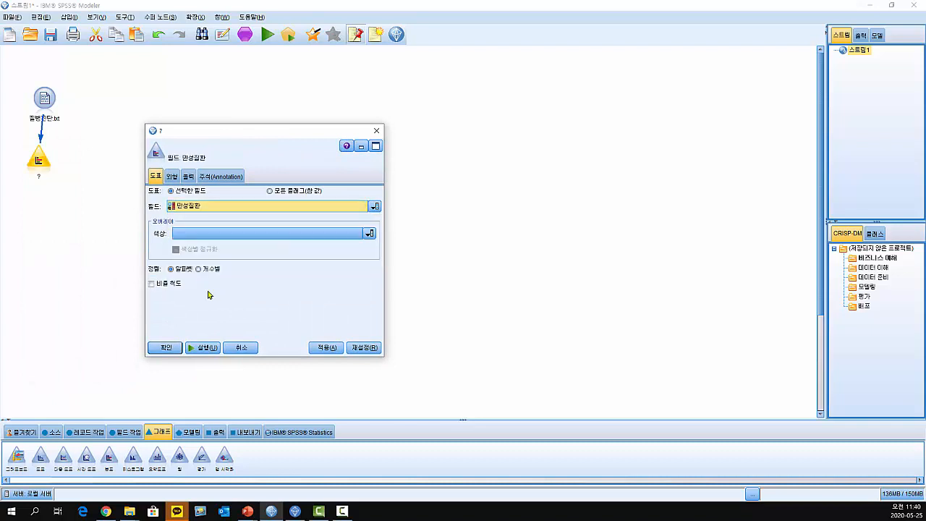
pyautogui.click(208, 350)
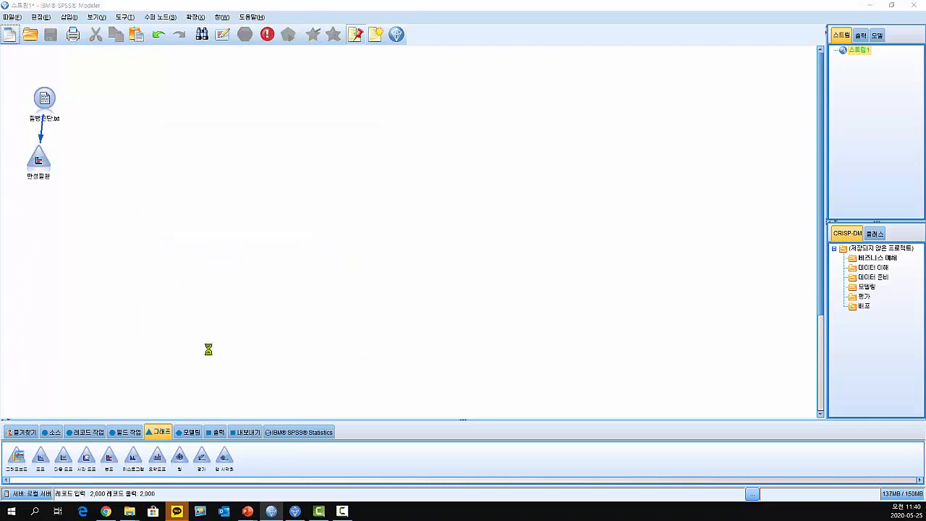
# - Examine the 만성질환 distribution as a table and as a bar graph, checking the N and Y frequencies, and close the output
pyautogui.moveTo(98, 10); pyautogui.dragTo(227, 124)
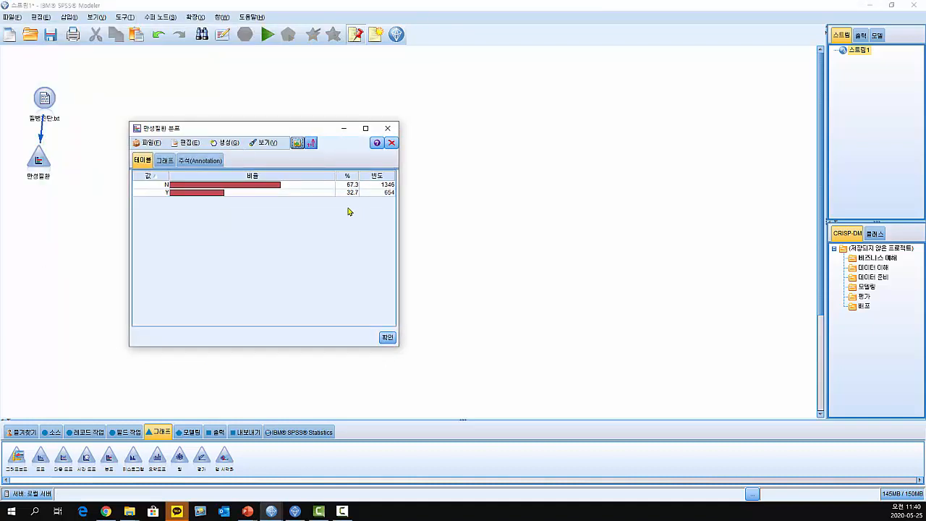
pyautogui.click(164, 160)
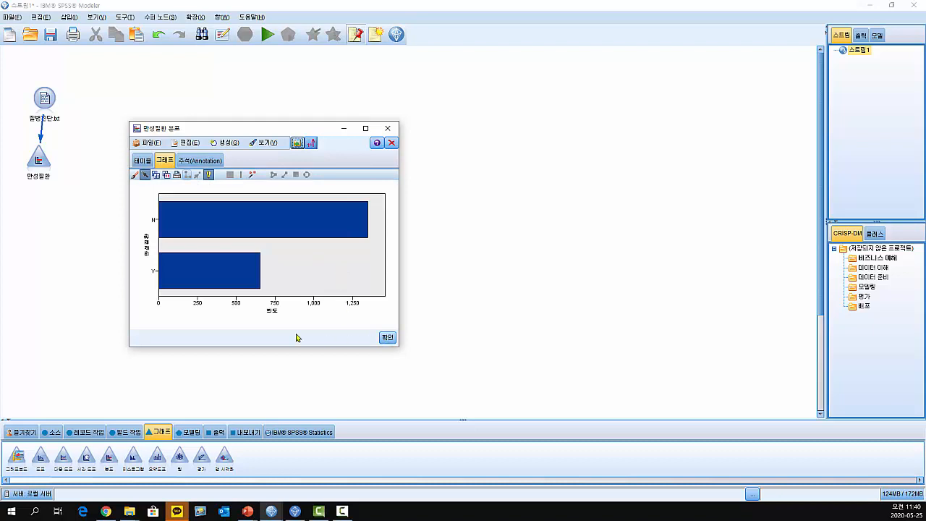
pyautogui.moveTo(237, 288)
pyautogui.moveTo(287, 225)
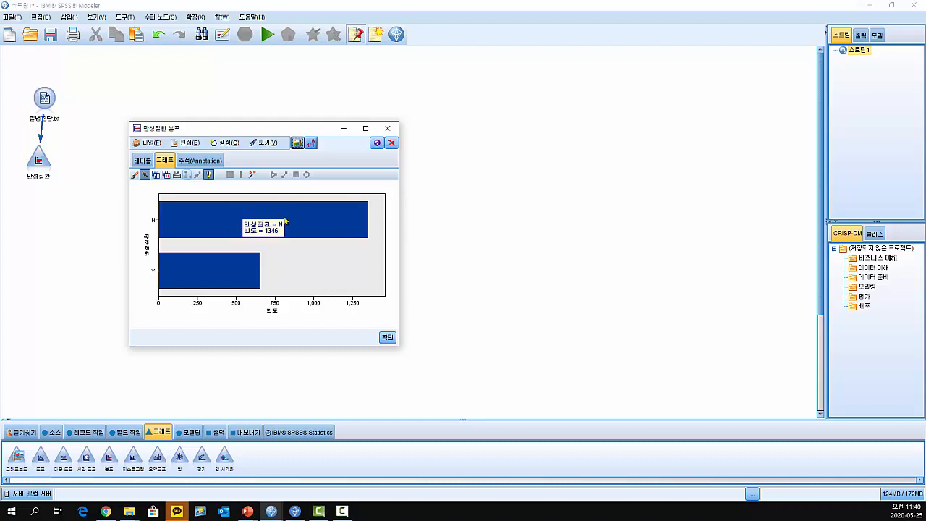
pyautogui.moveTo(225, 270)
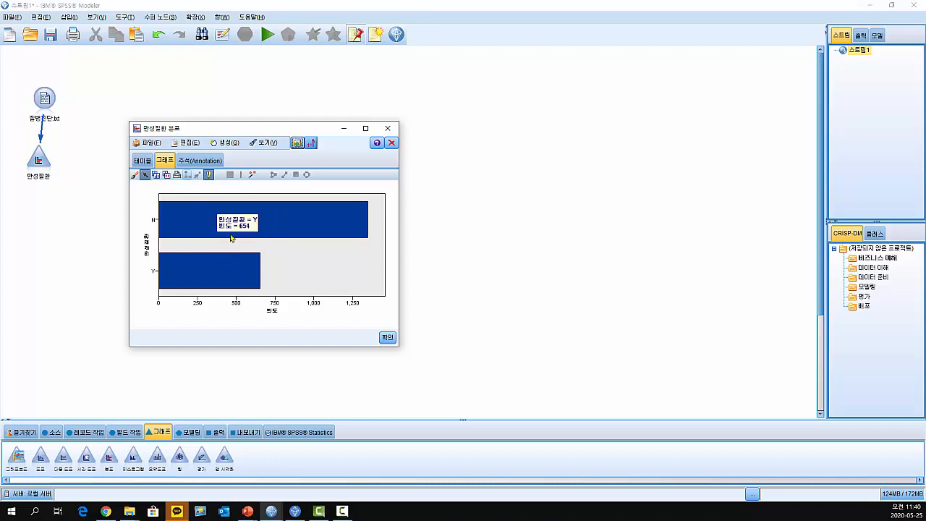
pyautogui.moveTo(207, 215)
pyautogui.click(388, 338)
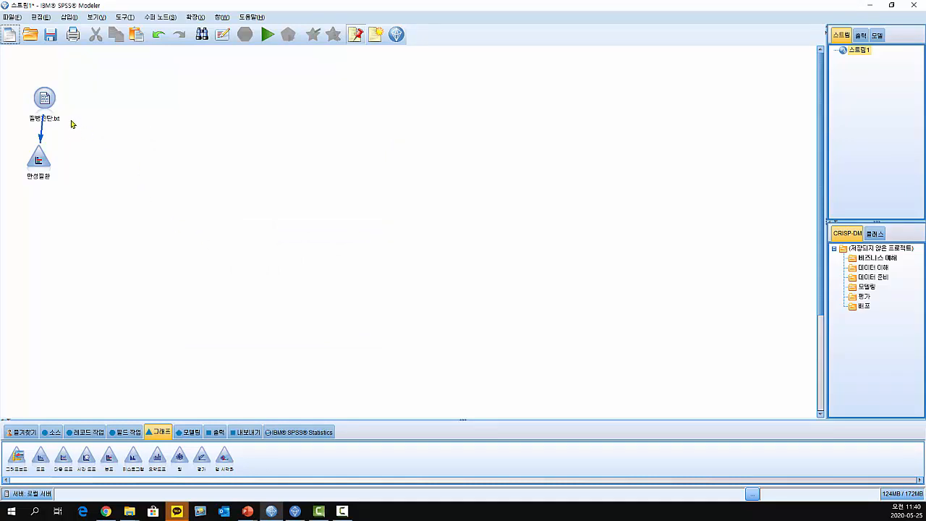
# - Attach a partition (파티션) node to the 질병진단.txt source and accept its default training and test split
pyautogui.click(58, 98)
pyautogui.click(125, 432)
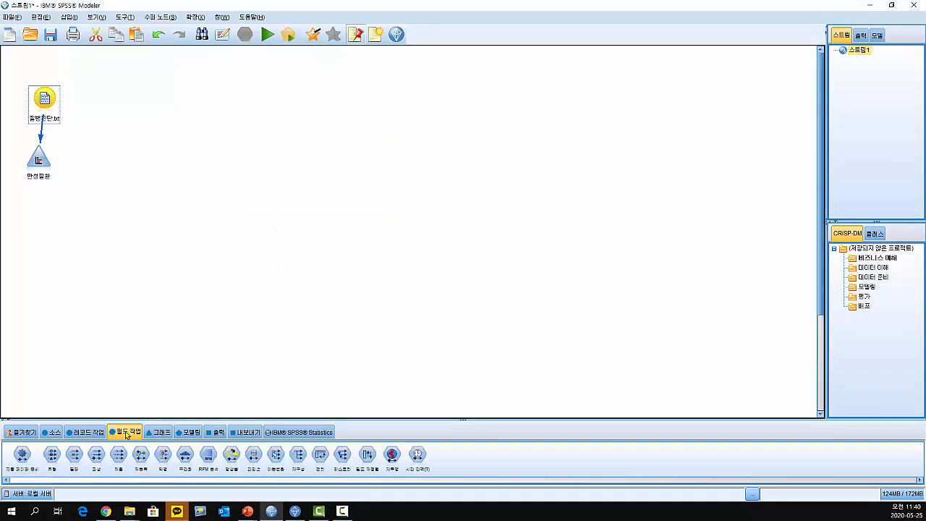
pyautogui.doubleClick(253, 456)
pyautogui.doubleClick(91, 107)
pyautogui.moveTo(201, 86); pyautogui.dragTo(268, 74)
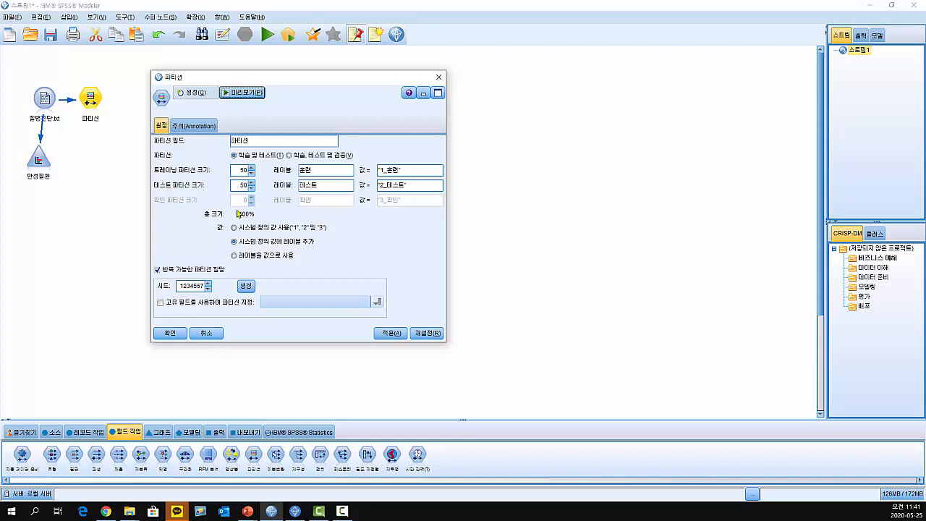
pyautogui.click(168, 333)
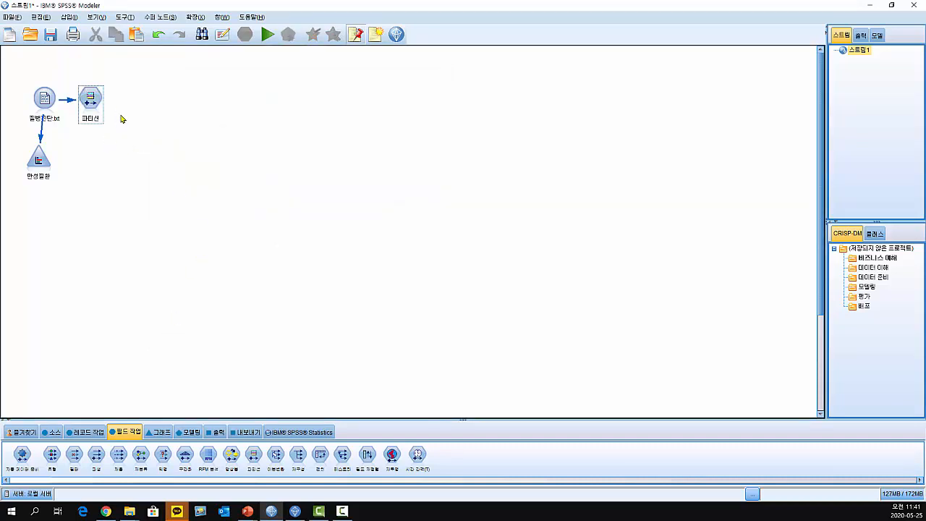
# - Attach a type (유형) node to the partition node and move all the stream's nodes slightly lower on the canvas
pyautogui.click(100, 107)
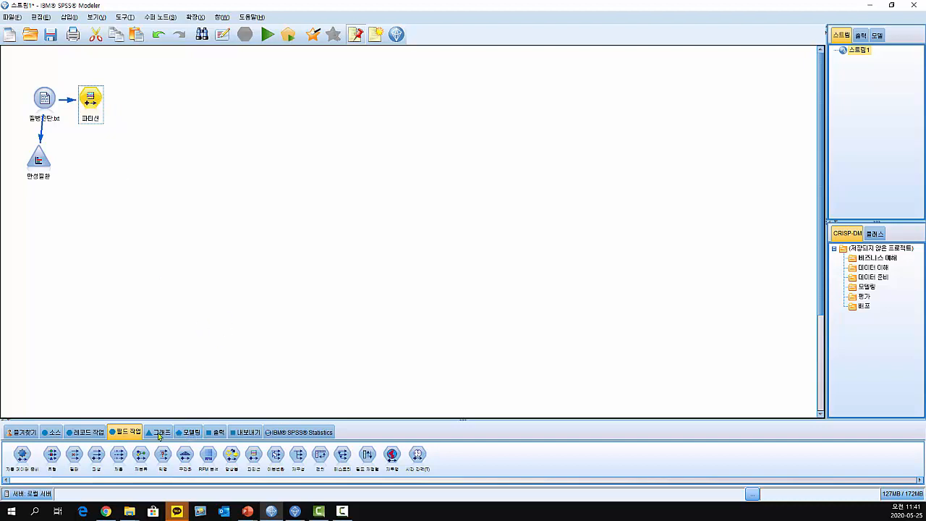
pyautogui.doubleClick(54, 456)
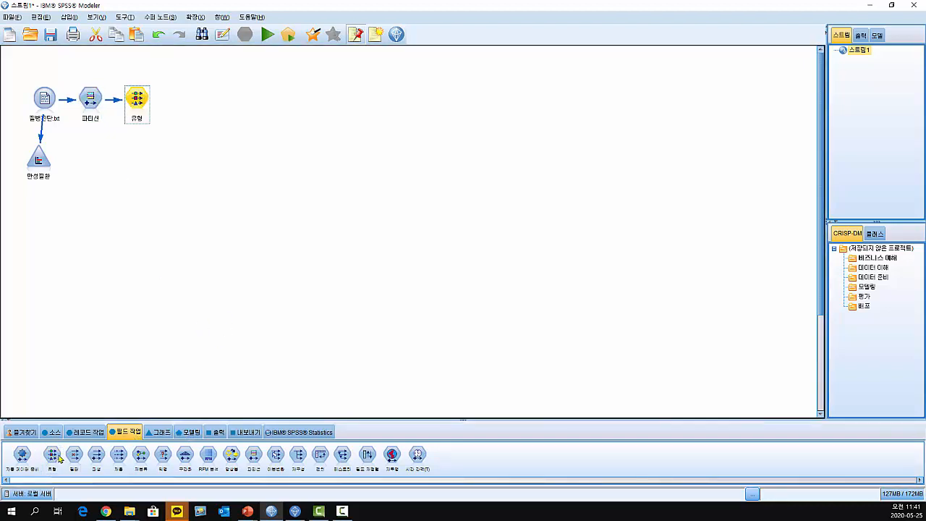
pyautogui.moveTo(156, 192); pyautogui.dragTo(3, 49)
pyautogui.moveTo(139, 101); pyautogui.dragTo(138, 137)
pyautogui.click(210, 167)
# - Open the type node's settings, enlarge the dialog to show all fields, and read the field values
pyautogui.doubleClick(137, 134)
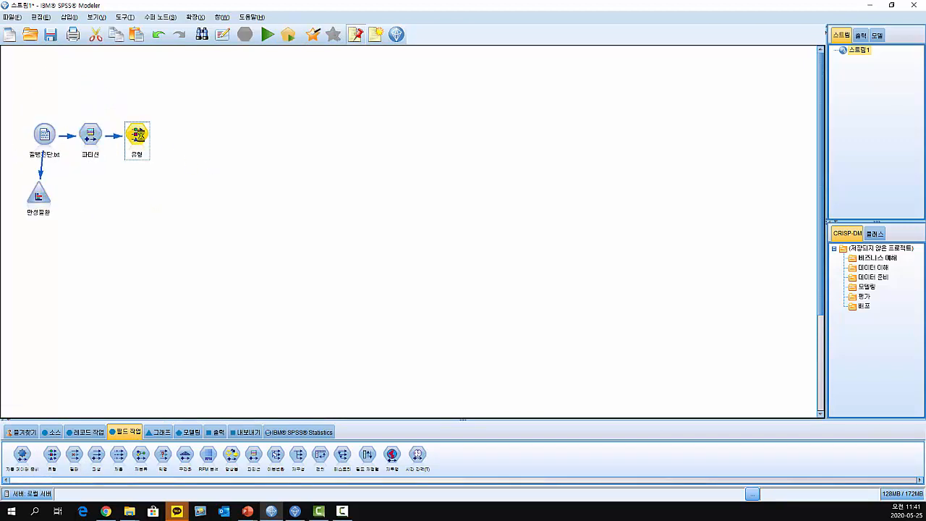
pyautogui.moveTo(263, 131); pyautogui.dragTo(319, 129)
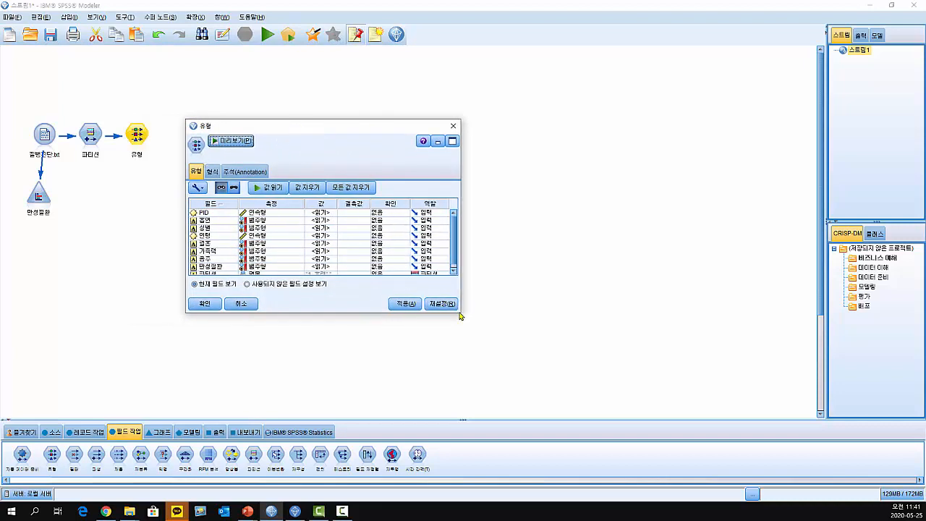
pyautogui.moveTo(460, 312); pyautogui.dragTo(462, 323)
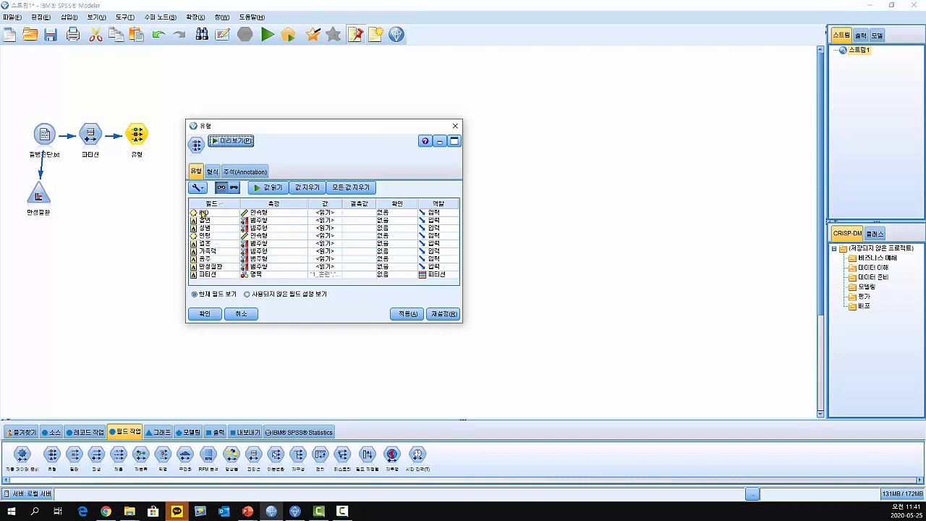
pyautogui.click(275, 189)
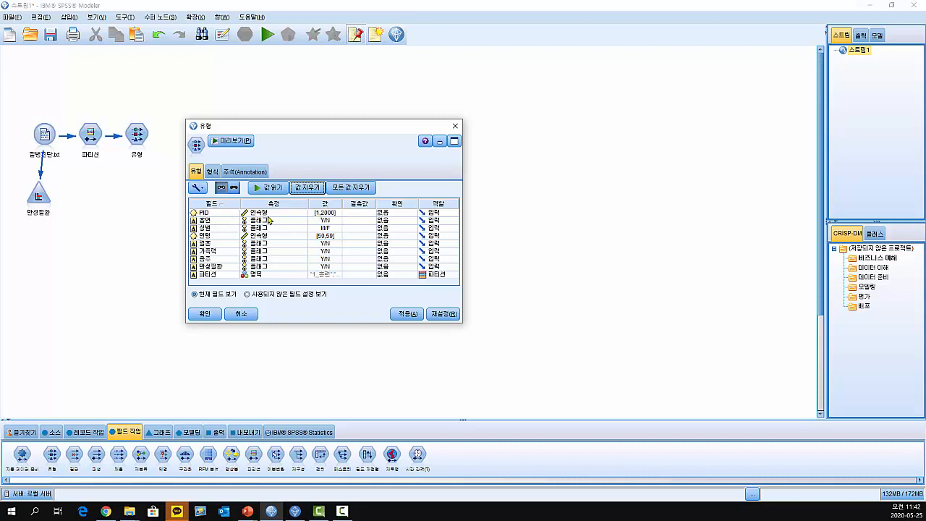
# - Set the role of the PID field to 레코드 ID, after trying 없음
pyautogui.click(446, 214)
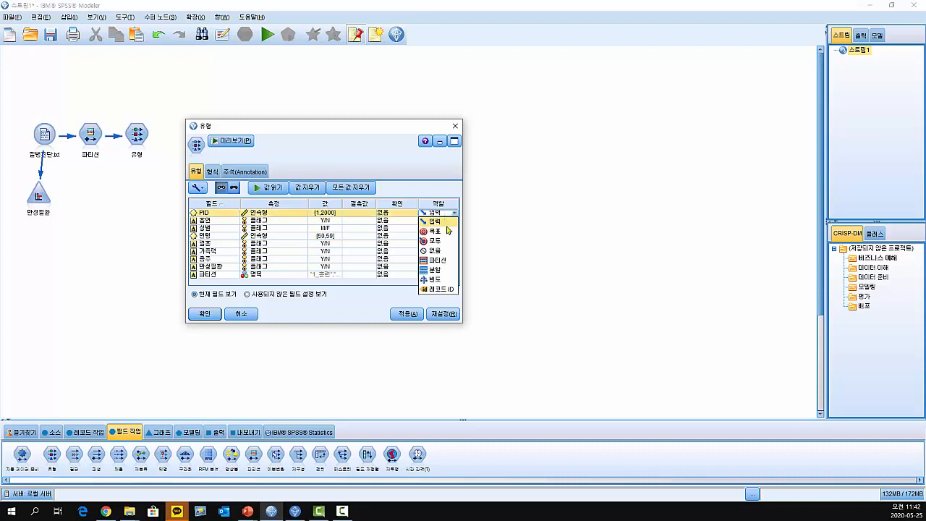
pyautogui.click(442, 250)
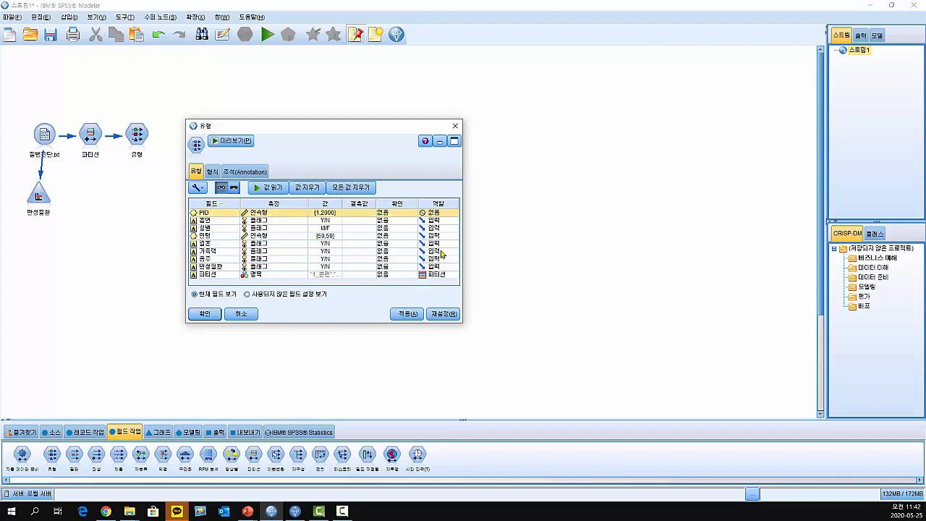
pyautogui.click(448, 215)
pyautogui.click(446, 289)
# - Set the role of the 만성질환 field to 목표 and confirm the type node's settings
pyautogui.click(210, 267)
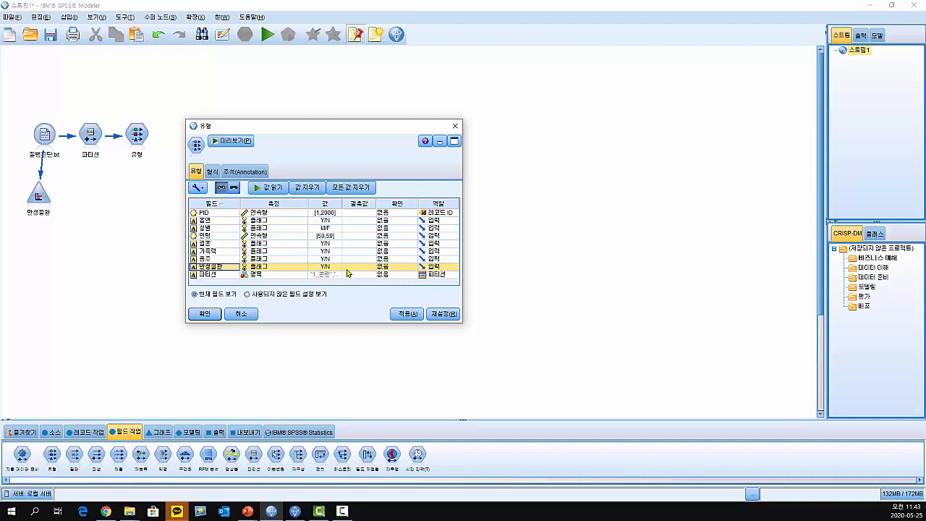
pyautogui.click(449, 269)
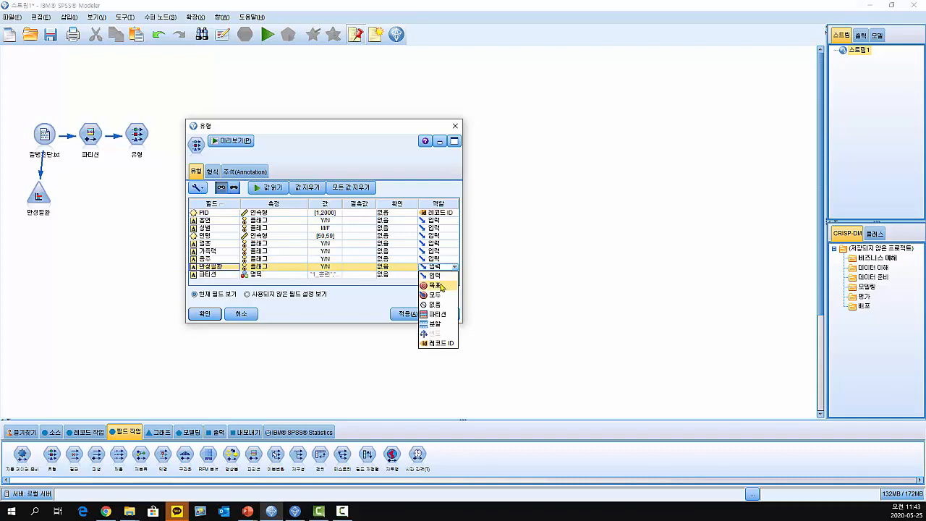
pyautogui.click(441, 285)
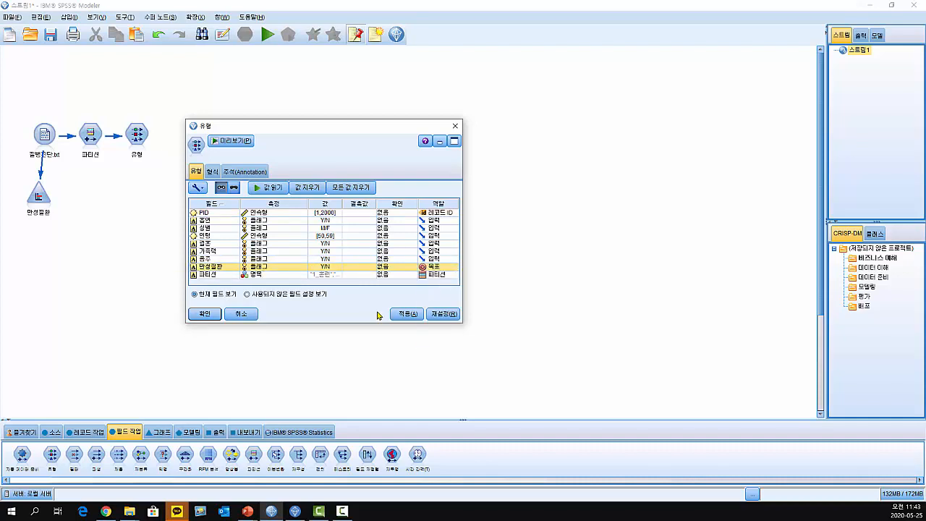
pyautogui.click(205, 314)
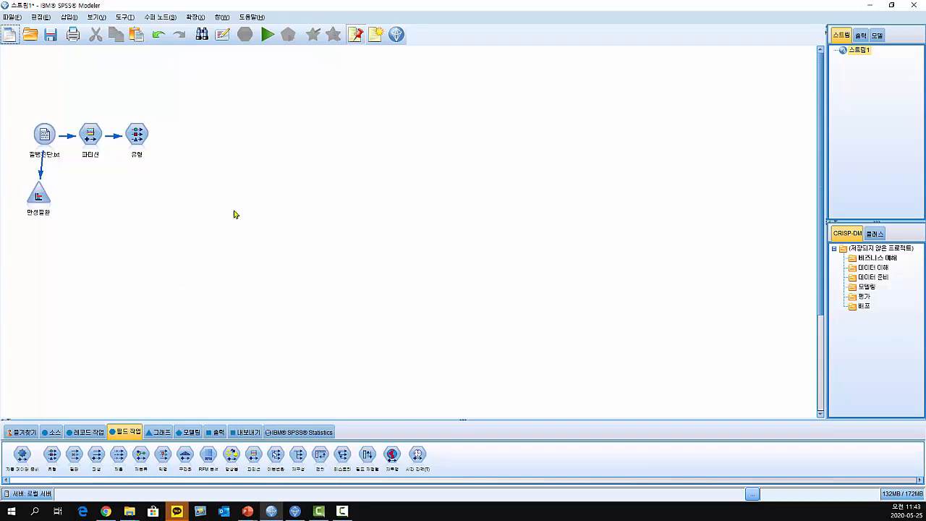
# - Attach a CHAID classification modeling node to the type node and place it above the partition node
pyautogui.click(190, 433)
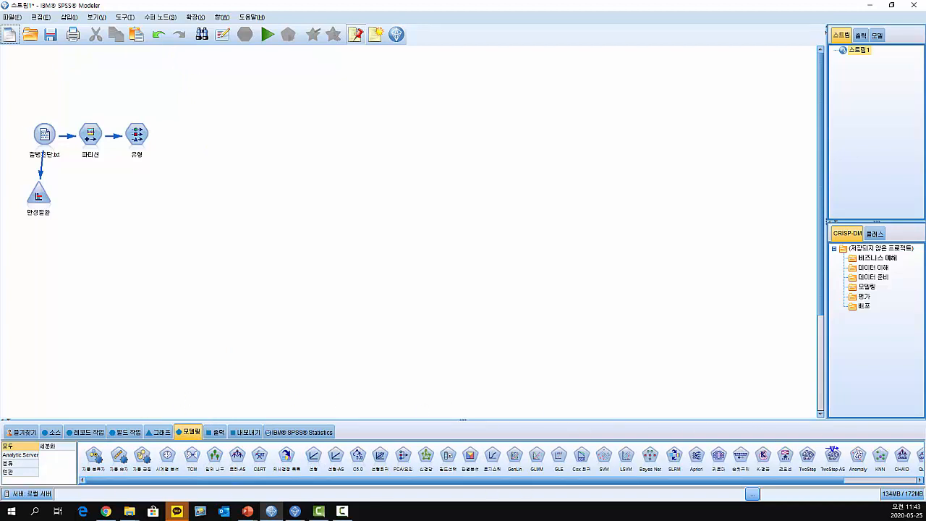
pyautogui.click(14, 463)
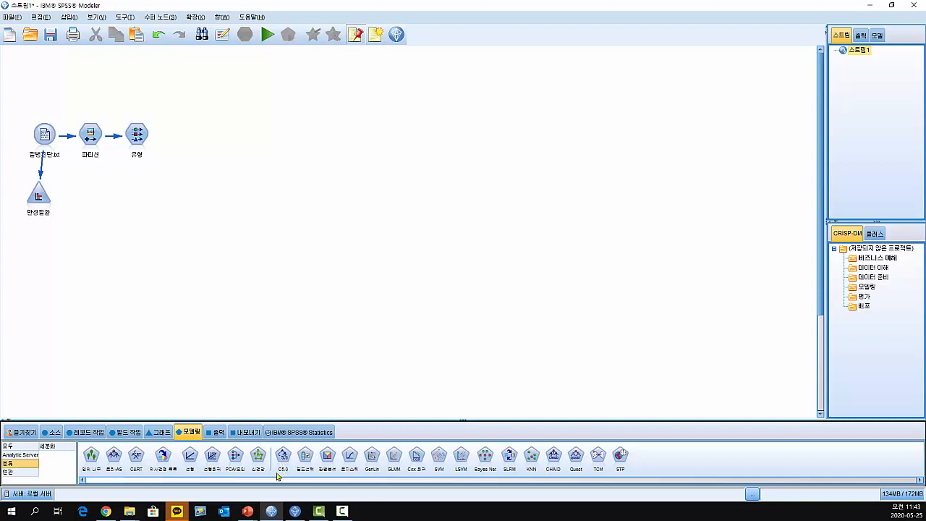
pyautogui.doubleClick(554, 456)
pyautogui.moveTo(186, 139); pyautogui.dragTo(91, 85)
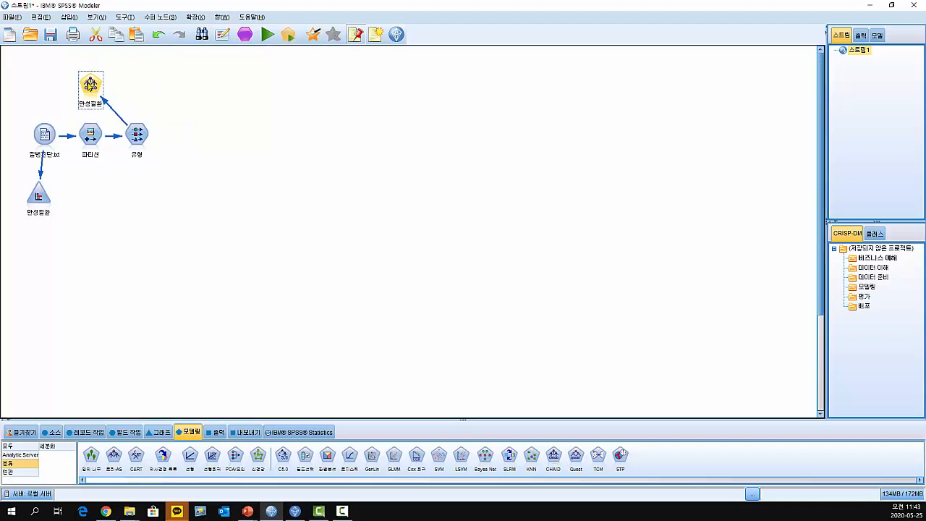
# - Attach C&RT and Quest modeling nodes to the type node, placing C&RT directly above it and Quest beside C&RT
pyautogui.click(575, 461)
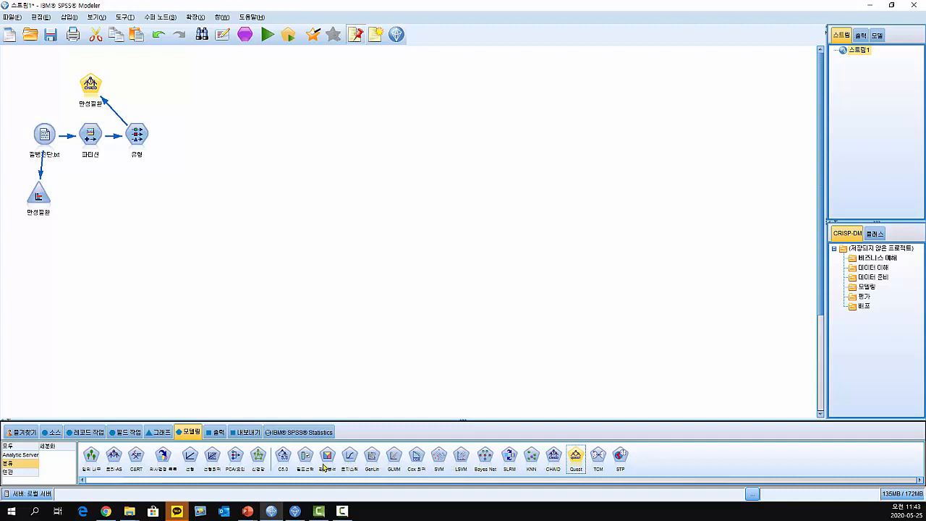
pyautogui.doubleClick(135, 457)
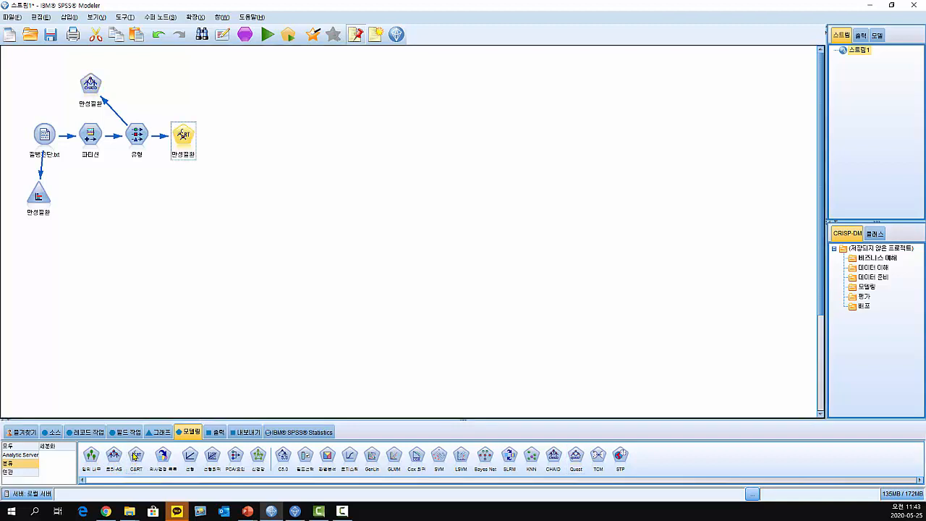
pyautogui.doubleClick(575, 456)
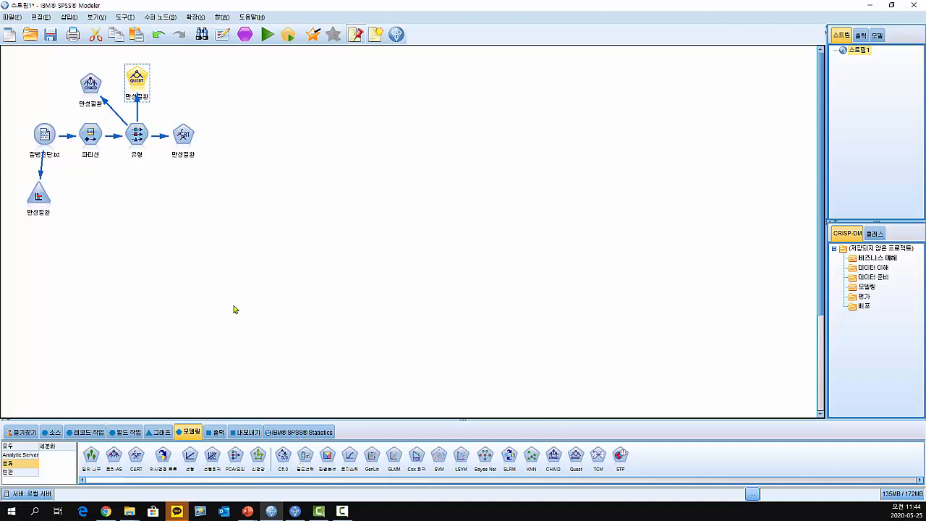
pyautogui.moveTo(148, 86); pyautogui.dragTo(209, 90)
pyautogui.moveTo(183, 135); pyautogui.dragTo(136, 71)
pyautogui.click(191, 88)
pyautogui.moveTo(191, 88); pyautogui.dragTo(178, 75)
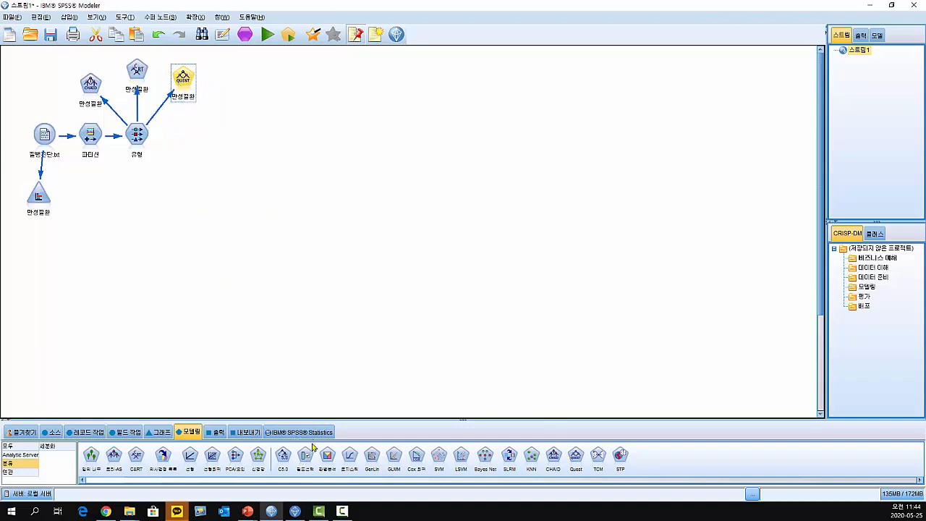
# - Attach a C5.0 modeling node to the type node and fan it out beside the Quest node, shifting Quest closer to C&RT
pyautogui.doubleClick(283, 454)
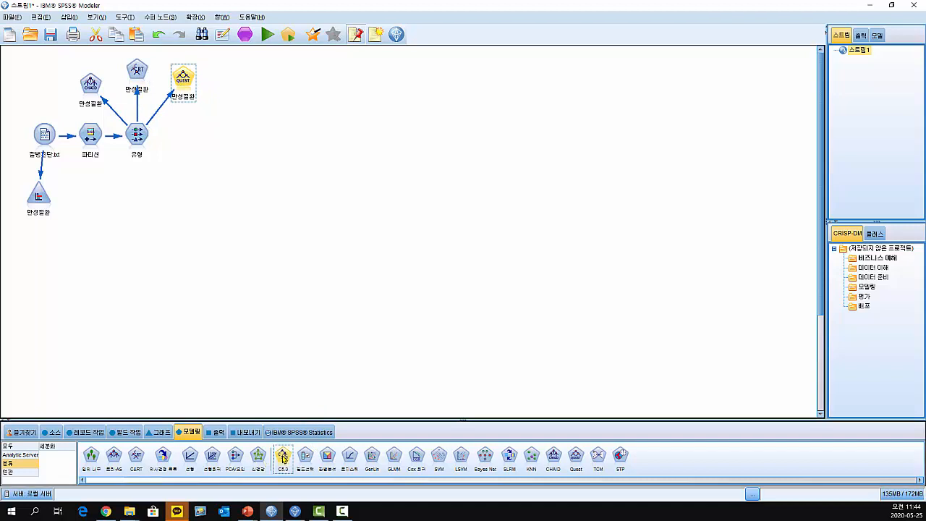
pyautogui.moveTo(190, 135); pyautogui.dragTo(220, 113)
pyautogui.moveTo(186, 77); pyautogui.dragTo(174, 77)
pyautogui.moveTo(211, 112); pyautogui.dragTo(203, 99)
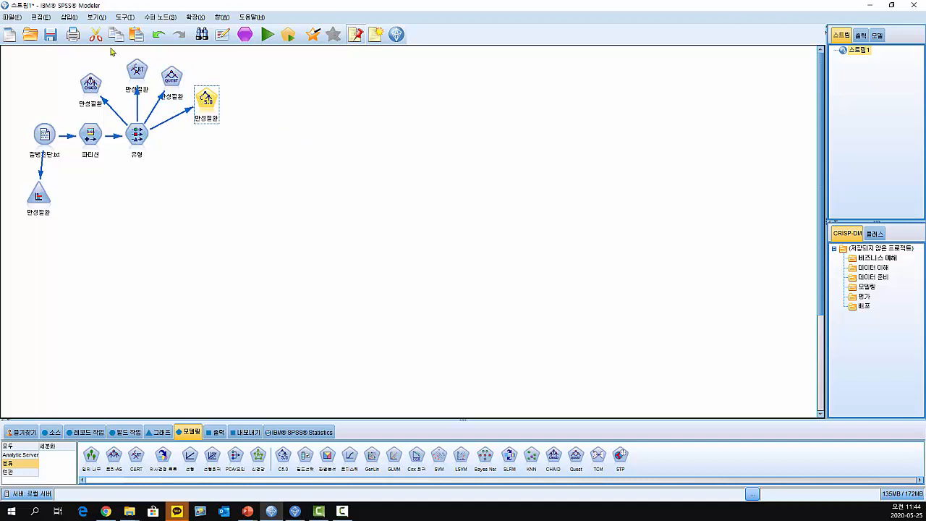
# - Select the CHAID, C&RT, Quest and C5.0 modeling nodes together and run only that selection
pyautogui.click(53, 36)
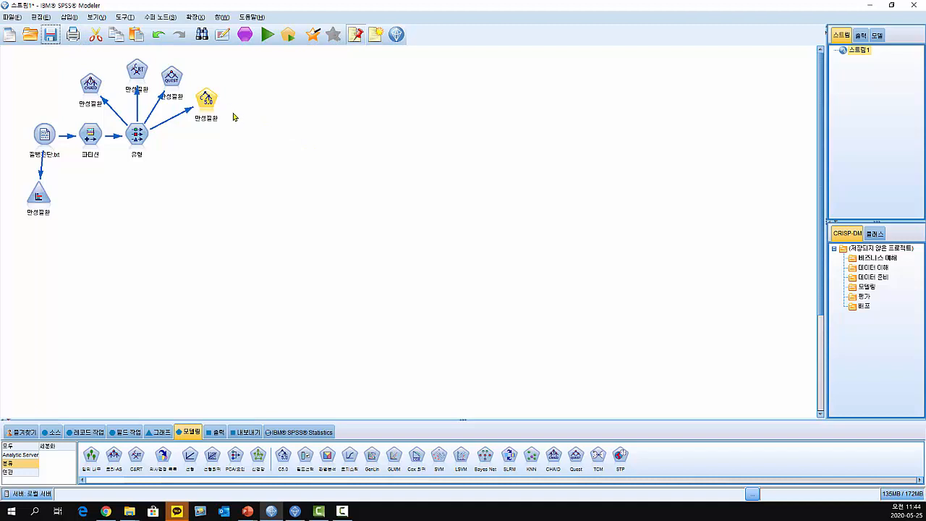
pyautogui.moveTo(68, 59); pyautogui.dragTo(232, 118)
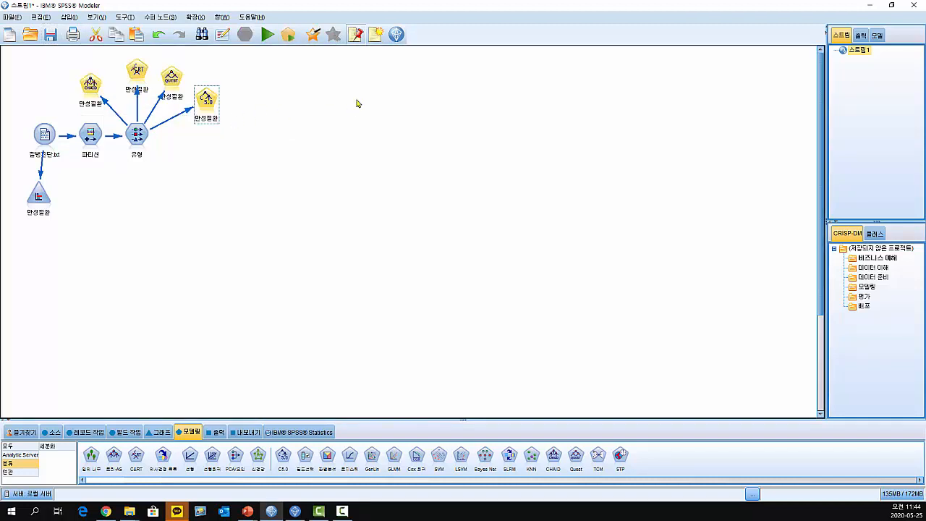
pyautogui.click(287, 35)
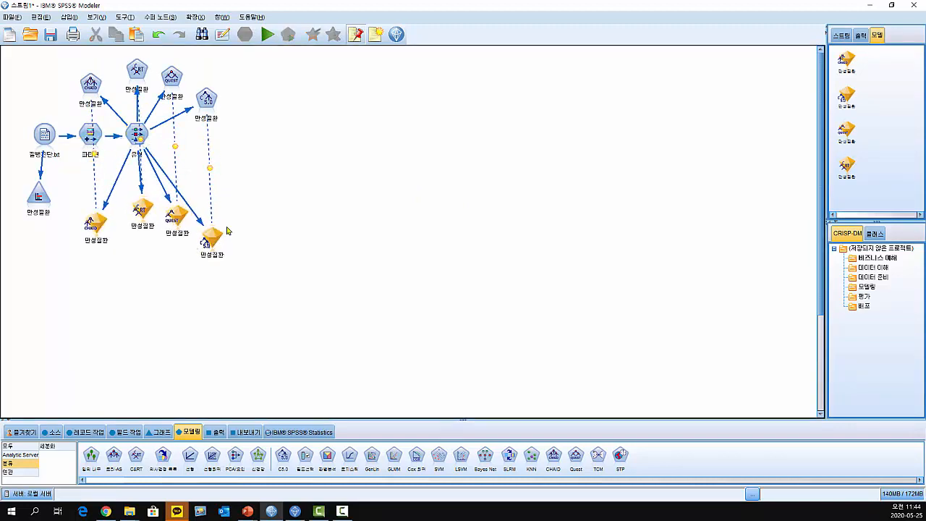
# - Line up the four generated model nuggets in one evenly spaced row below the type node
pyautogui.moveTo(210, 237); pyautogui.dragTo(229, 226)
pyautogui.moveTo(142, 210); pyautogui.dragTo(179, 224)
pyautogui.moveTo(97, 221); pyautogui.dragTo(96, 216)
pyautogui.moveTo(186, 229); pyautogui.dragTo(223, 220)
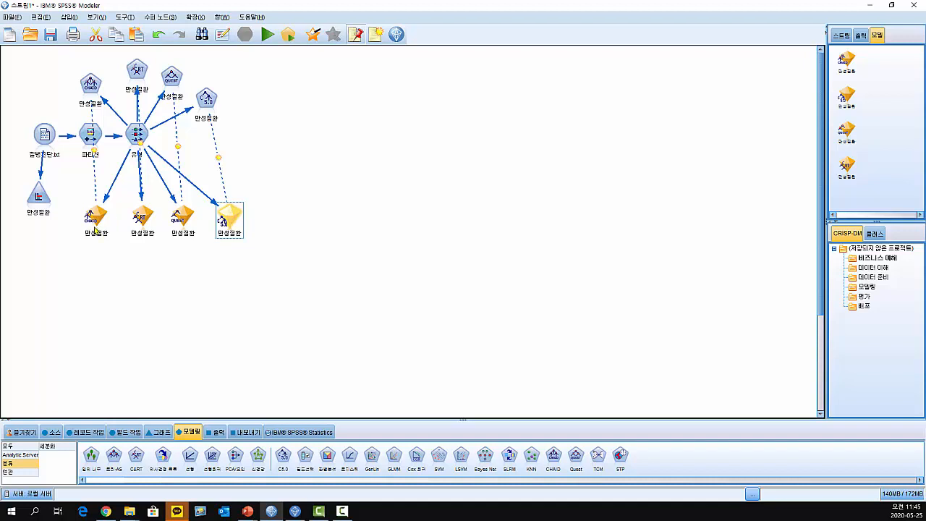
# - Open the C&RT model nugget and examine the importance value of each predictor in the chart
pyautogui.click(141, 217)
pyautogui.doubleClick(141, 216)
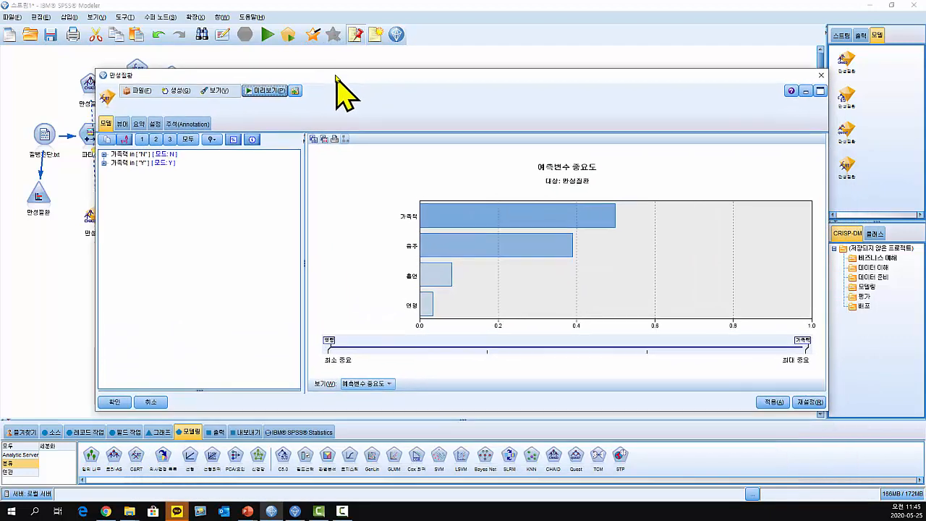
pyautogui.moveTo(336, 76); pyautogui.dragTo(335, 74)
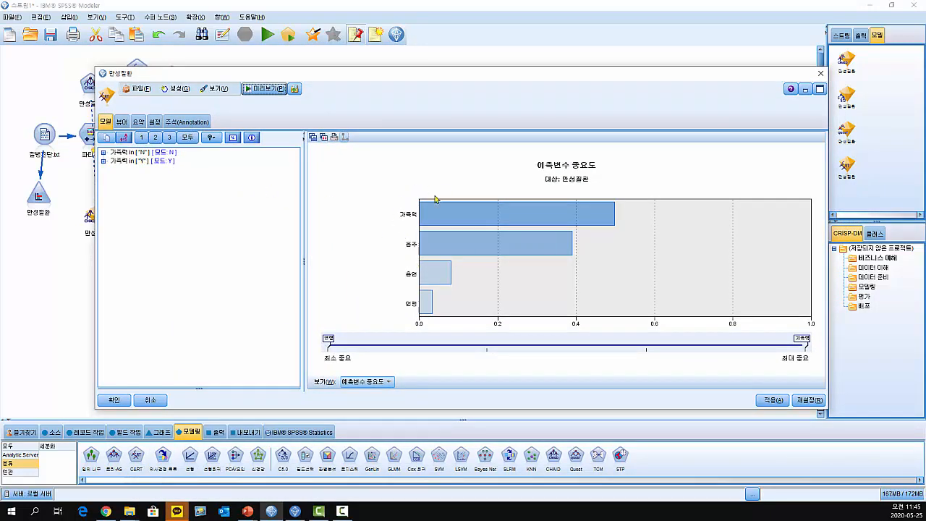
pyautogui.moveTo(478, 217)
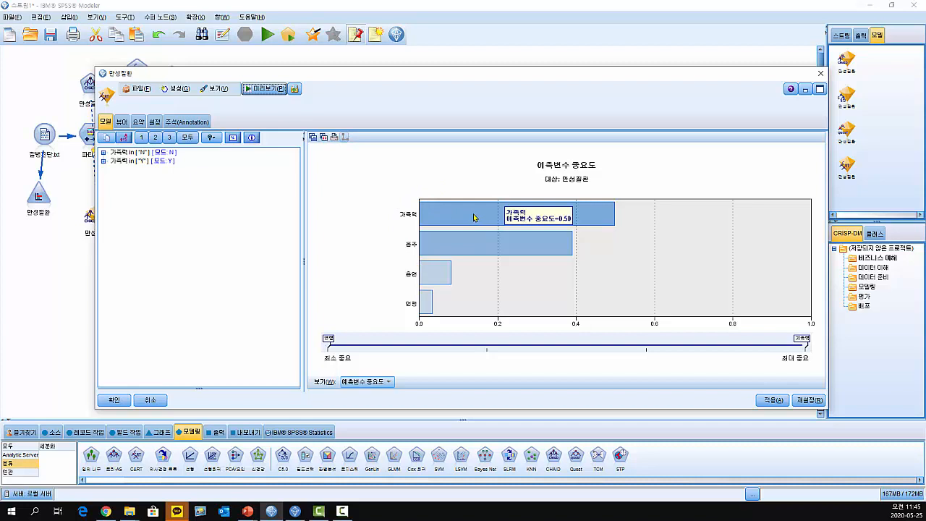
pyautogui.moveTo(467, 243)
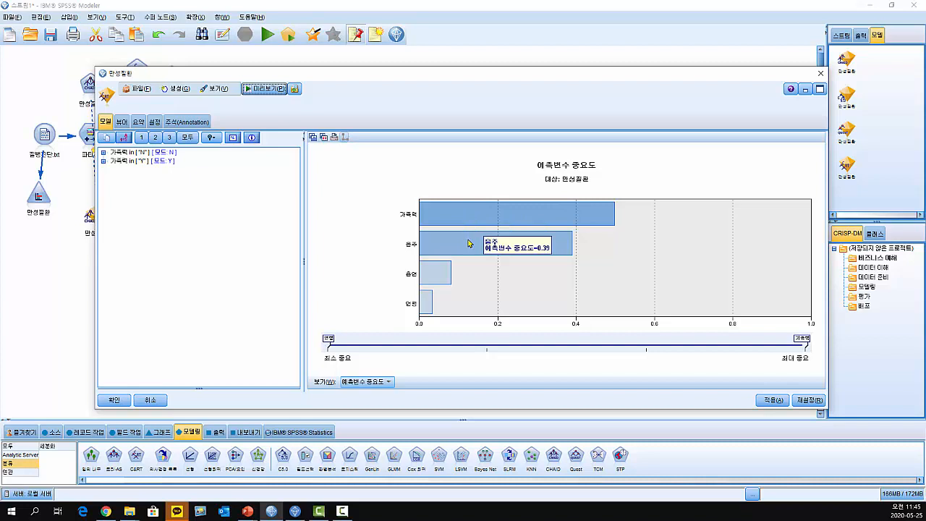
pyautogui.moveTo(426, 276)
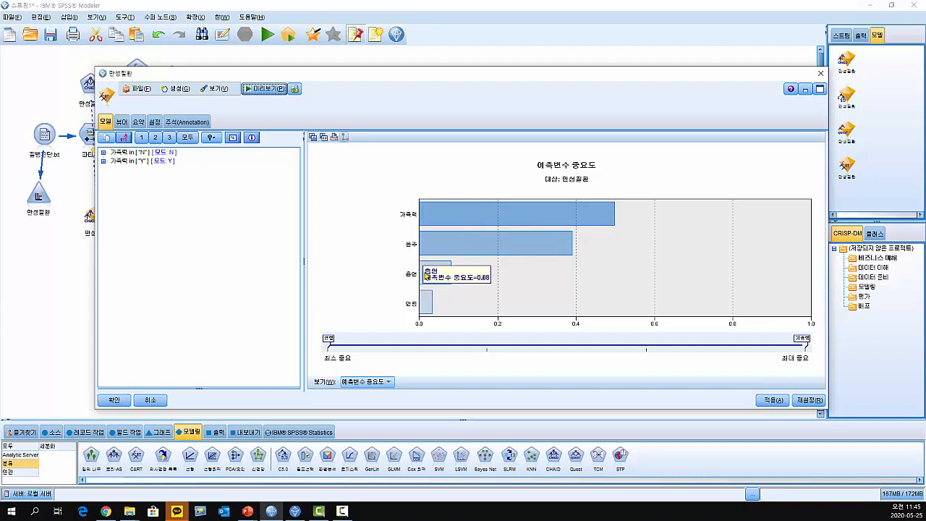
pyautogui.moveTo(423, 309)
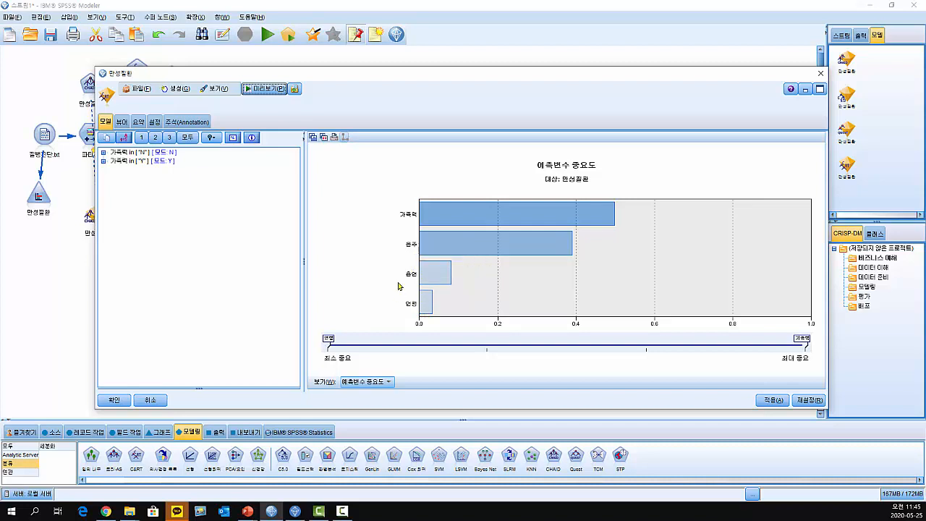
pyautogui.moveTo(516, 259)
# - Expand the C&RT rule list to level 2, level 3 and finally all levels
pyautogui.click(154, 137)
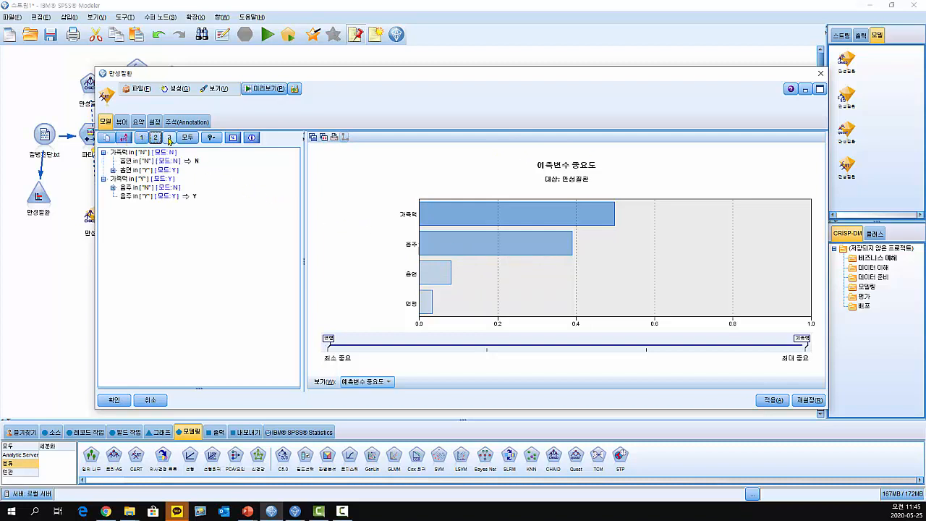
pyautogui.click(169, 138)
pyautogui.click(190, 139)
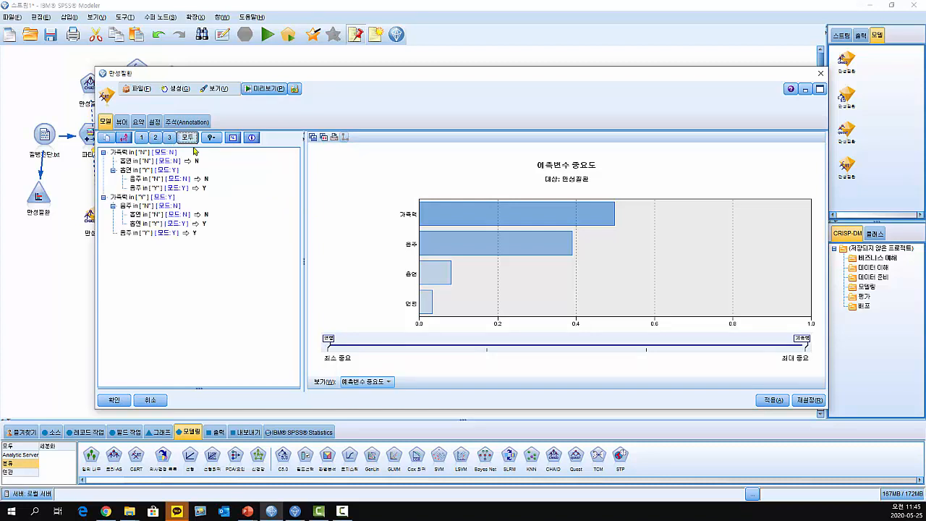
# - Examine the C&RT decision tree diagram in an enlarged window, zoomed out to fit the whole tree, and close the model
pyautogui.click(123, 122)
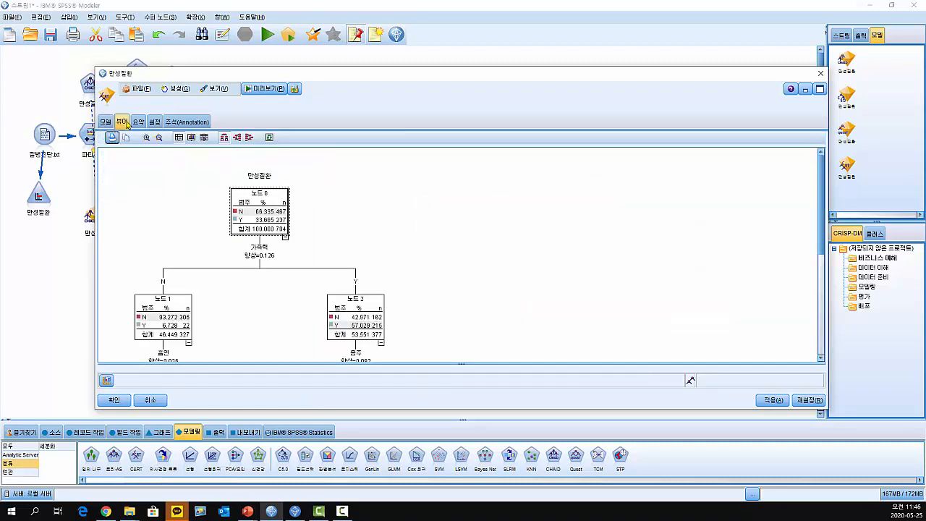
pyautogui.moveTo(823, 410); pyautogui.dragTo(654, 498)
pyautogui.moveTo(359, 69); pyautogui.dragTo(357, 2)
pyautogui.scroll(-2, 651, 406)
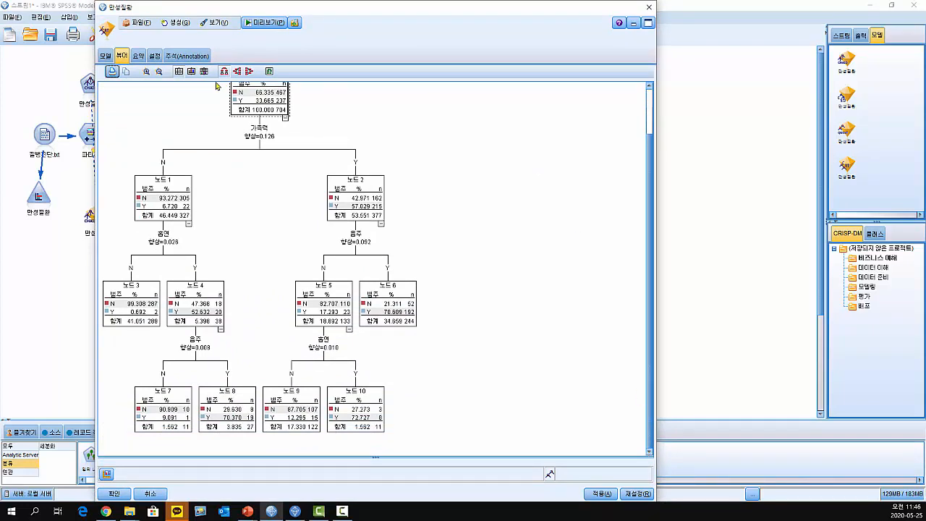
pyautogui.click(158, 71)
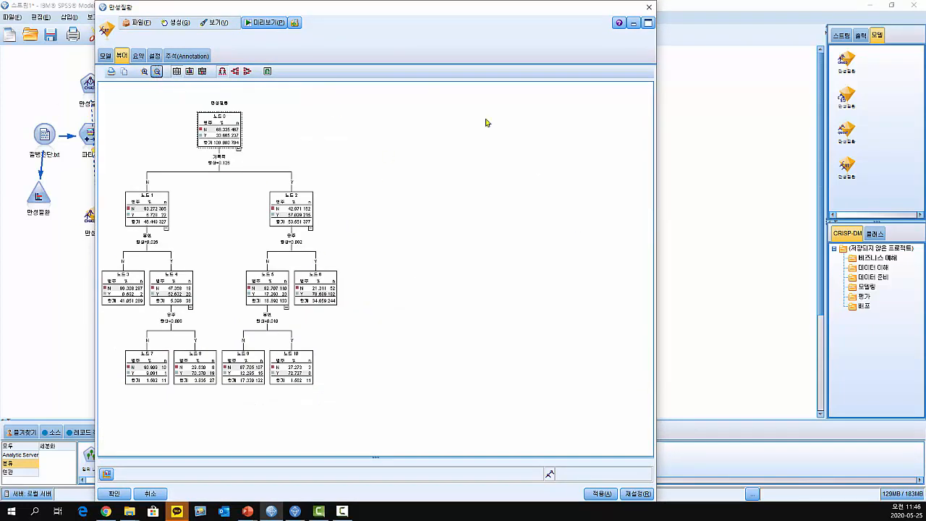
pyautogui.click(649, 6)
# - Open the Quest model nugget, enlarge its window and examine the predictor importance chart
pyautogui.doubleClick(182, 216)
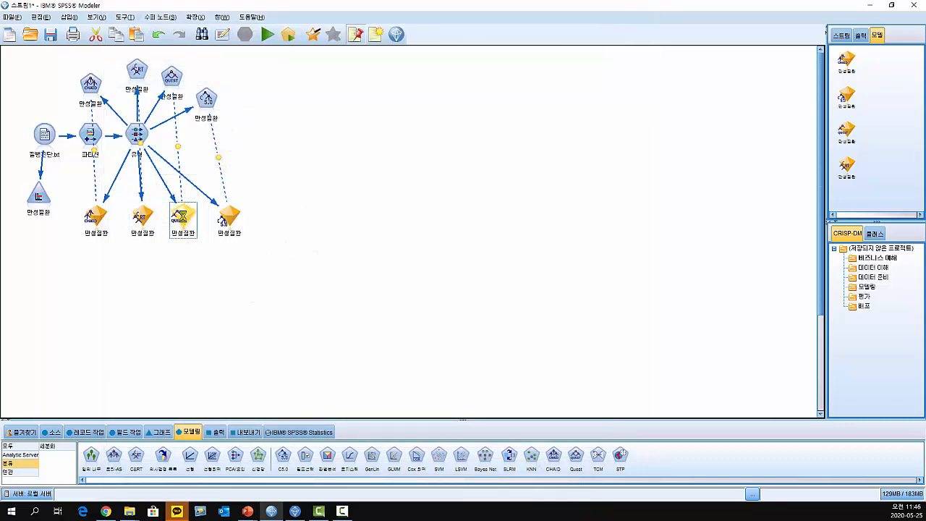
pyautogui.moveTo(518, 165); pyautogui.dragTo(448, 24)
pyautogui.moveTo(433, 184)
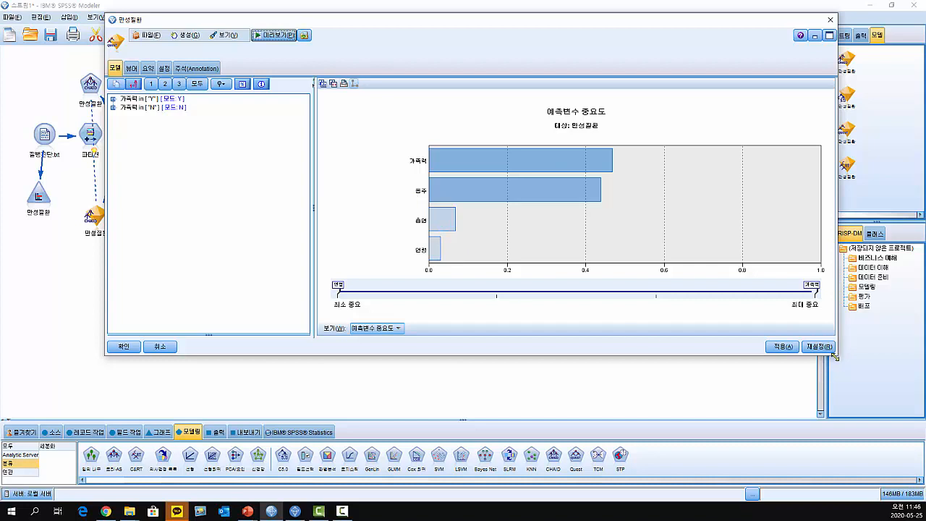
pyautogui.moveTo(832, 354); pyautogui.dragTo(825, 455)
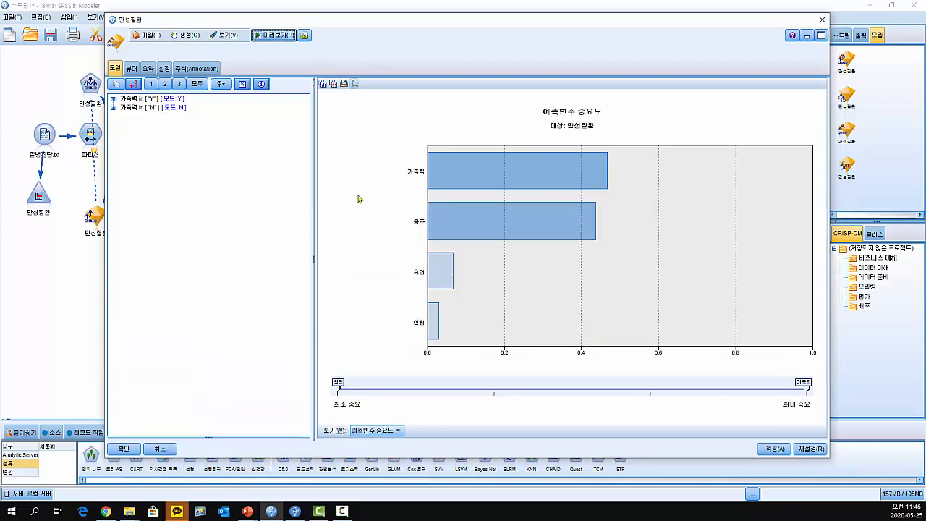
pyautogui.moveTo(498, 232)
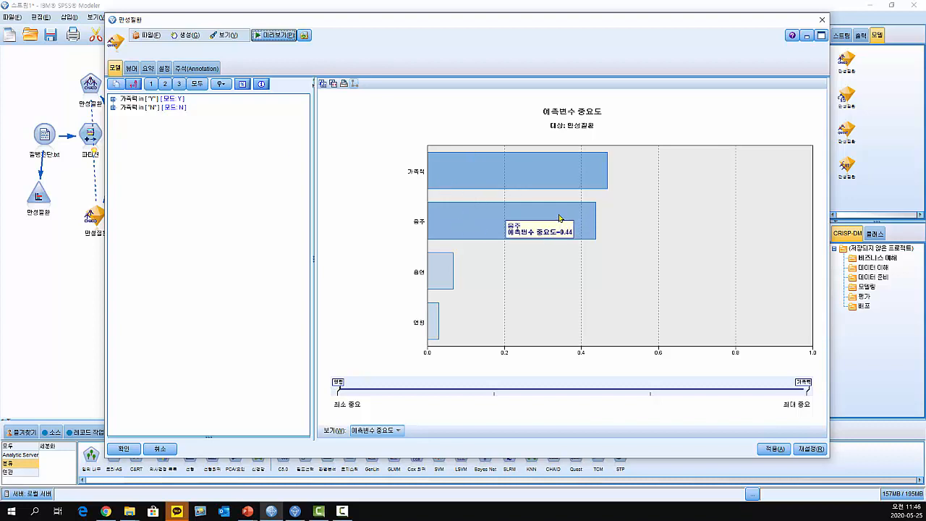
# - Review the Quest decision tree diagram down to its lowest nodes and close the model
pyautogui.click(131, 70)
pyautogui.scroll(-3, 822, 310)
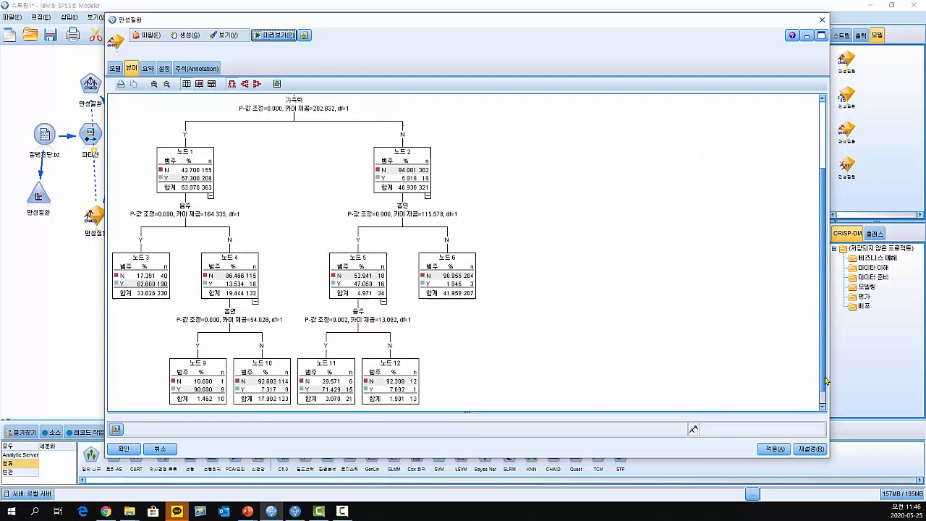
pyautogui.click(822, 20)
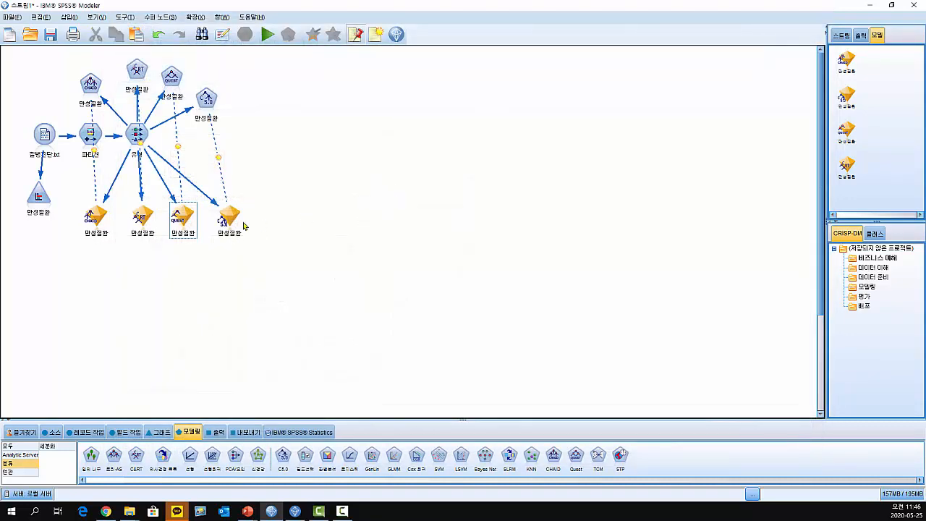
# - Open the CHAID model nugget and examine the importance value of each predictor in the chart
pyautogui.doubleClick(95, 215)
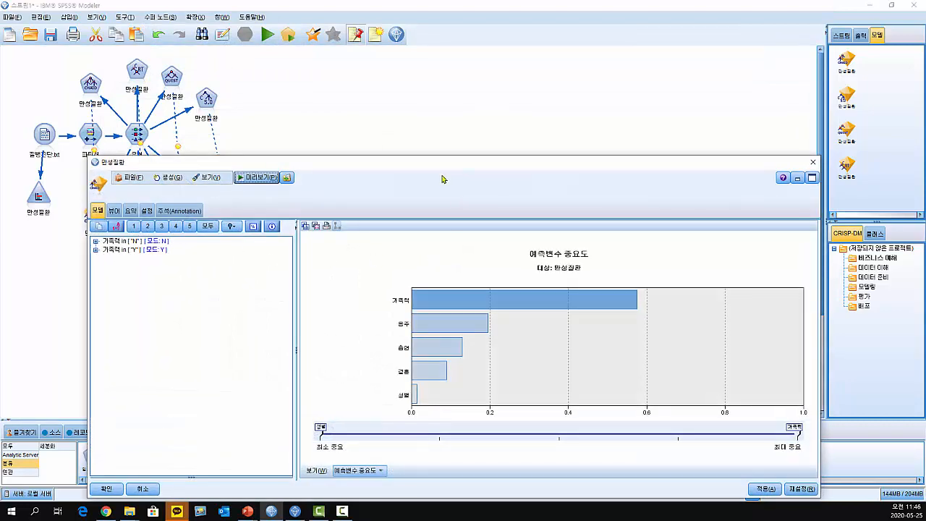
pyautogui.moveTo(431, 155); pyautogui.dragTo(431, 73)
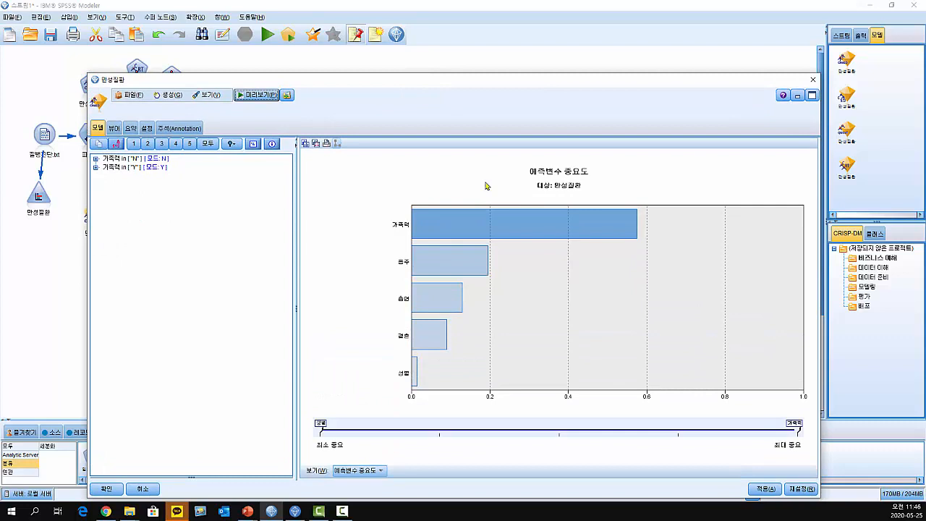
pyautogui.moveTo(579, 230)
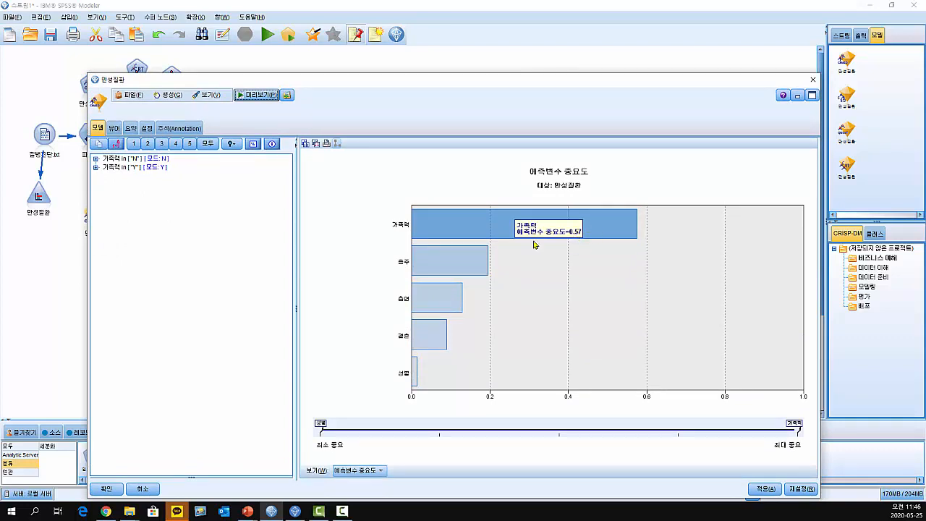
pyautogui.moveTo(449, 264)
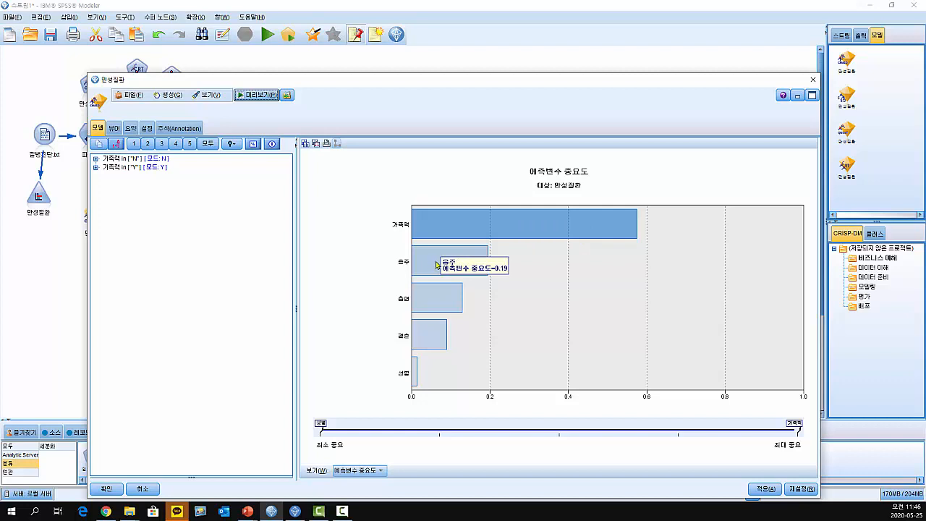
pyautogui.moveTo(434, 304)
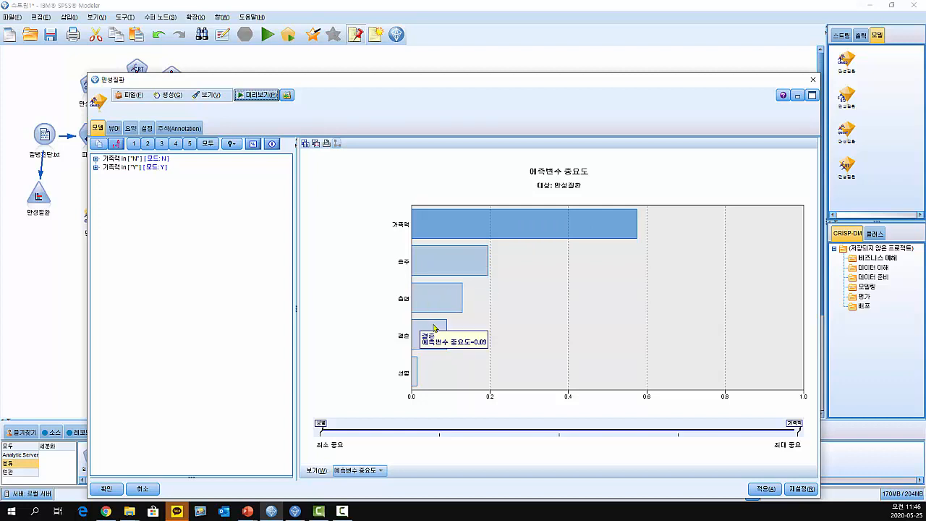
# - Compare the importance values of the predictors from 가족력 down to 결혼 and 성별 in the CHAID importance chart
pyautogui.moveTo(423, 342)
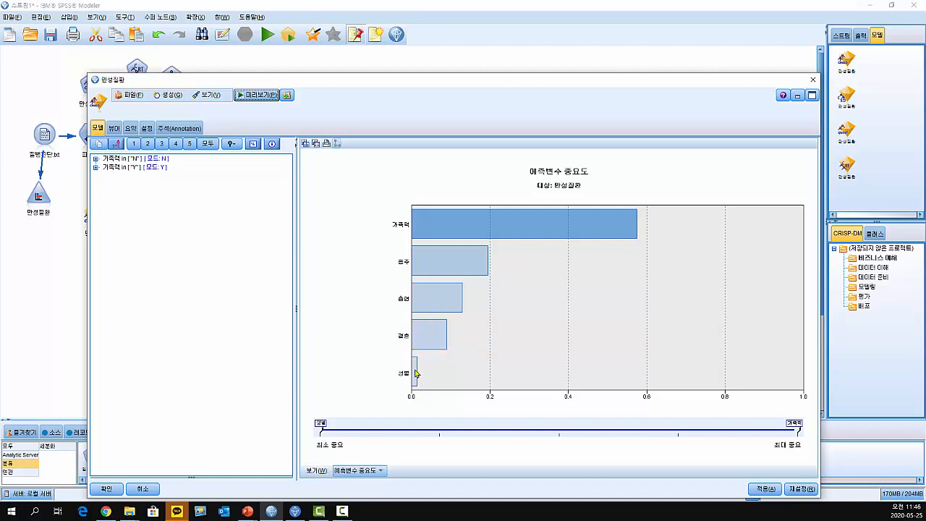
pyautogui.moveTo(412, 376)
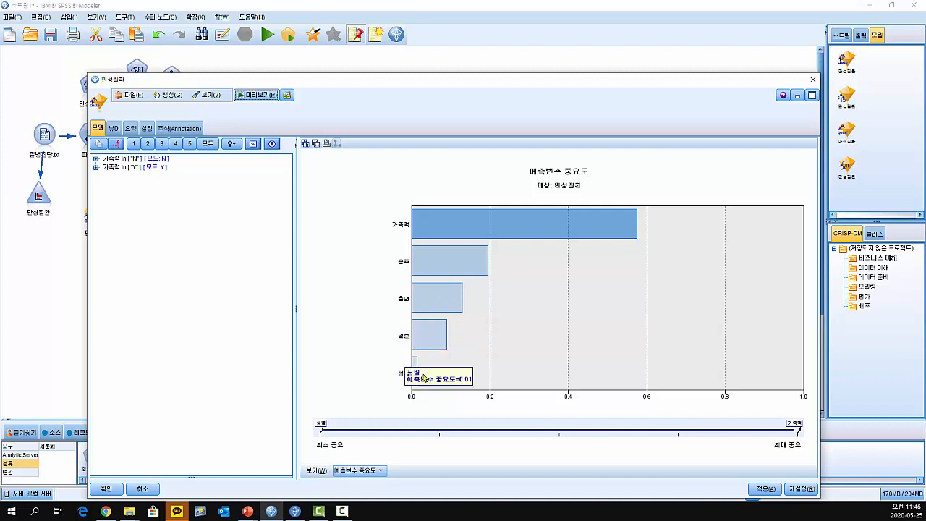
pyautogui.moveTo(464, 230)
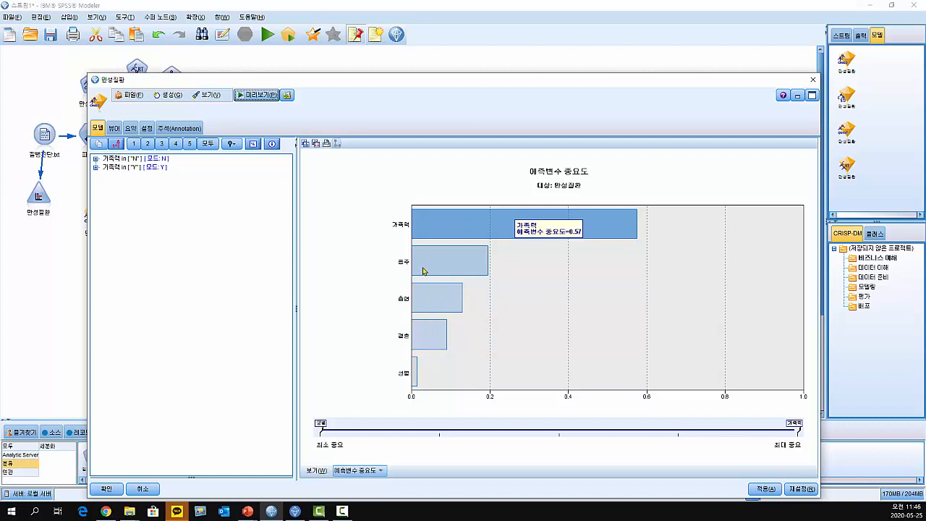
pyautogui.moveTo(414, 360)
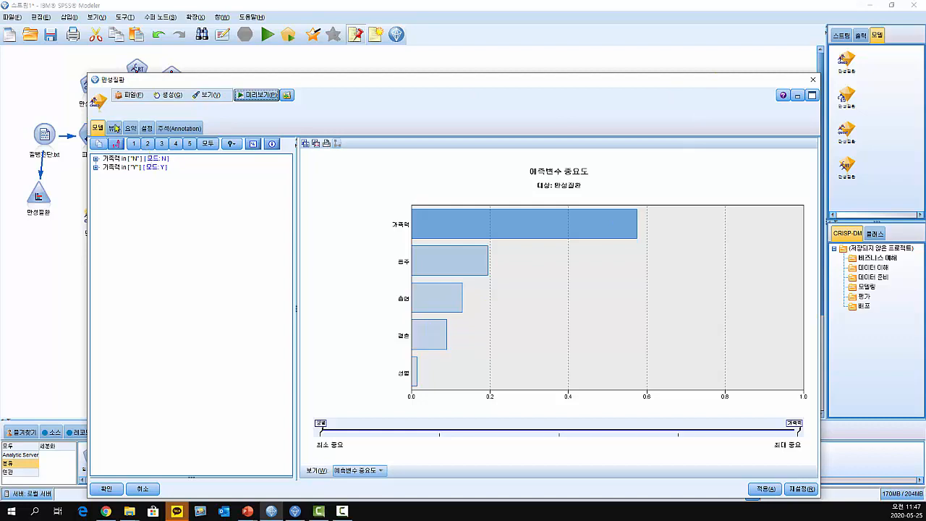
# - Review the CHAID decision tree diagram down to its lowest nodes, zoomed out to fit the whole tree, and close the model
pyautogui.click(115, 128)
pyautogui.moveTo(818, 203); pyautogui.dragTo(815, 339)
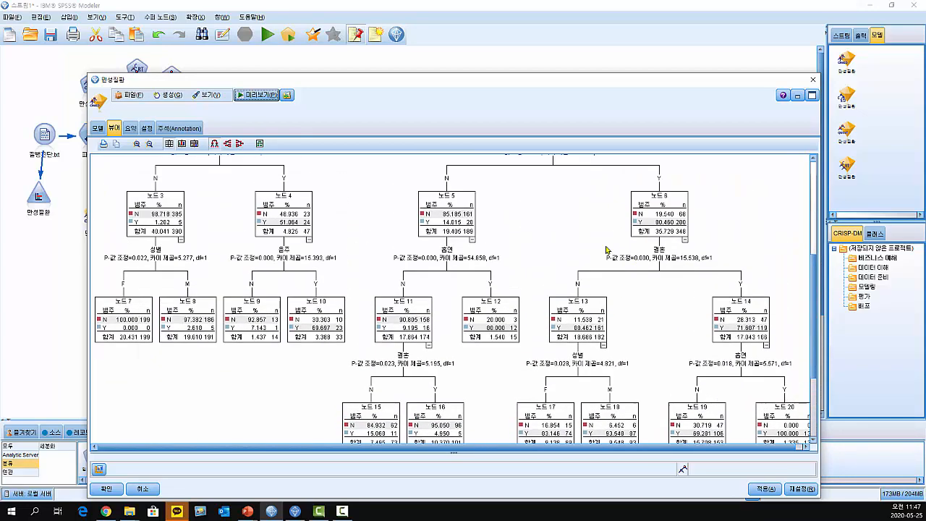
pyautogui.click(149, 144)
pyautogui.click(149, 144)
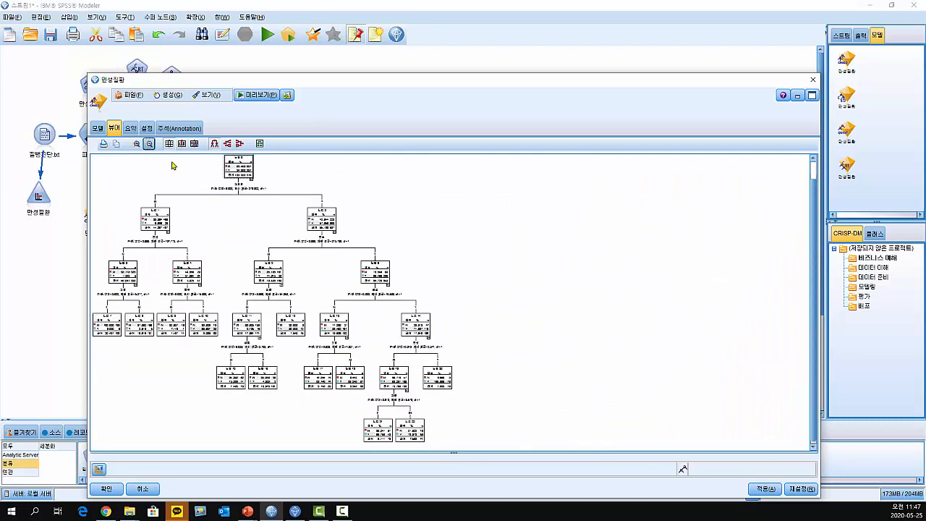
pyautogui.click(812, 81)
# - Open the C5.0 model nugget, examine the importance of 가족력, 음주 and 흡연 in the chart, and close the model
pyautogui.doubleClick(235, 215)
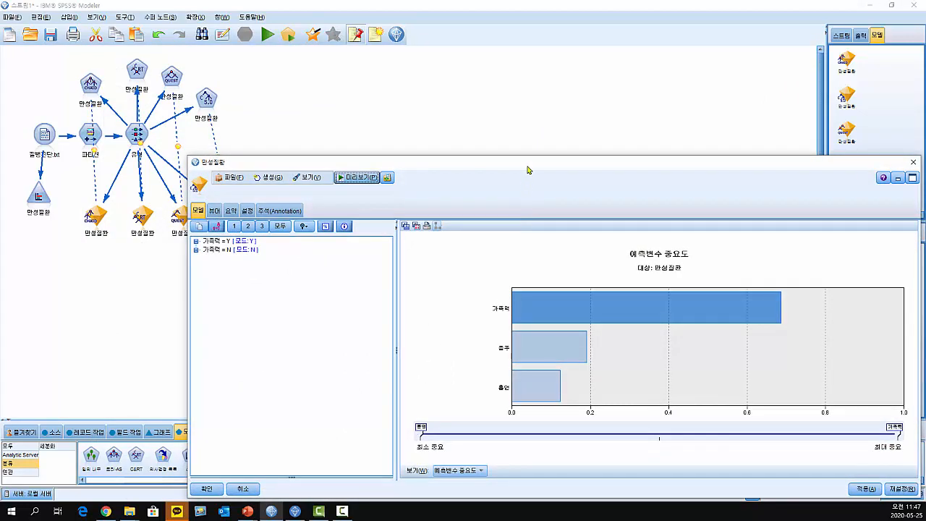
pyautogui.moveTo(526, 157); pyautogui.dragTo(490, 27)
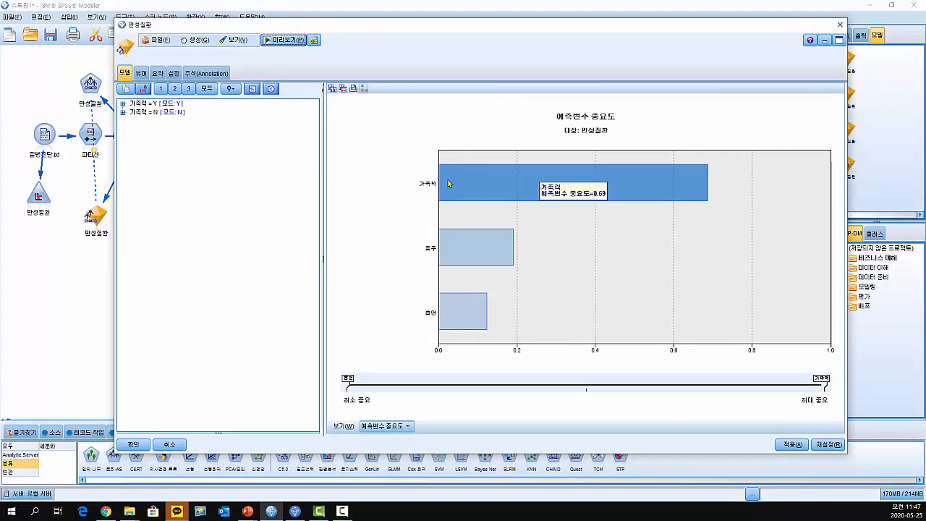
pyautogui.moveTo(521, 204)
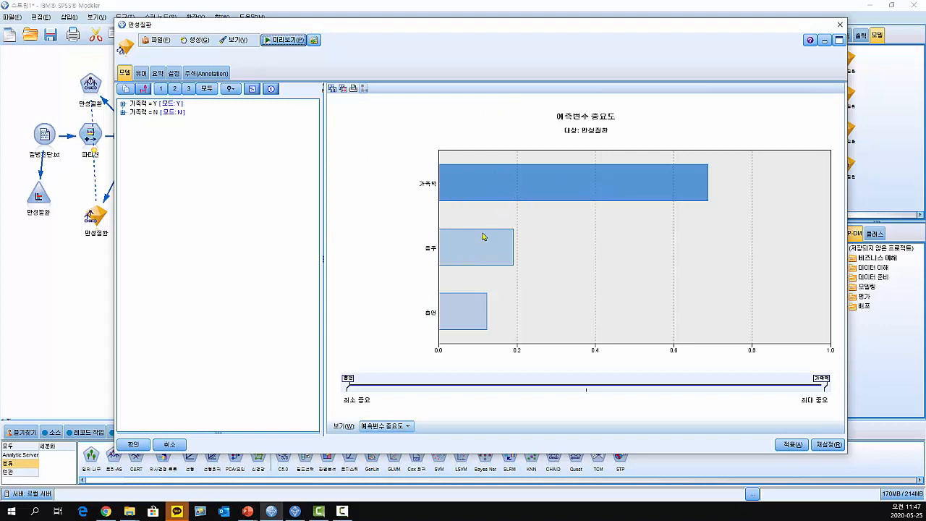
pyautogui.moveTo(463, 316)
pyautogui.click(840, 25)
# - Set the mode of the C5.0 modeling node to 고급 (expert) and accept the settings
pyautogui.doubleClick(206, 99)
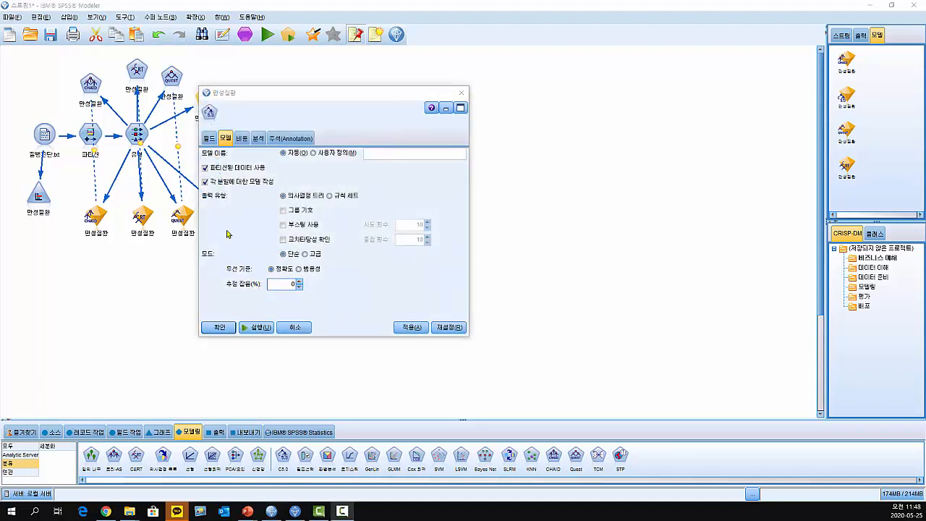
pyautogui.click(305, 254)
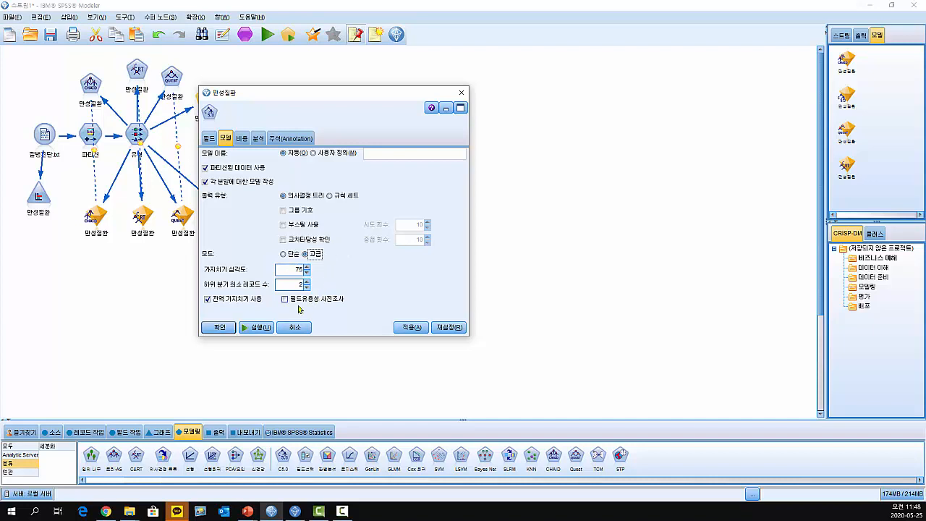
pyautogui.click(221, 328)
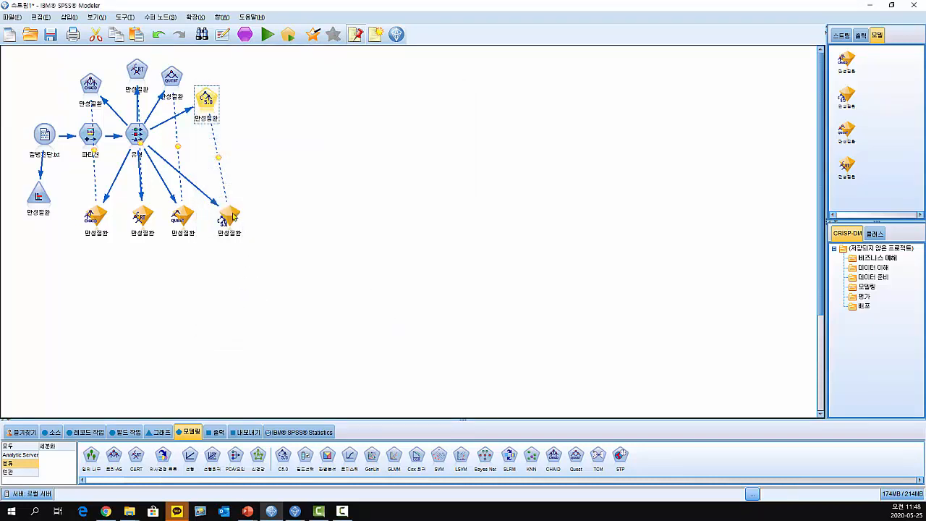
# - Open the C5.0 model nugget, review its decision tree diagram down to the lowest nodes, and close the model
pyautogui.doubleClick(232, 216)
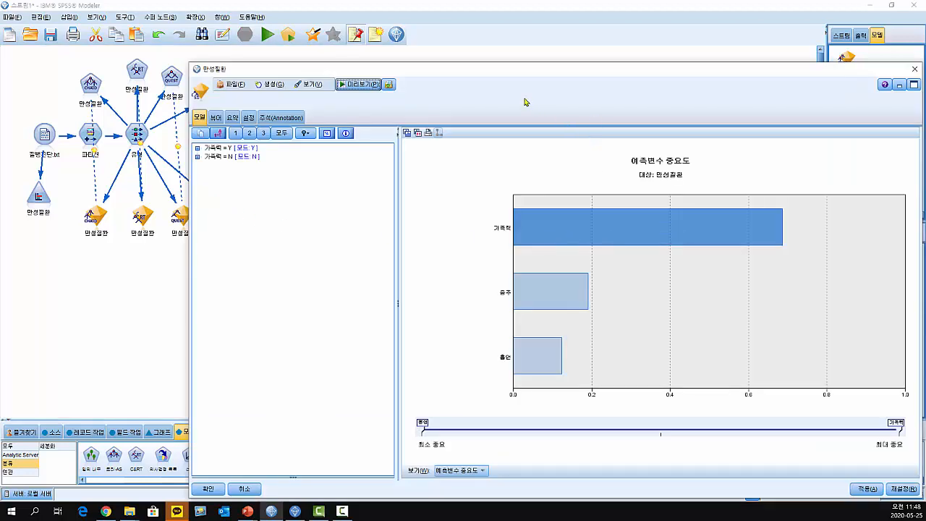
pyautogui.moveTo(510, 78); pyautogui.dragTo(470, 35)
pyautogui.click(176, 74)
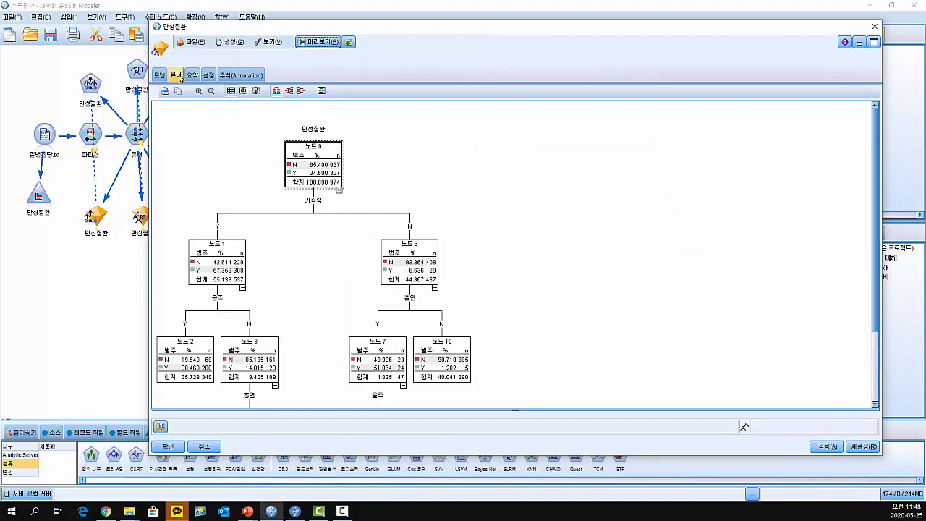
pyautogui.moveTo(873, 229); pyautogui.dragTo(810, 325)
pyautogui.click(174, 446)
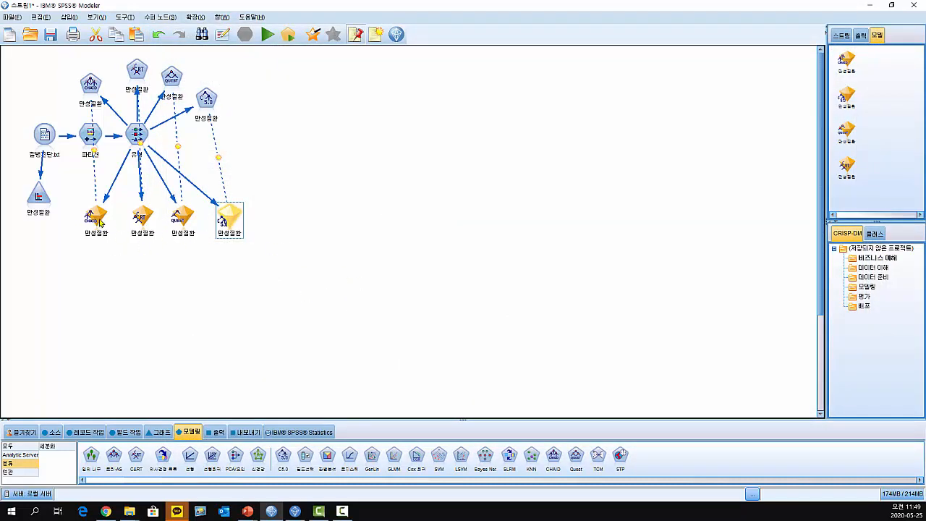
# - Chain the model nuggets in the order CHAID, C&RT, Quest, C5.0, replacing their existing connections from the 유형 node
pyautogui.moveTo(103, 218); pyautogui.dragTo(142, 217)
pyautogui.click(436, 273)
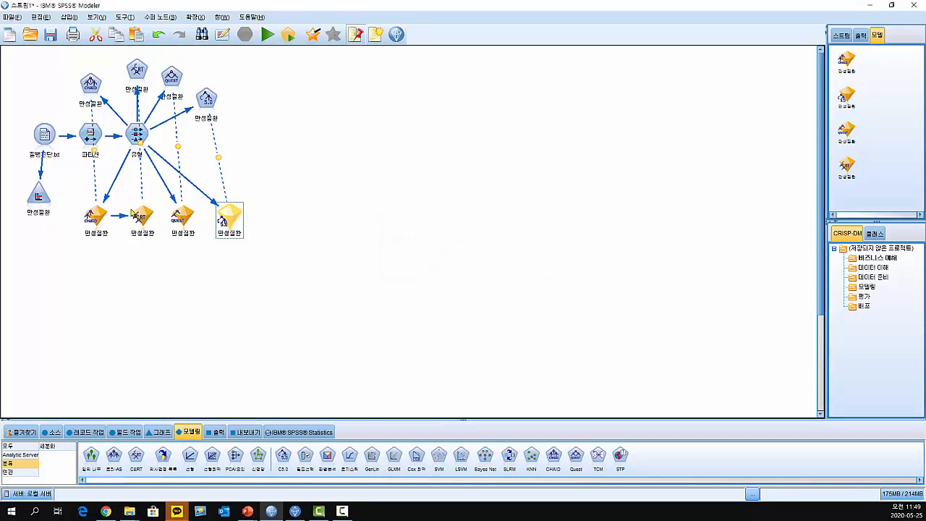
pyautogui.moveTo(145, 217); pyautogui.dragTo(182, 217)
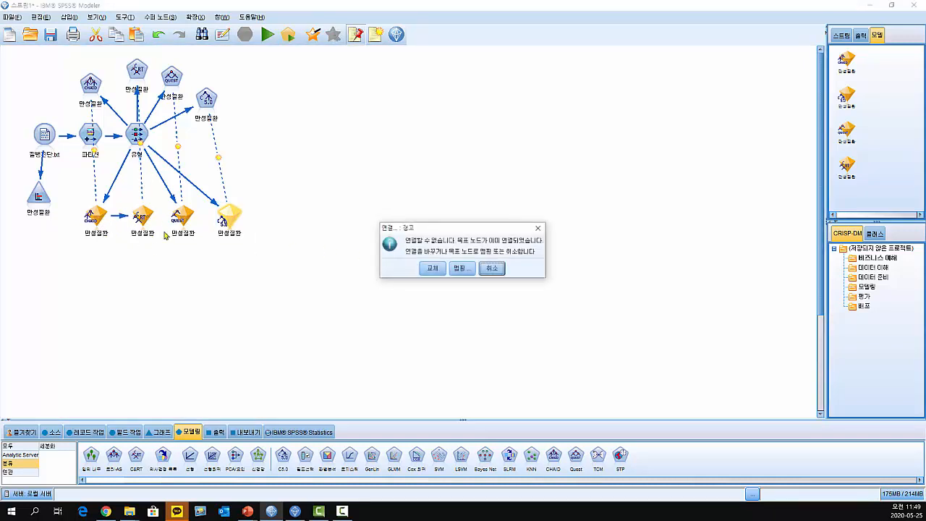
pyautogui.click(432, 268)
pyautogui.moveTo(185, 217); pyautogui.dragTo(229, 217)
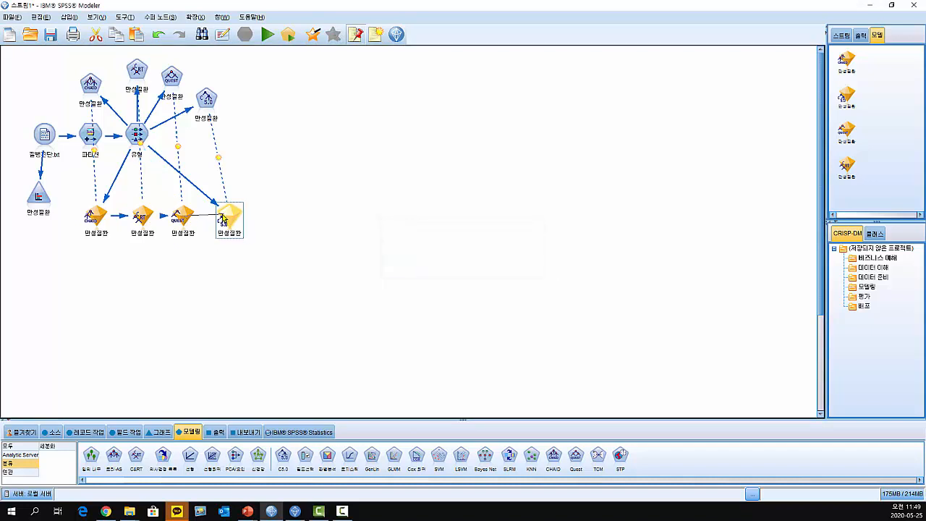
pyautogui.click(433, 269)
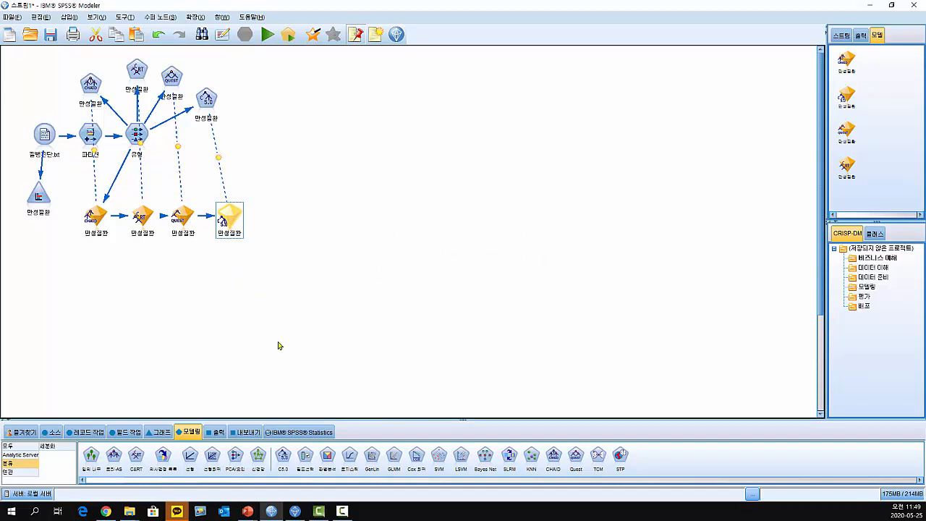
# - Attach an Evaluation (평가) graph node to the C5.0 nugget and place it above and beyond the nugget
pyautogui.click(161, 433)
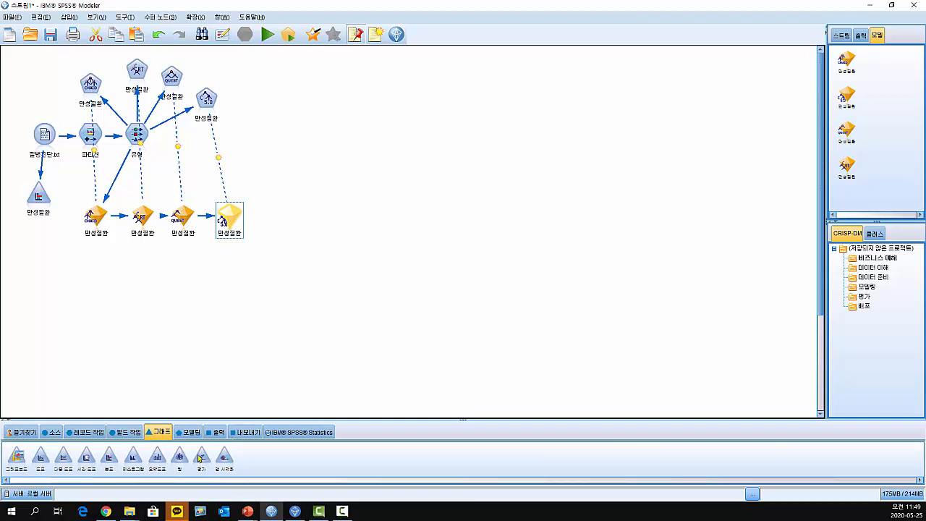
pyautogui.doubleClick(200, 457)
pyautogui.moveTo(281, 233); pyautogui.dragTo(309, 186)
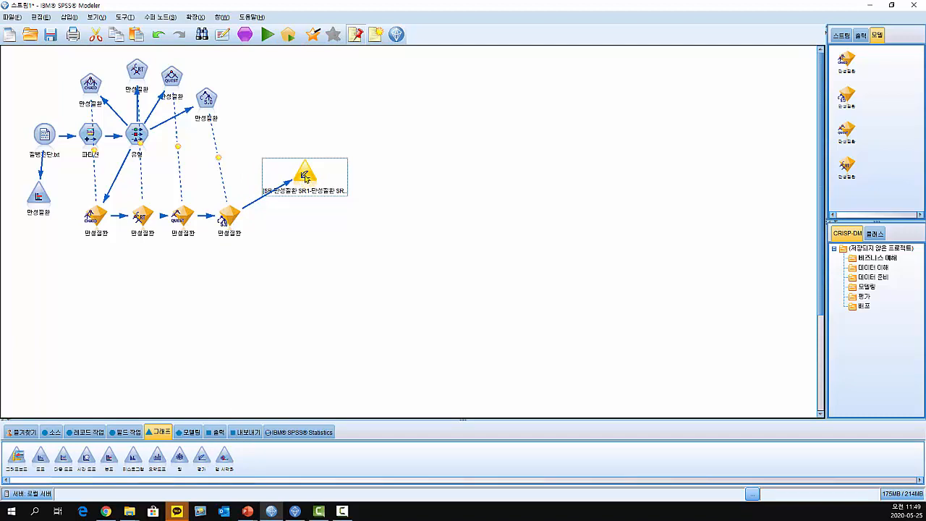
# - Include the best line (최적 예측선 포함) in the evaluation node's 이익 (gains) chart and run the node
pyautogui.doubleClick(305, 176)
pyautogui.moveTo(453, 141); pyautogui.dragTo(473, 81)
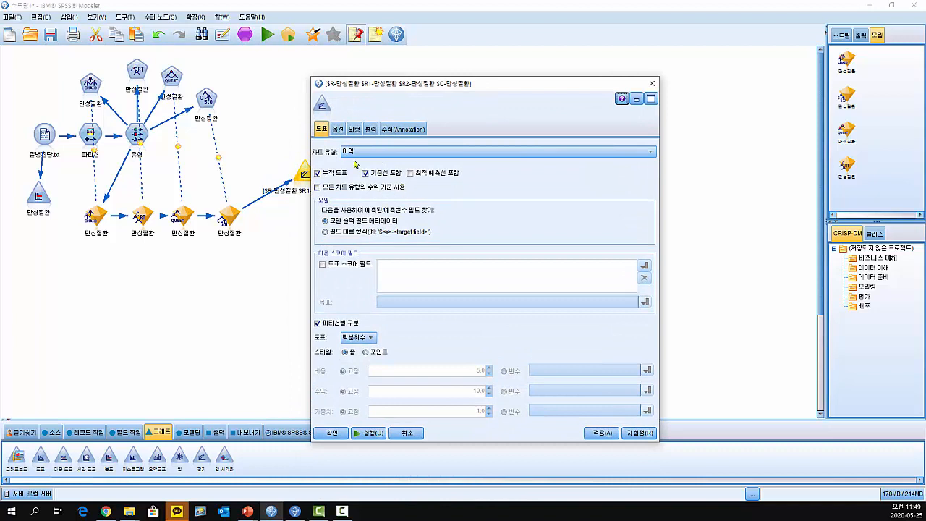
pyautogui.click(414, 174)
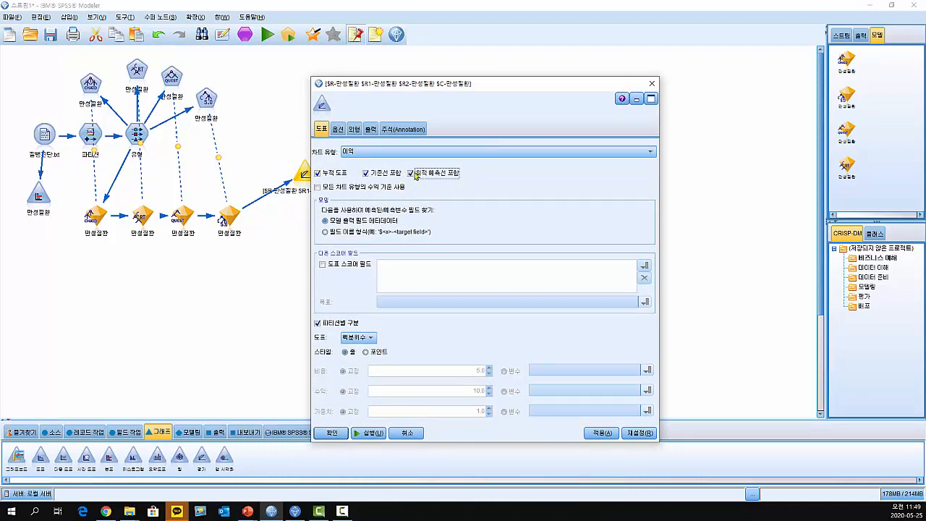
pyautogui.click(369, 436)
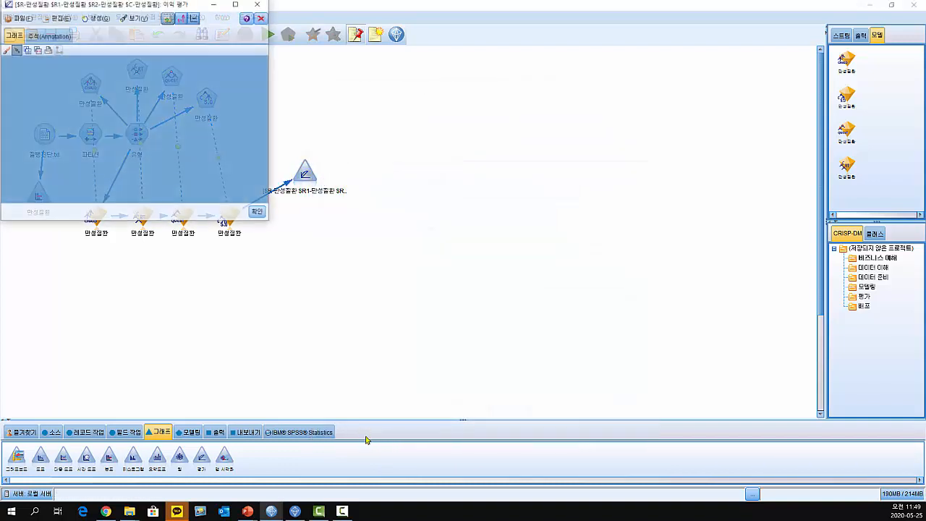
# - Enlarge the gains chart output, compare the four models' curves for the 훈련 and 테스트 partitions, and close it
pyautogui.moveTo(132, 5); pyautogui.dragTo(317, 117)
pyautogui.moveTo(452, 335); pyautogui.dragTo(641, 454)
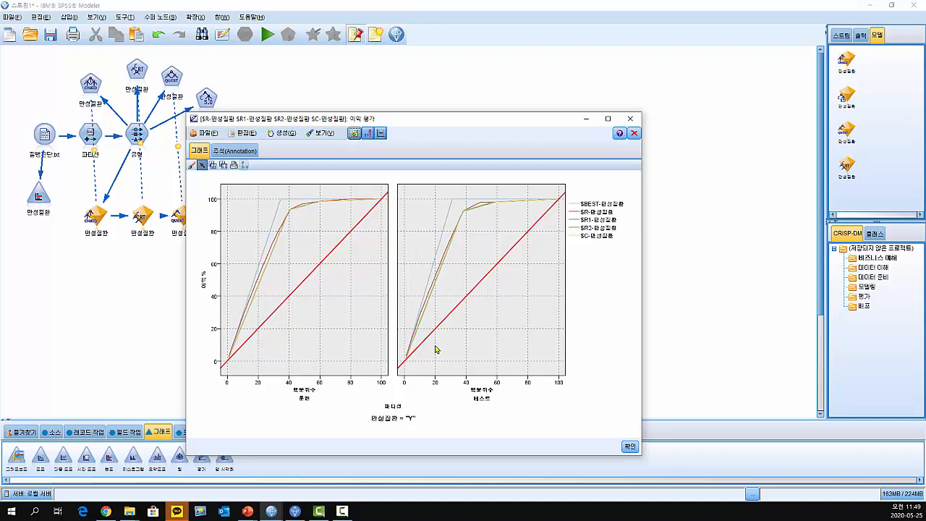
pyautogui.moveTo(190, 110); pyautogui.dragTo(132, 47)
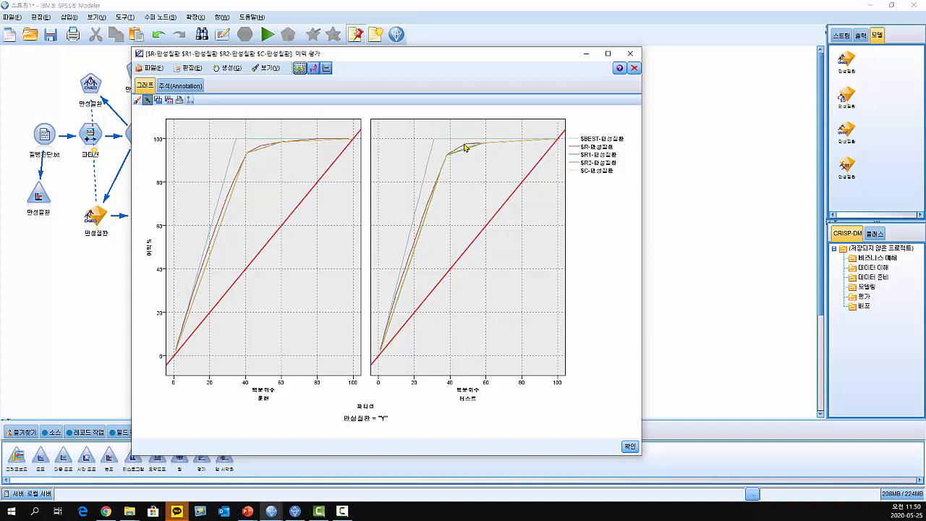
pyautogui.moveTo(465, 146)
pyautogui.click(627, 55)
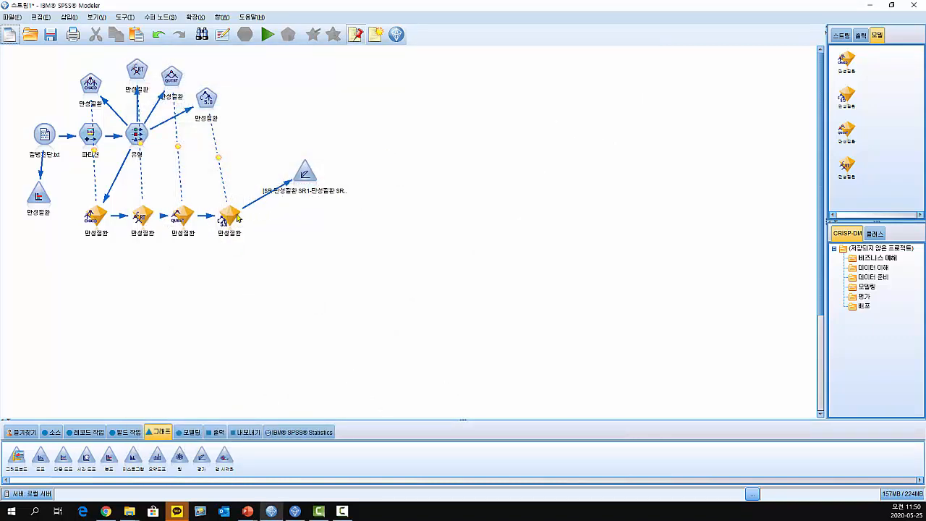
# - Move the evaluation node slightly closer to the C5.0 nugget and attach an Analysis (분석) node to the nugget below it
pyautogui.moveTo(305, 182); pyautogui.dragTo(288, 175)
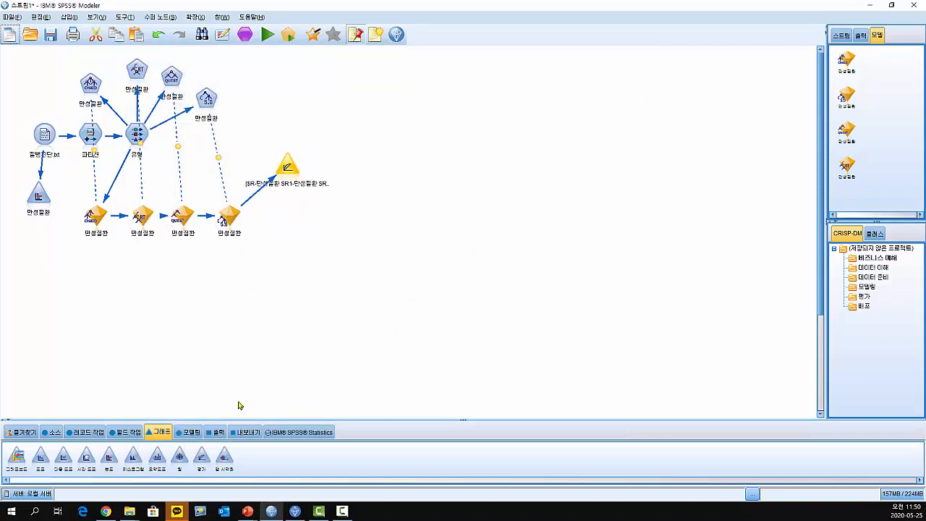
pyautogui.click(218, 433)
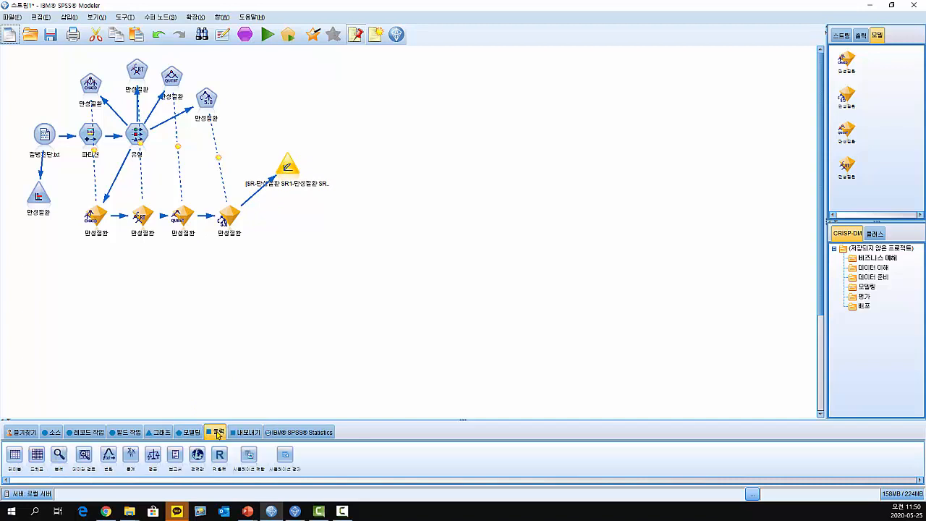
pyautogui.doubleClick(59, 455)
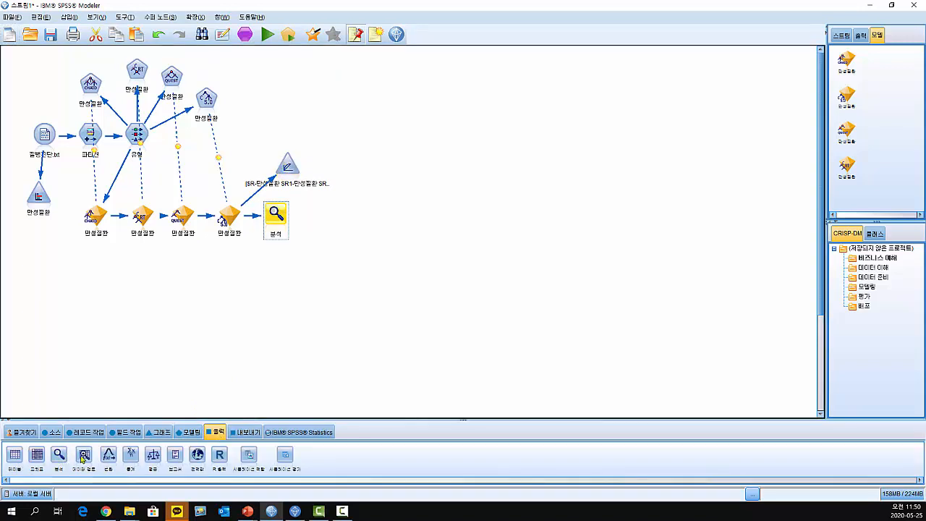
pyautogui.moveTo(281, 239); pyautogui.dragTo(287, 241)
# - Enable the coincidence matrix, performance evaluation and AUC/Gini evaluation metrics in the Analysis node, run it and move its output clear of the stream
pyautogui.doubleClick(287, 236)
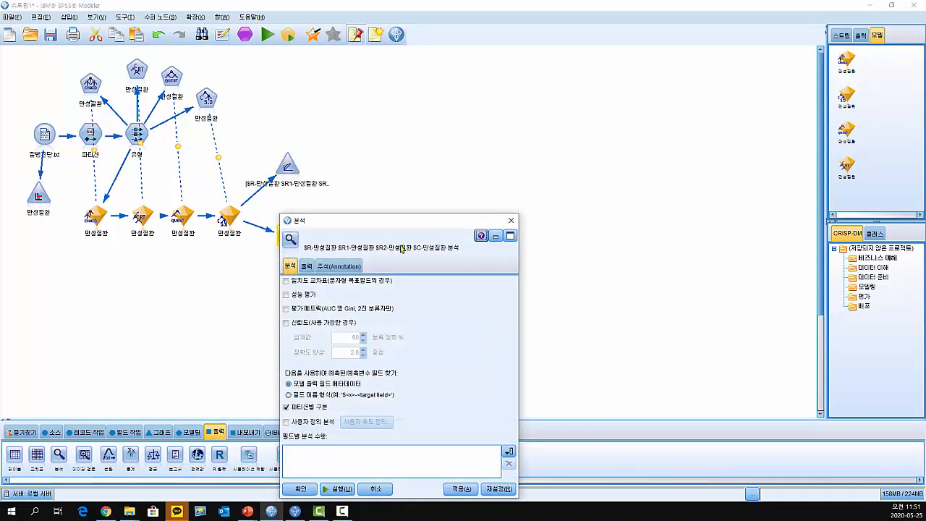
pyautogui.click(347, 249)
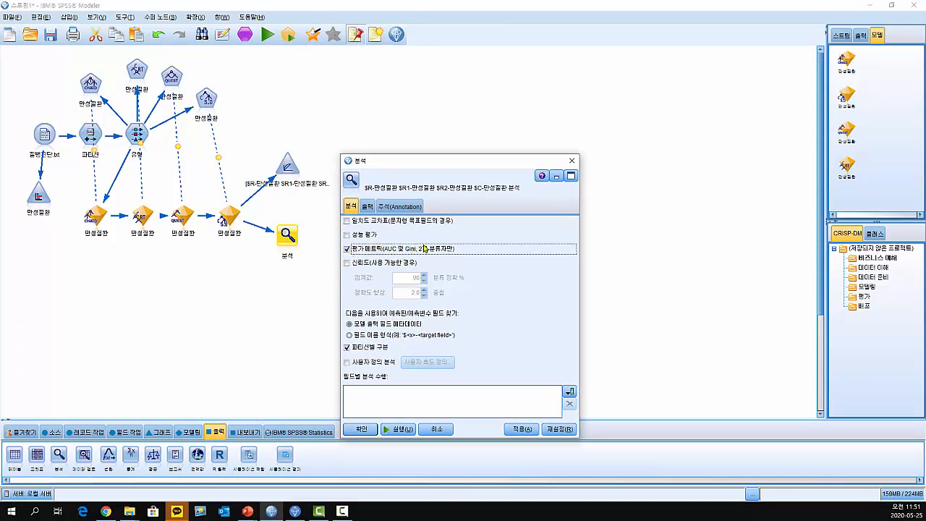
pyautogui.click(346, 220)
pyautogui.click(346, 235)
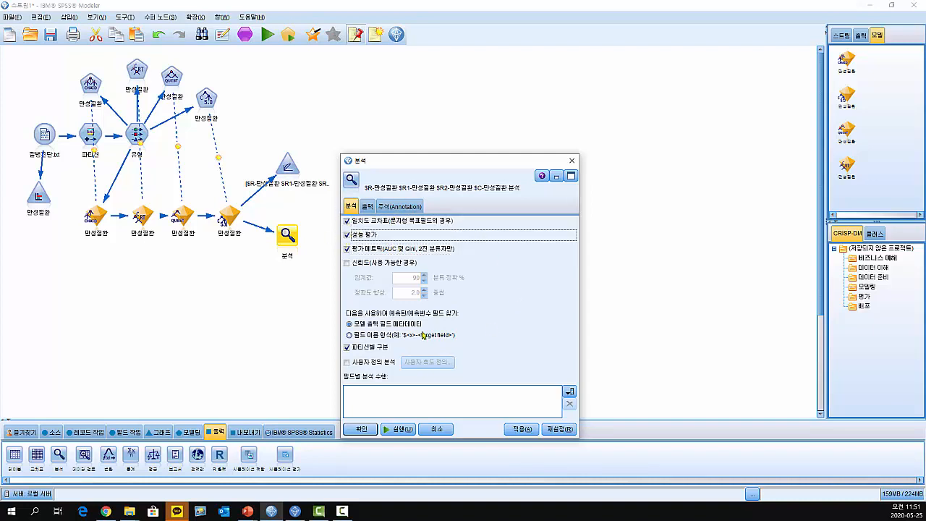
pyautogui.click(404, 431)
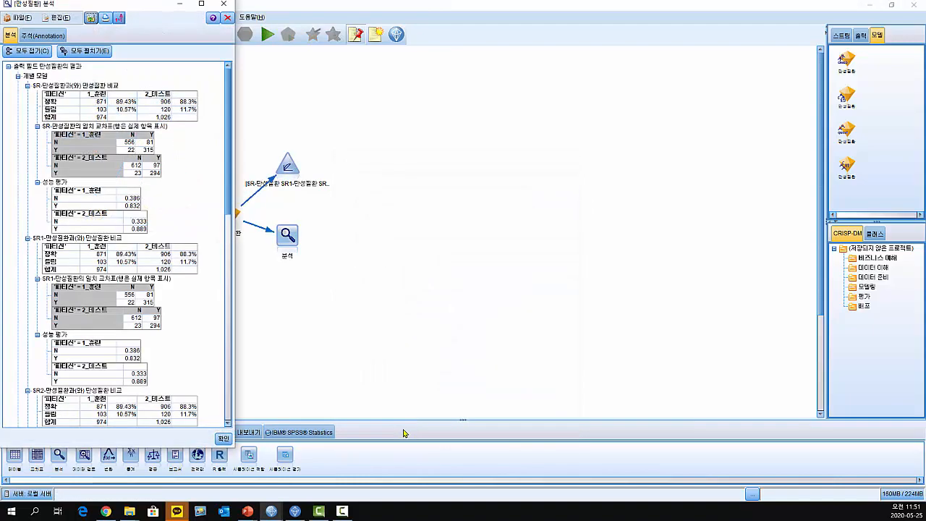
pyautogui.moveTo(131, 18); pyautogui.dragTo(521, 42)
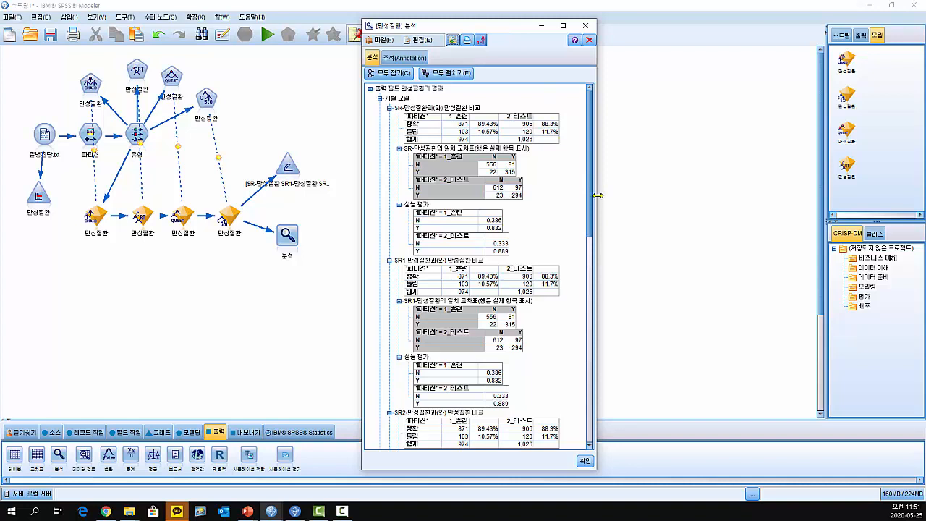
# - Enlarge the Analysis output, review each model's accuracy, coincidence matrix, performance evaluation and AUC/Gini metrics, and close it
pyautogui.moveTo(598, 200); pyautogui.dragTo(615, 193)
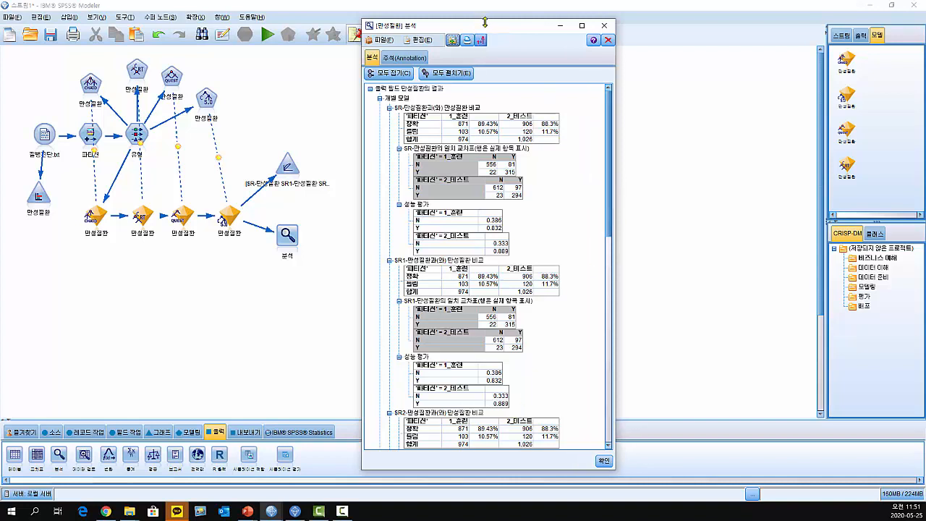
pyautogui.moveTo(486, 19); pyautogui.dragTo(489, 5)
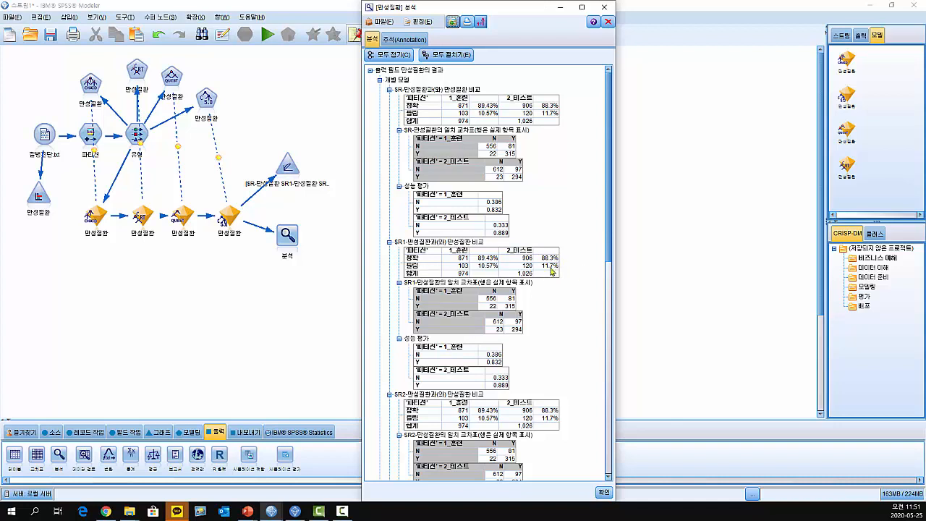
pyautogui.scroll(-1, 549, 343)
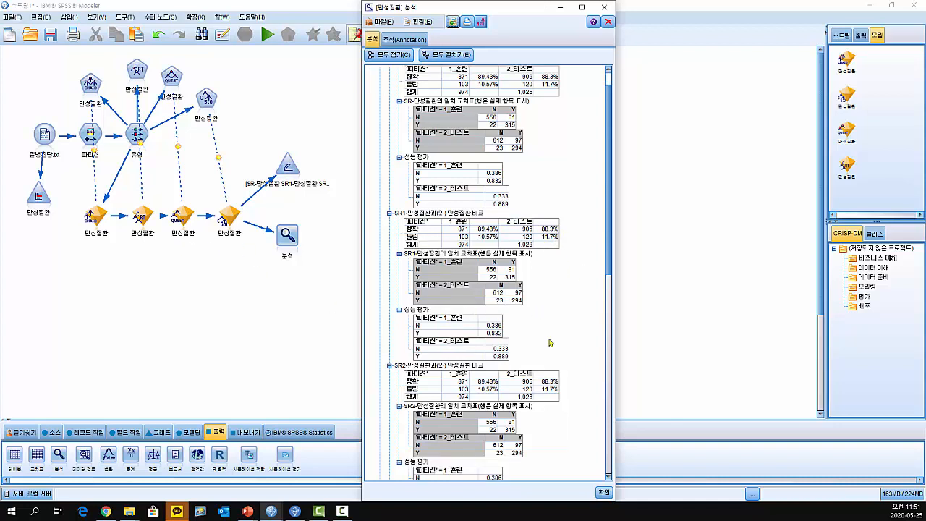
pyautogui.scroll(-2, 549, 343)
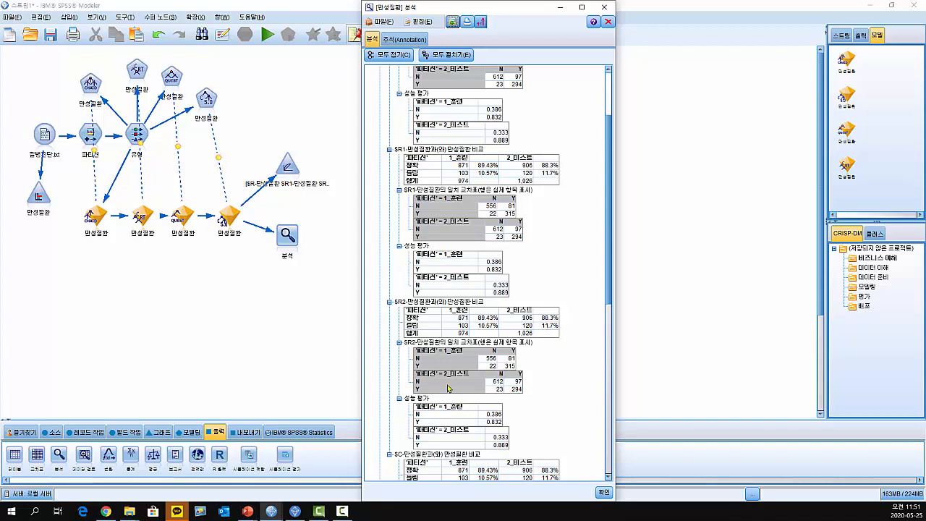
pyautogui.moveTo(612, 295); pyautogui.dragTo(607, 386)
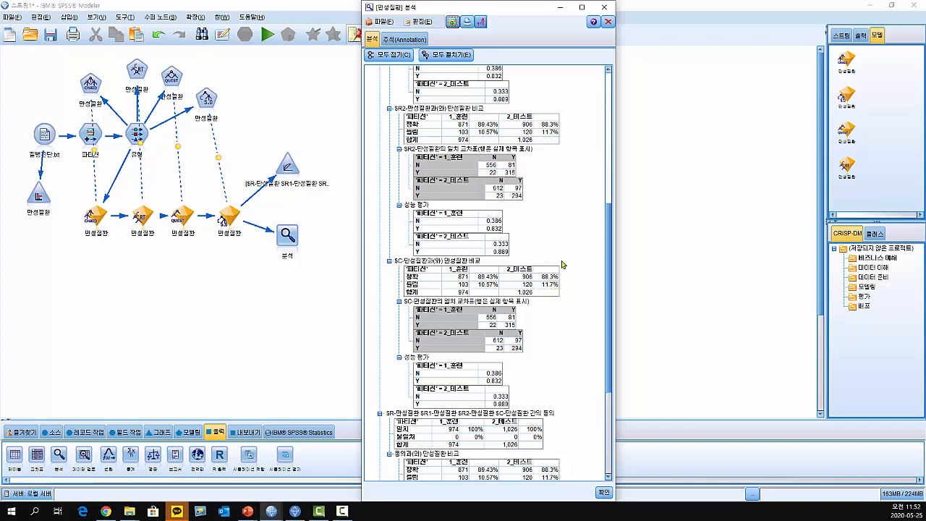
pyautogui.scroll(-5, 571, 284)
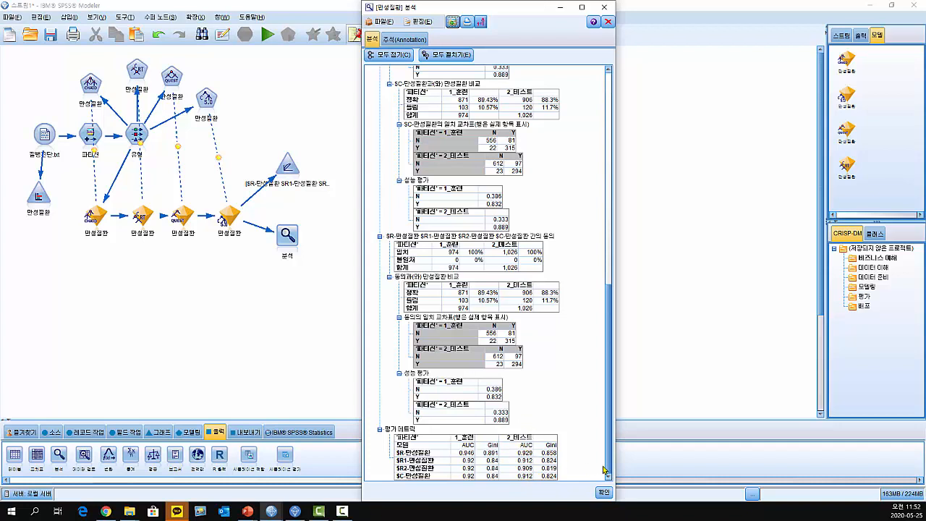
pyautogui.click(604, 493)
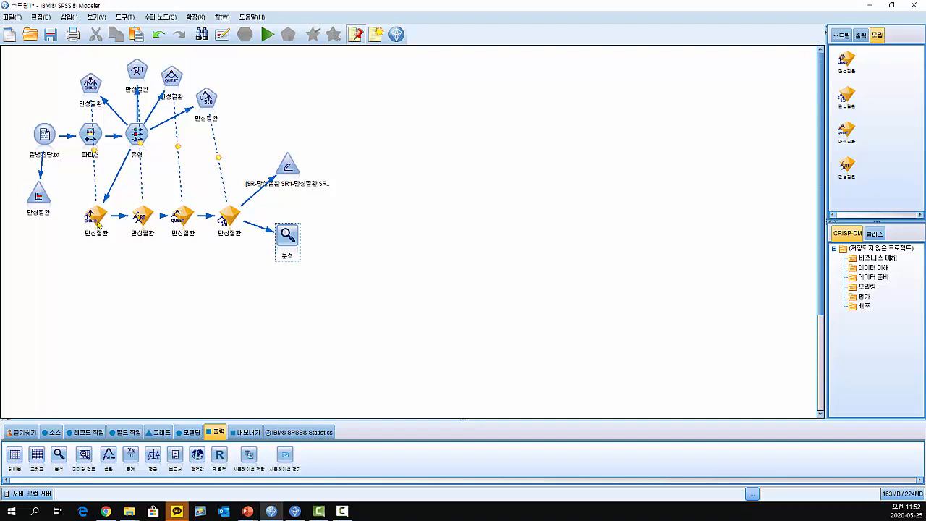
# - Attach a Select (선택) node to the CHAID model nugget and place it directly below the nugget
pyautogui.click(98, 225)
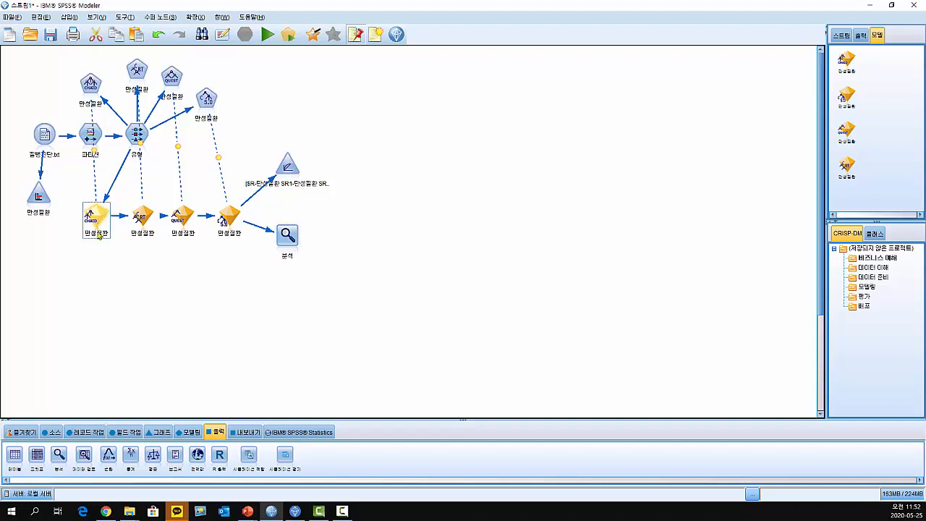
pyautogui.click(93, 433)
pyautogui.doubleClick(18, 457)
pyautogui.moveTo(56, 220); pyautogui.dragTo(96, 290)
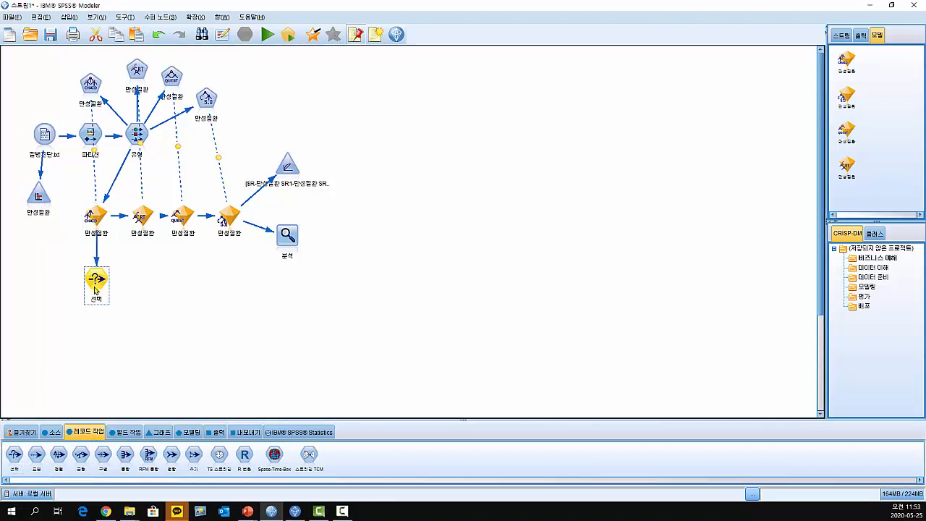
# - Set the Select node's include condition to 파티션="2_테스트" with the expression builder so only test records are kept
pyautogui.doubleClick(97, 280)
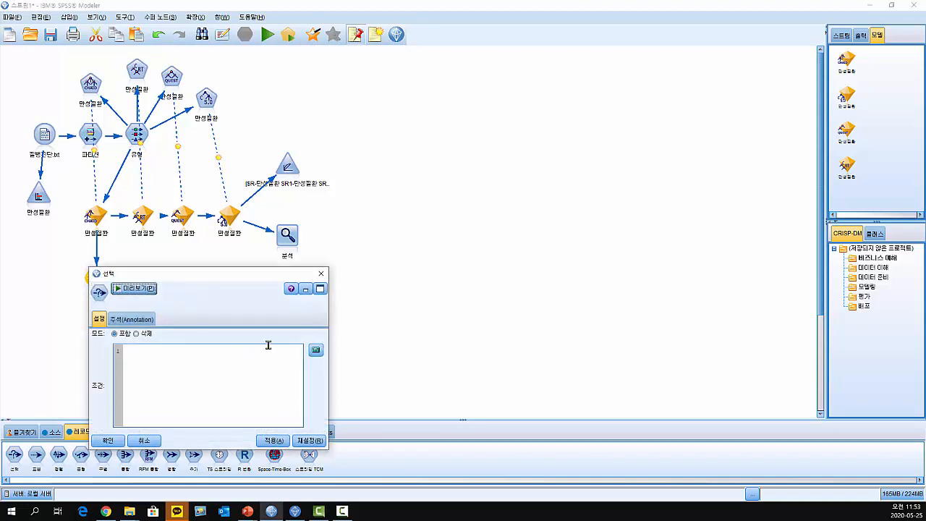
pyautogui.click(316, 350)
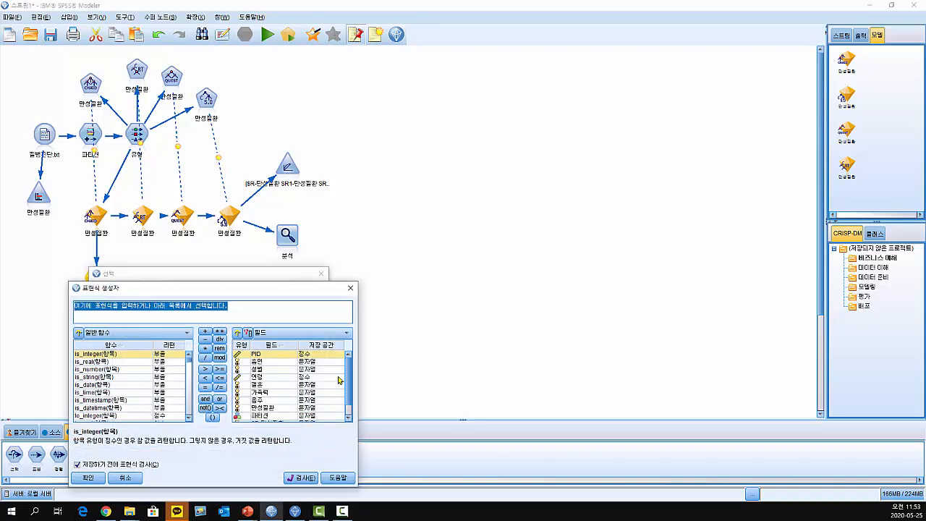
pyautogui.doubleClick(252, 416)
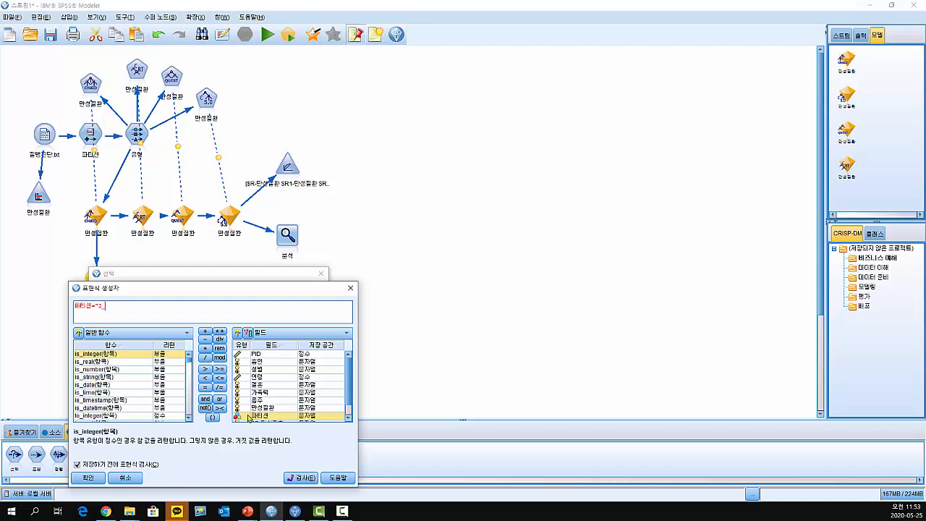
pyautogui.write('="2_테스트')
pyautogui.click(88, 478)
pyautogui.click(109, 441)
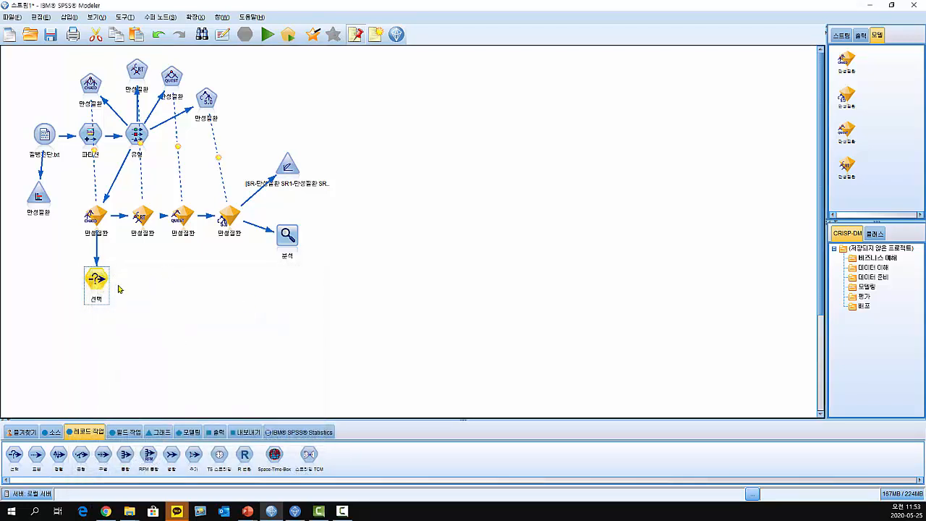
# - Attach a Distribution (분포) node for the 파티션 field to the Select node, run it, check the output and close it
pyautogui.click(160, 432)
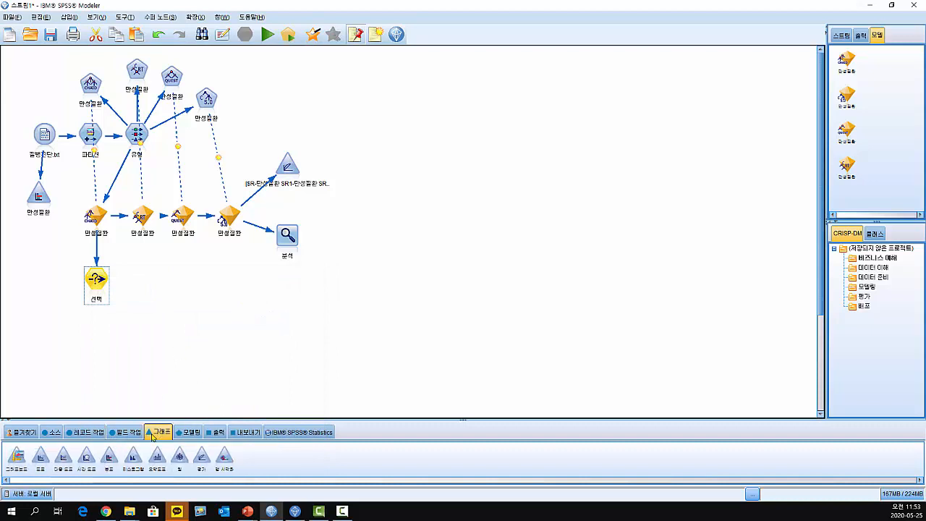
pyautogui.doubleClick(108, 460)
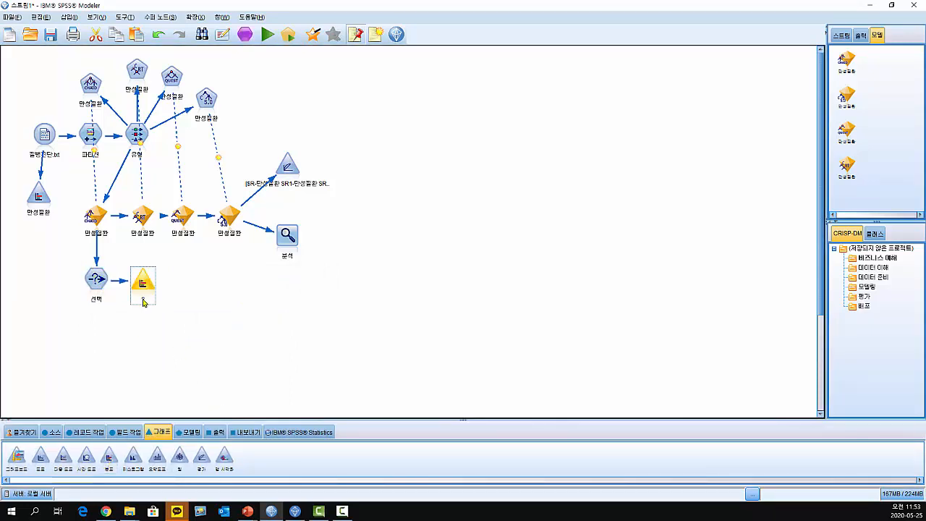
pyautogui.doubleClick(144, 284)
pyautogui.click(232, 348)
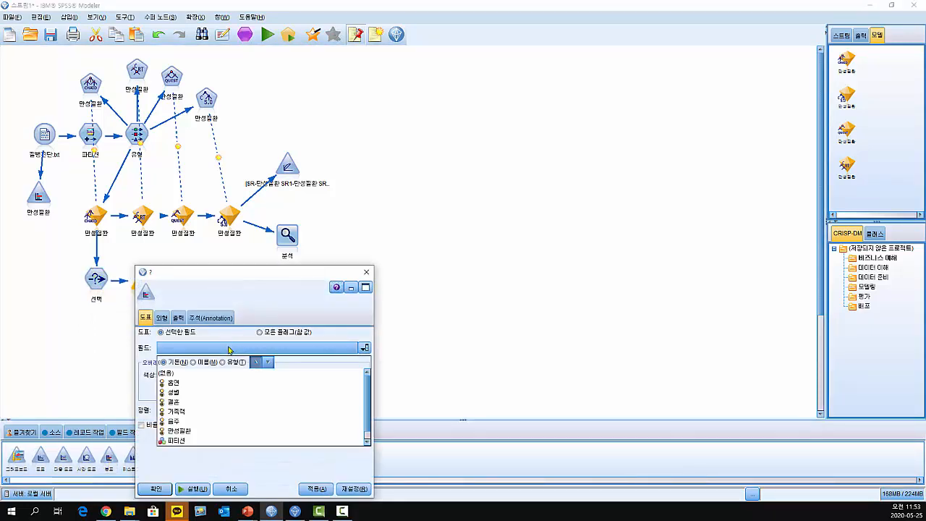
pyautogui.click(190, 443)
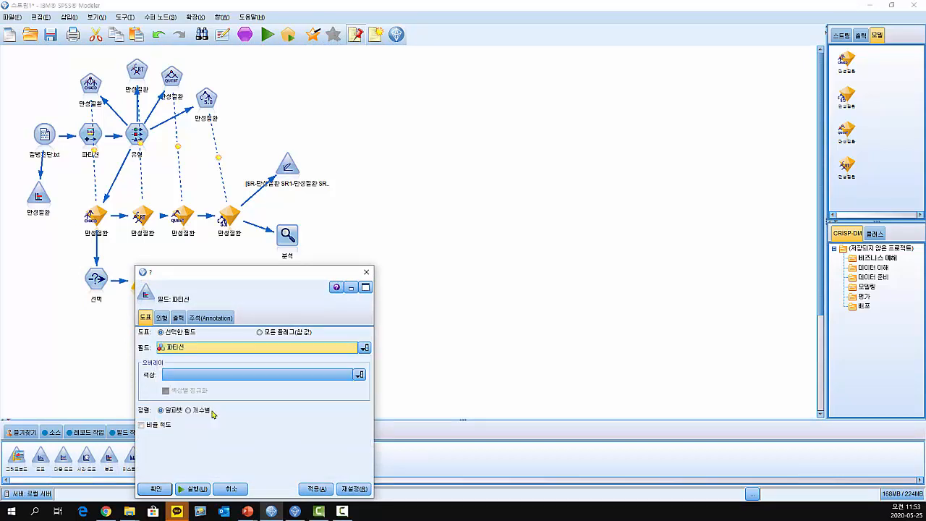
pyautogui.click(200, 490)
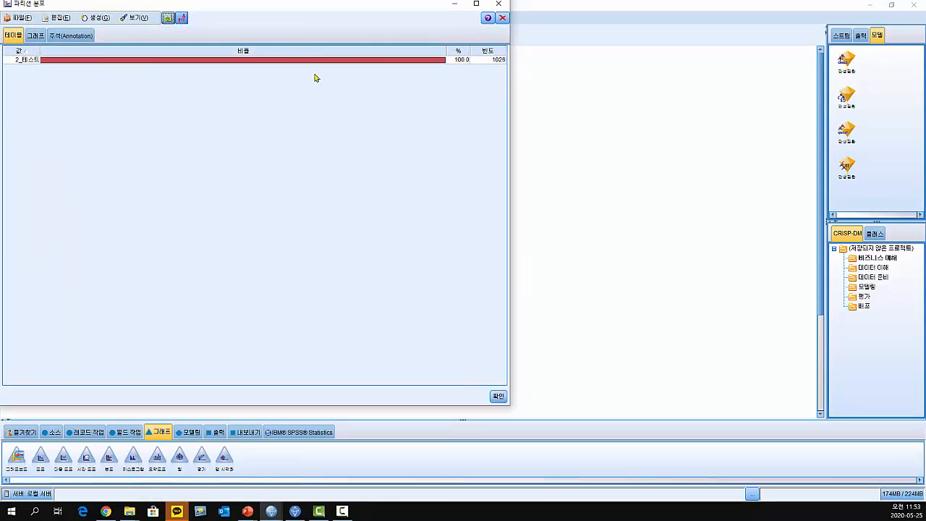
pyautogui.click(499, 397)
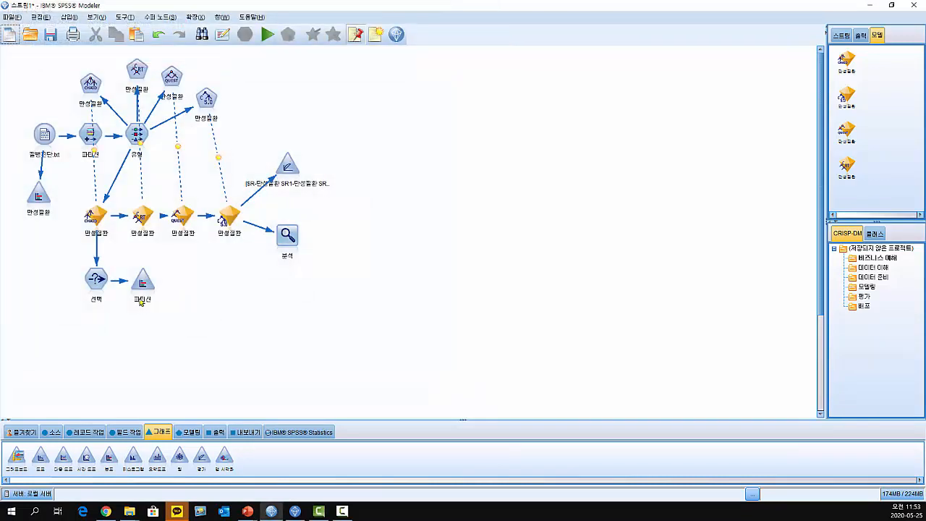
# - Move the 파티션 distribution node to the left of the Select node and attach a Matrix (교차표) node below the Select node
pyautogui.moveTo(146, 287); pyautogui.dragTo(54, 283)
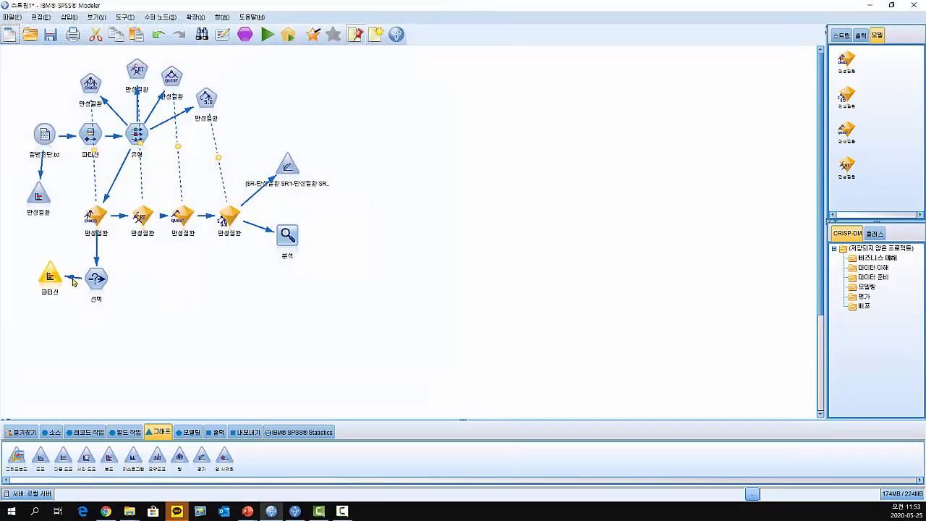
pyautogui.click(106, 291)
pyautogui.click(130, 432)
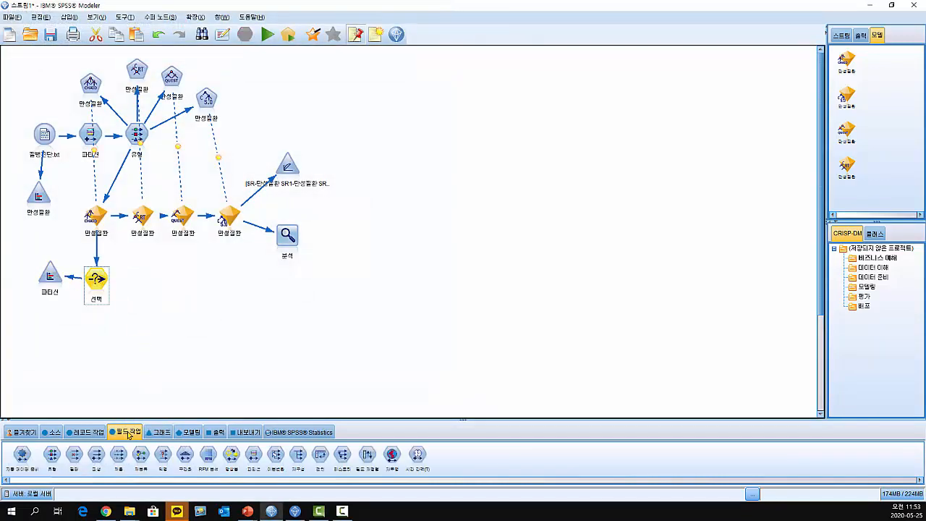
pyautogui.click(224, 433)
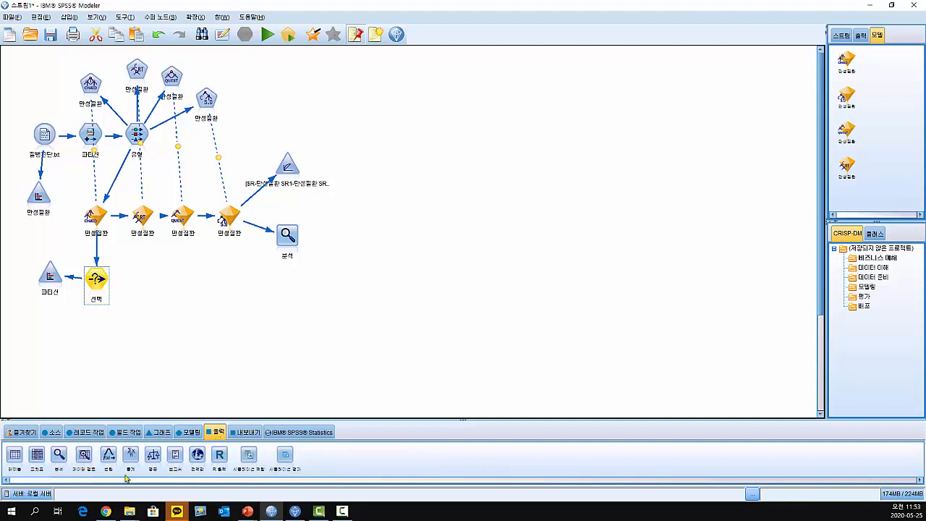
pyautogui.doubleClick(36, 458)
pyautogui.moveTo(145, 290); pyautogui.dragTo(102, 341)
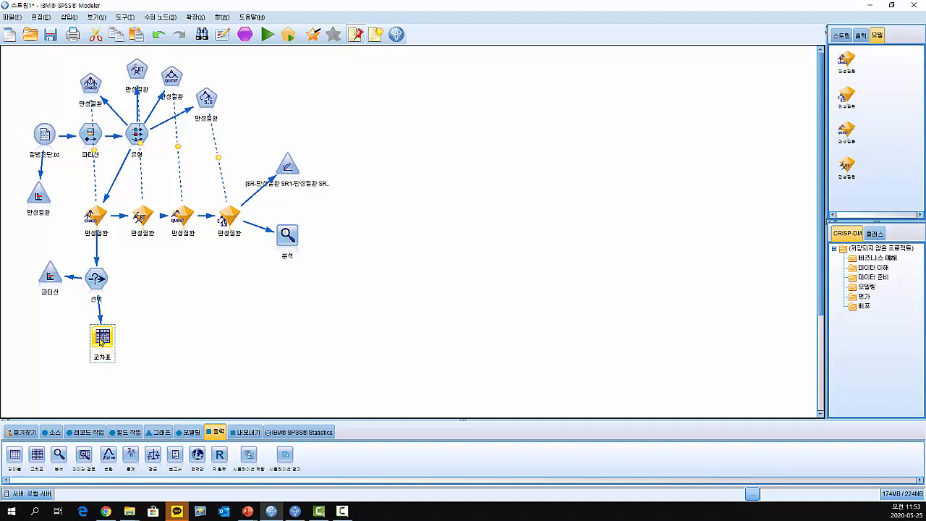
# - Set the Matrix node's row field to 만성질환 and its column field to $R-만성질환
pyautogui.doubleClick(102, 342)
pyautogui.moveTo(234, 296); pyautogui.dragTo(330, 265)
pyautogui.click(309, 329)
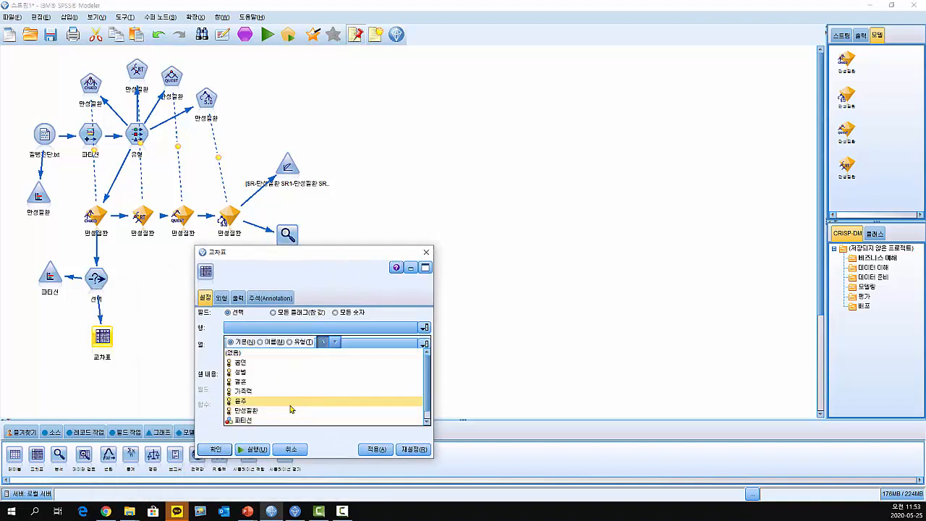
pyautogui.click(265, 411)
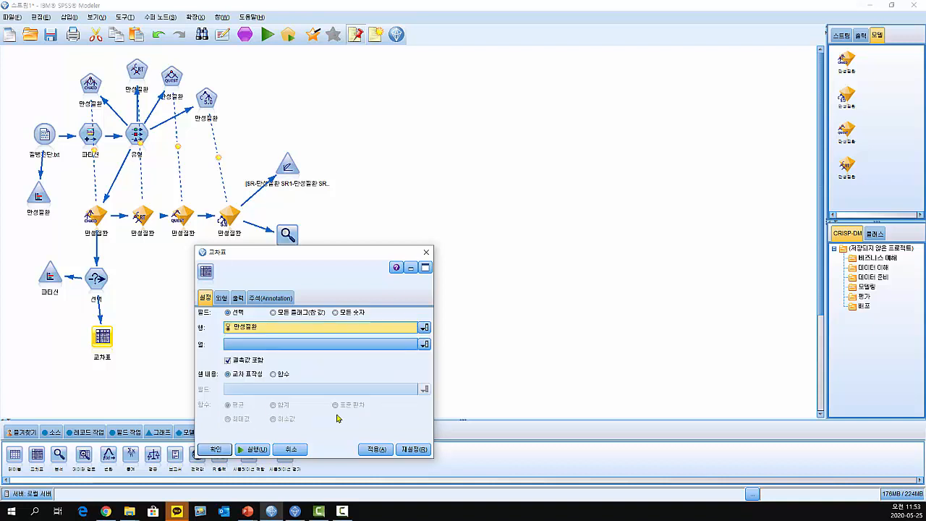
pyautogui.click(287, 346)
pyautogui.scroll(-1, 302, 374)
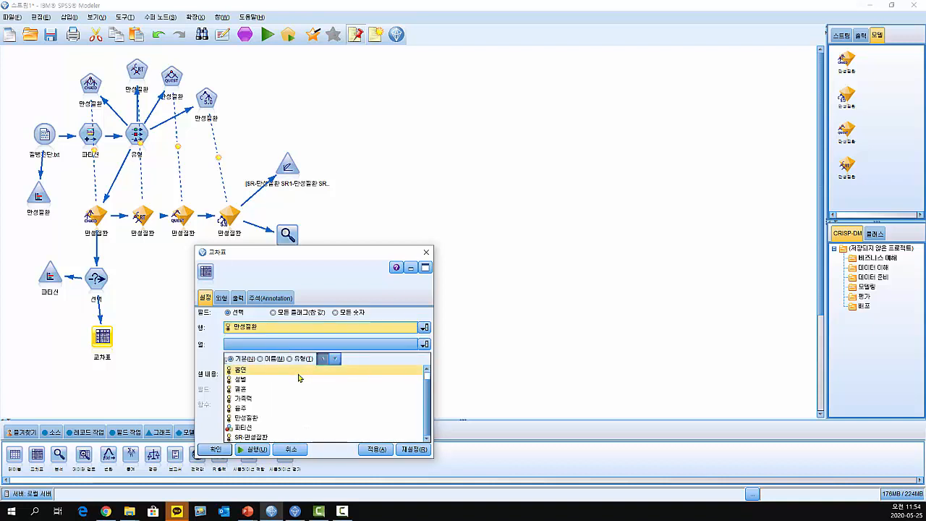
pyautogui.click(256, 437)
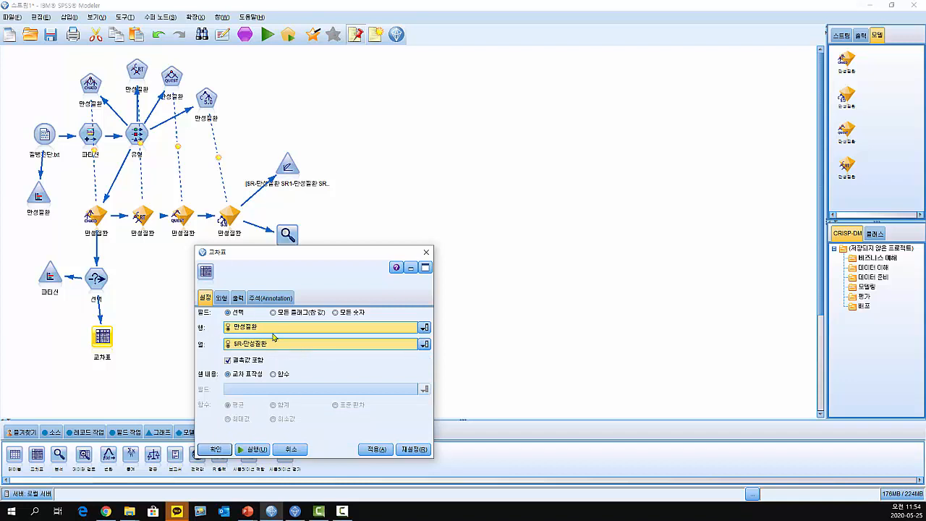
# - Include row percentages (행 퍼센트), column percentages (열 퍼센트) and row and column totals in the Matrix node's cells and run it
pyautogui.click(223, 299)
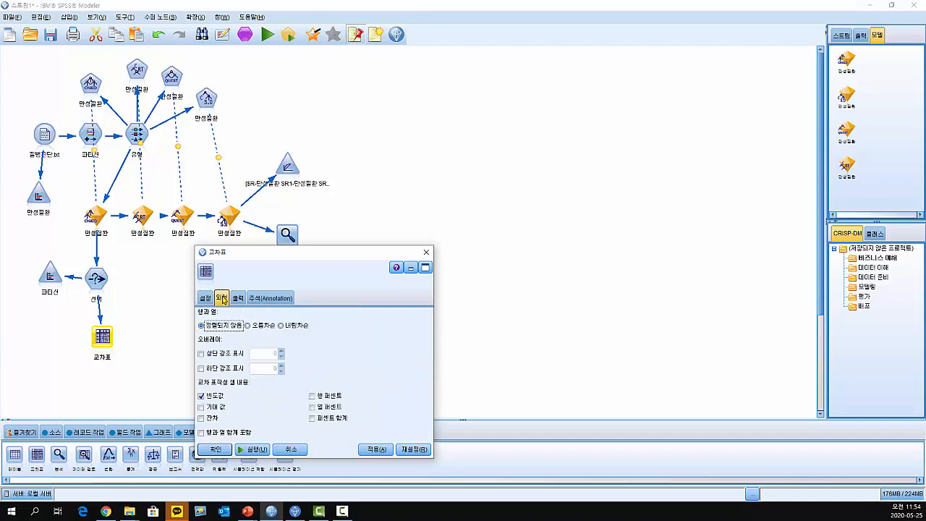
pyautogui.click(313, 396)
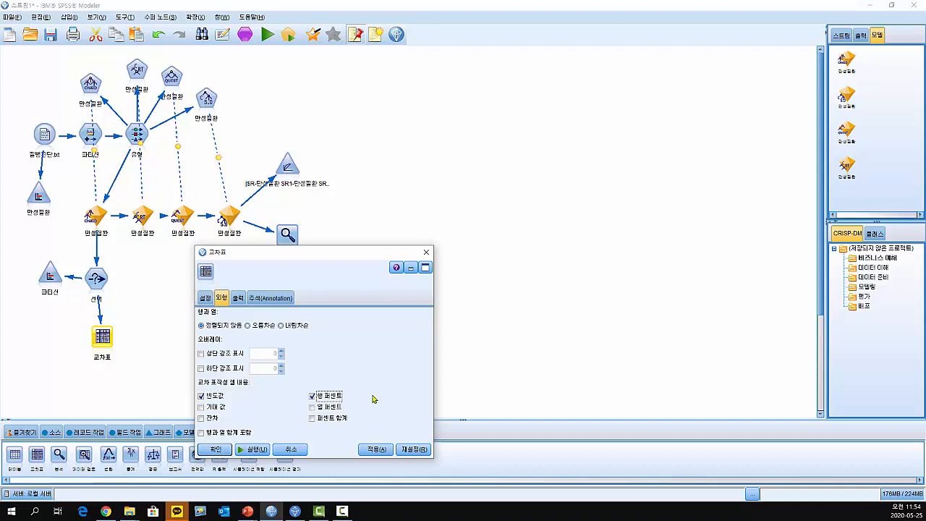
pyautogui.click(312, 407)
pyautogui.click(201, 432)
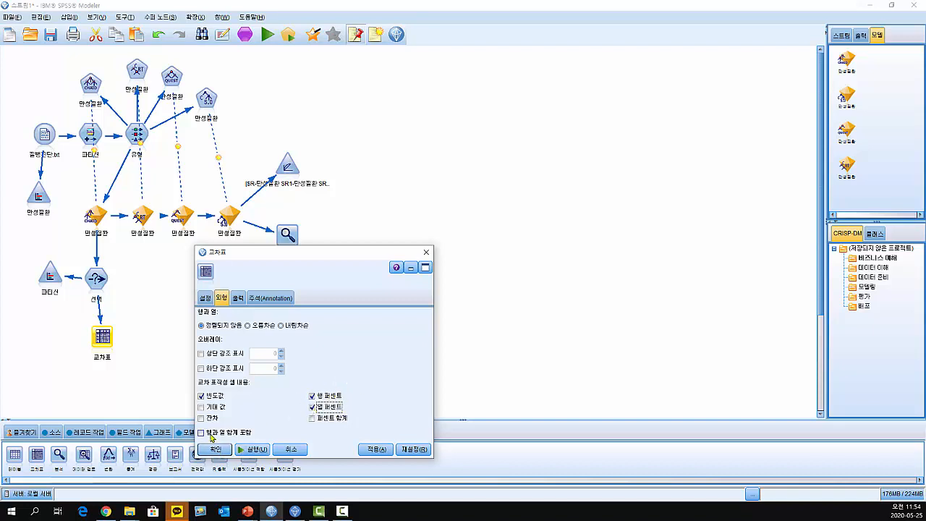
pyautogui.click(261, 450)
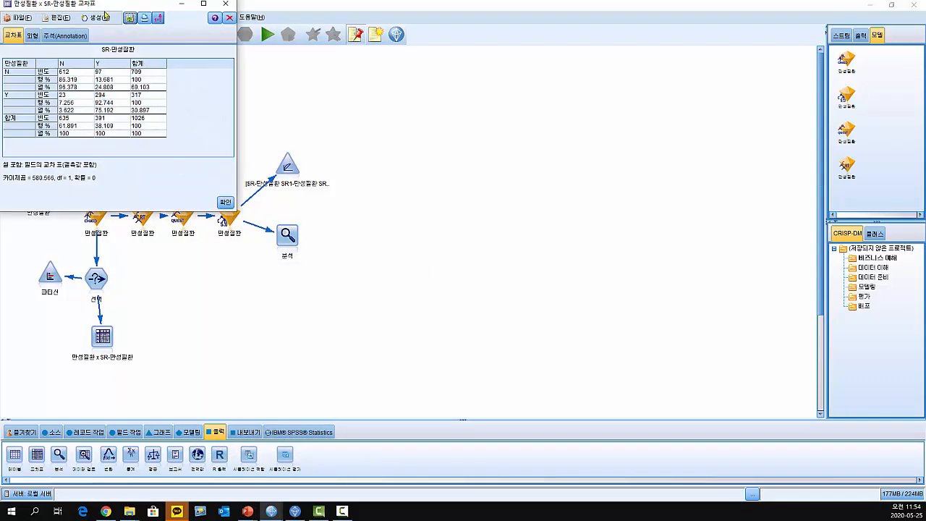
# - Examine the 만성질환 by $R-만성질환 crosstab, close it and move the Matrix node to the right of the Select node
pyautogui.moveTo(231, 98); pyautogui.dragTo(365, 197)
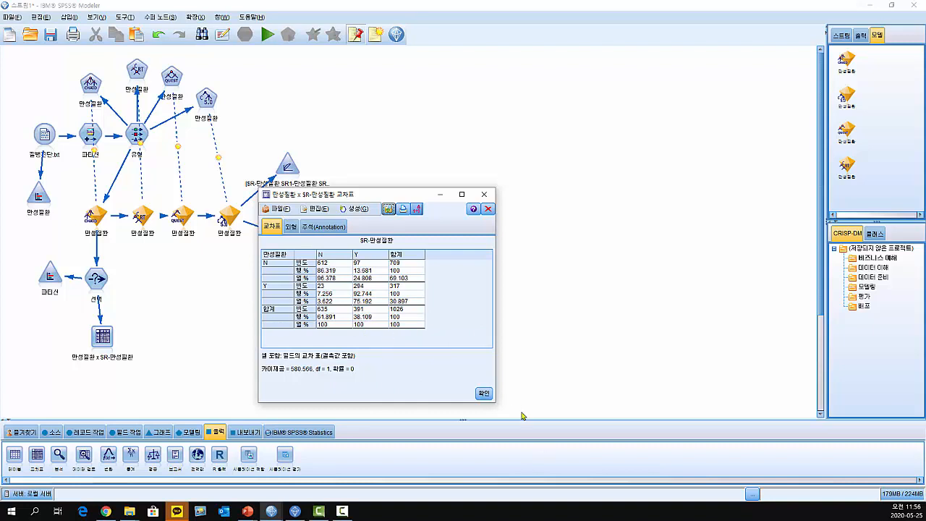
pyautogui.click(483, 393)
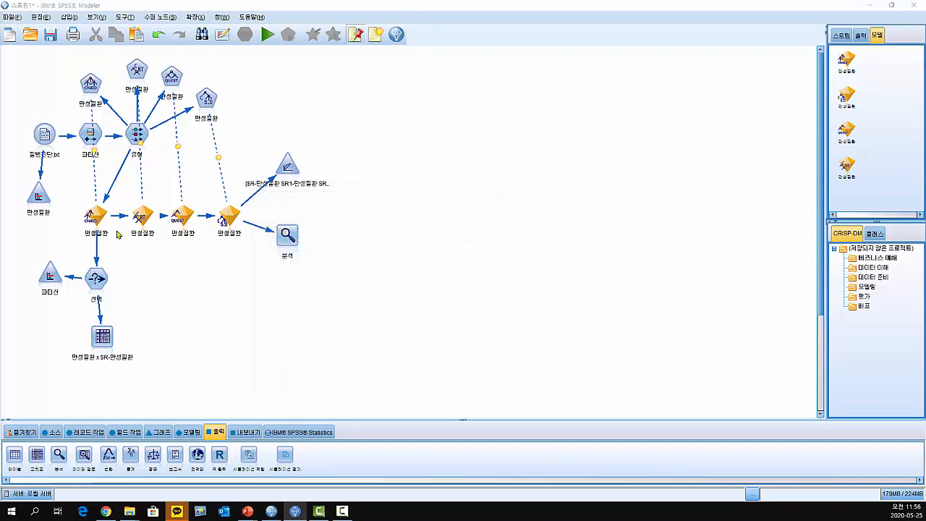
pyautogui.moveTo(107, 340); pyautogui.dragTo(153, 281)
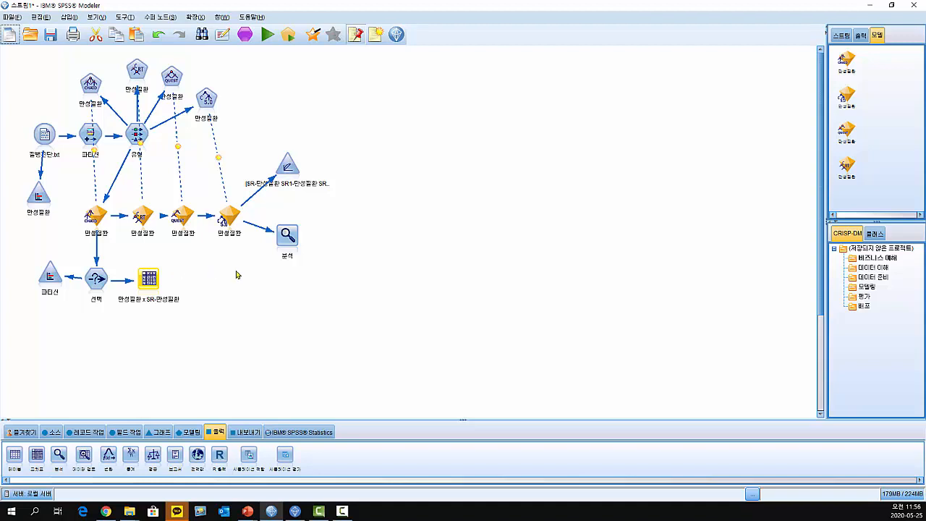
pyautogui.scroll(-1, 236, 275)
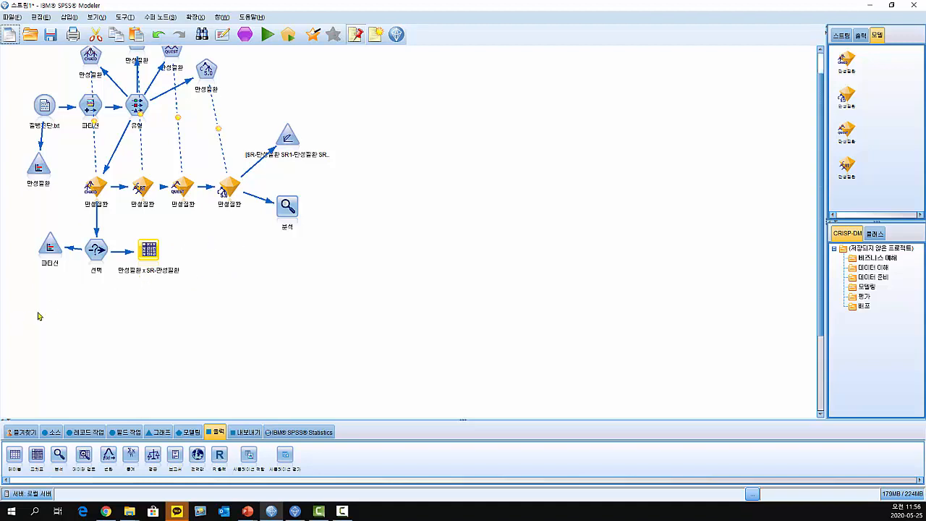
# - Add a variable file (변수 파일) source node below the existing stream and load 질병진단_NEW.txt into it
pyautogui.click(52, 432)
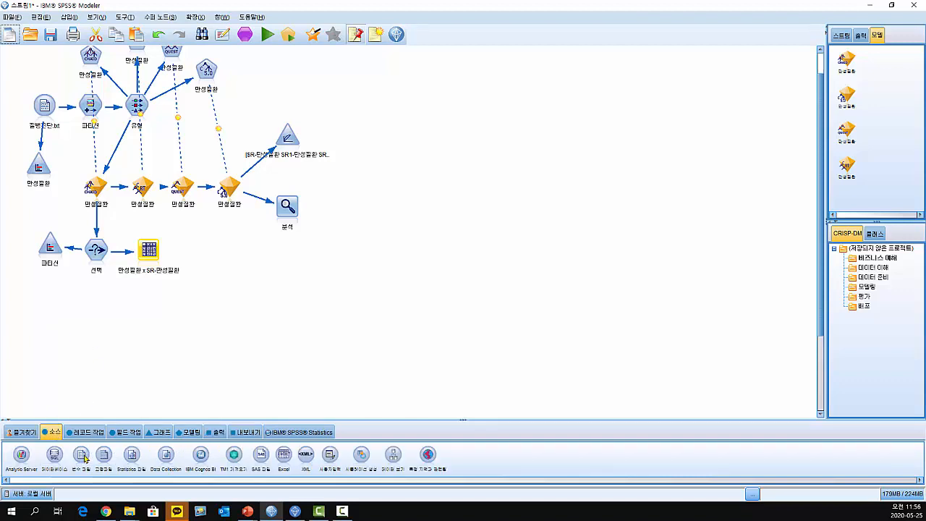
pyautogui.moveTo(82, 457); pyautogui.dragTo(43, 330)
pyautogui.doubleClick(43, 329)
pyautogui.click(300, 249)
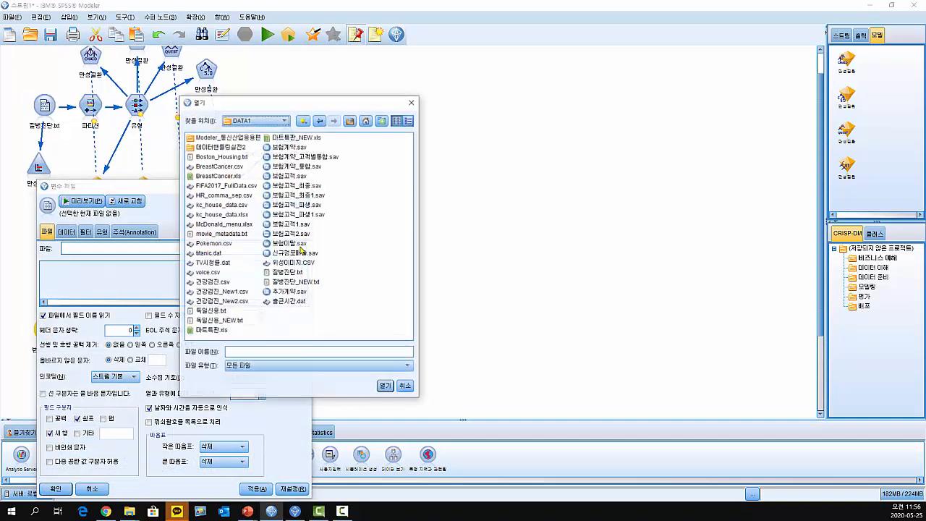
pyautogui.click(305, 282)
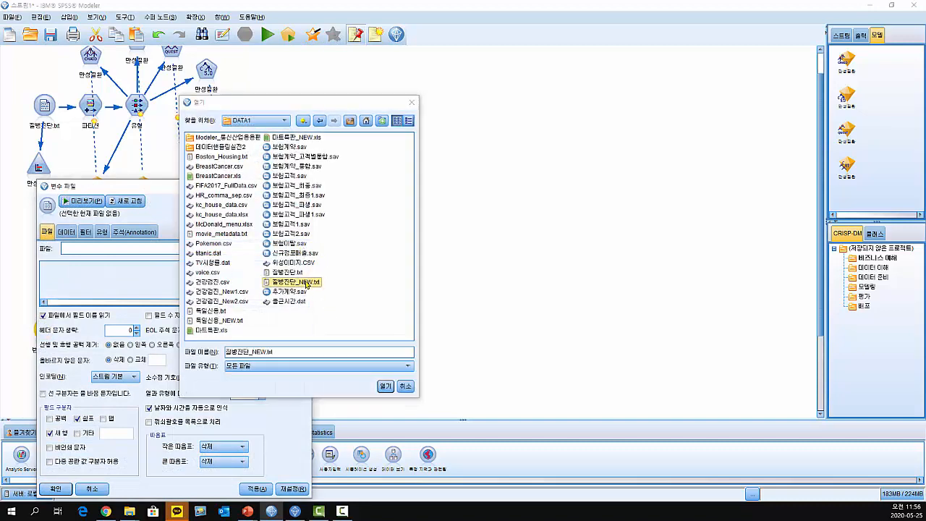
pyautogui.doubleClick(305, 282)
pyautogui.click(56, 489)
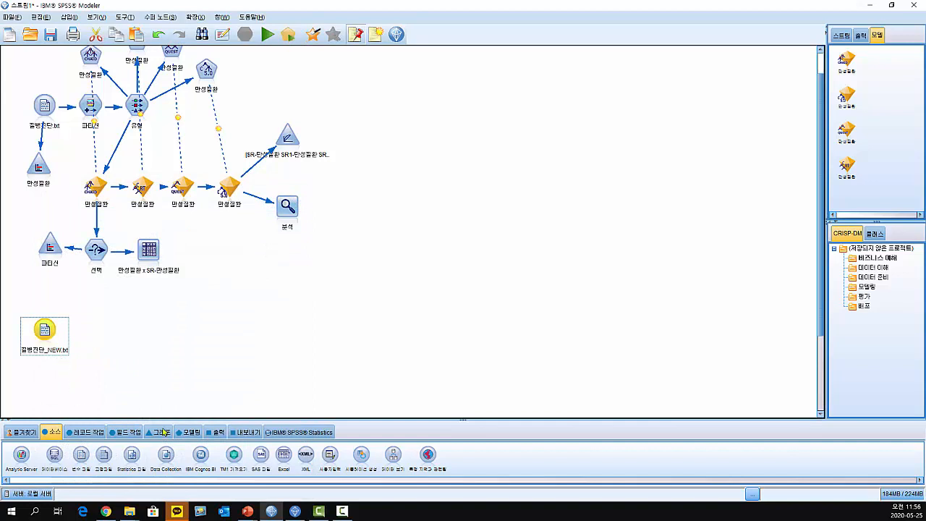
# - Attach a Table (테이블) node to the 질병진단_NEW.txt source, place it below the source and run it
pyautogui.click(216, 431)
pyautogui.doubleClick(14, 455)
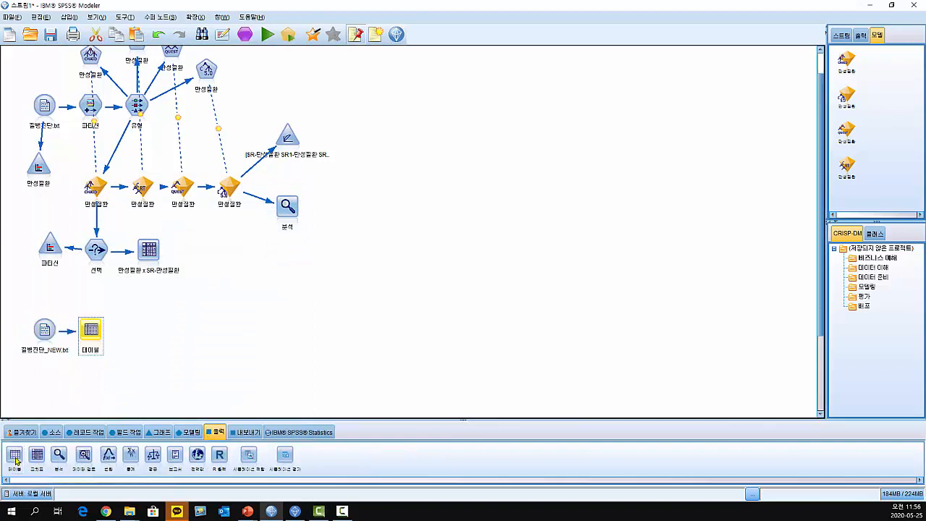
pyautogui.moveTo(102, 349); pyautogui.dragTo(48, 393)
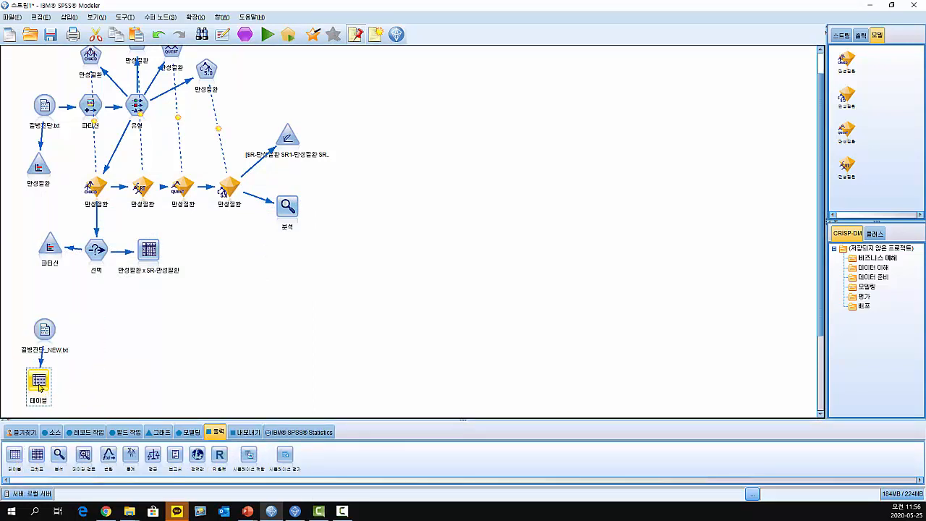
pyautogui.rightClick(42, 384)
pyautogui.click(84, 375)
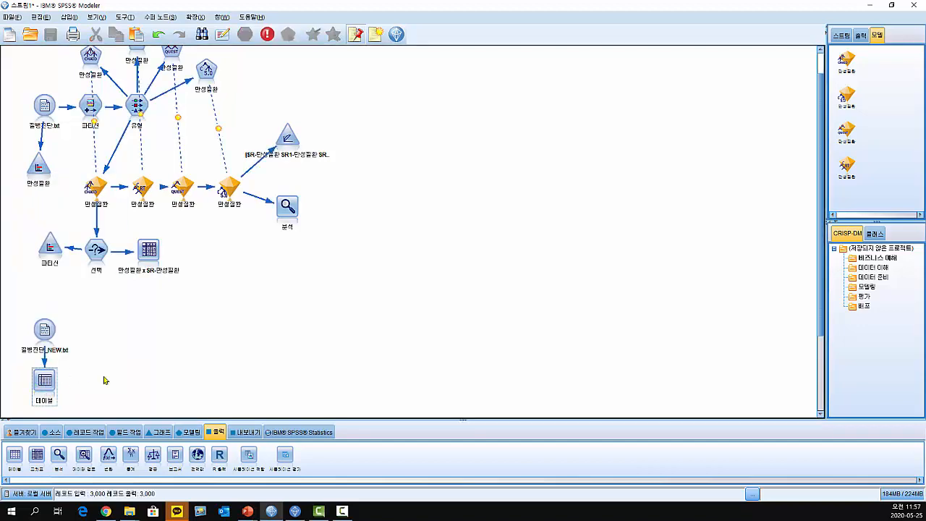
# - Enlarge the 질병진단_NEW.txt table output, review its fields and records through to the last row, and close it
pyautogui.moveTo(114, 15); pyautogui.dragTo(371, 72)
pyautogui.moveTo(507, 298); pyautogui.dragTo(595, 359)
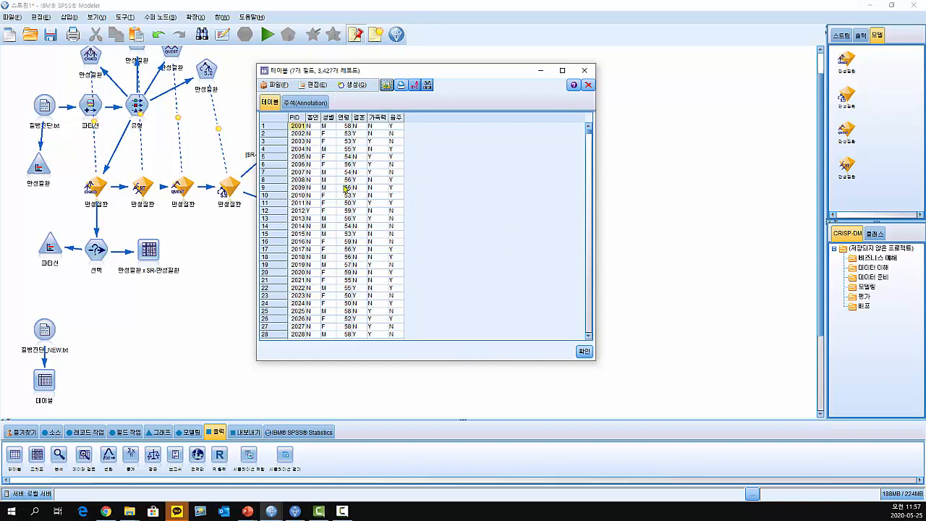
pyautogui.moveTo(589, 136); pyautogui.dragTo(600, 335)
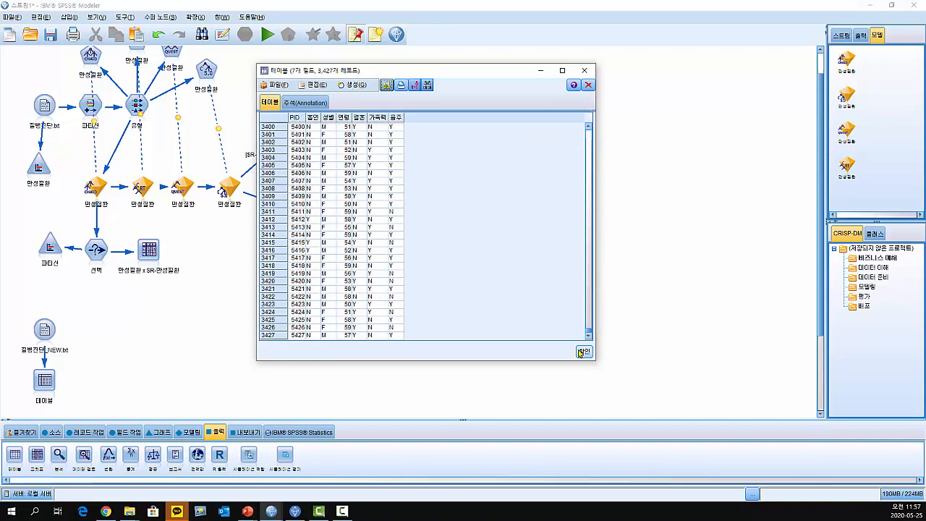
pyautogui.click(584, 351)
# - Duplicate the CHAID 만성질환 model nugget, place the copy beside the 질병진단_NEW.txt source and connect the source to it
pyautogui.click(98, 188)
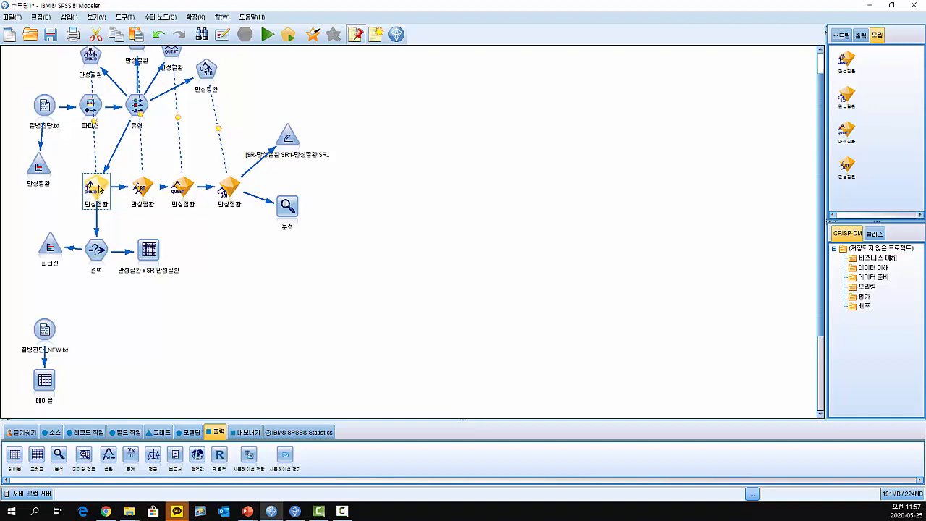
pyautogui.hotkey('ctrl', 'c')
pyautogui.hotkey('ctrl', 'v')
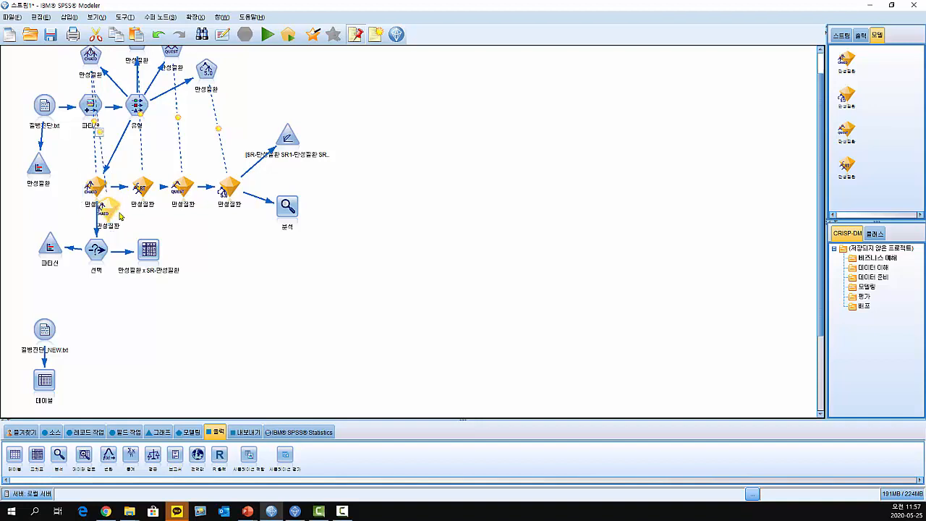
pyautogui.moveTo(113, 225); pyautogui.dragTo(109, 340)
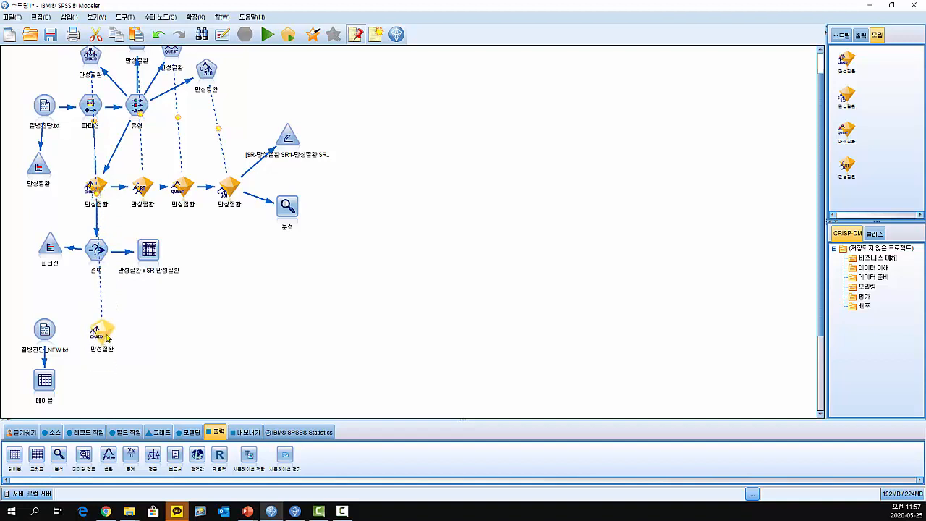
pyautogui.moveTo(45, 330); pyautogui.dragTo(108, 334)
# - Attach a Table (테이블) node to the copied CHAID nugget and run it to score the new data
pyautogui.click(110, 330)
pyautogui.doubleClick(20, 454)
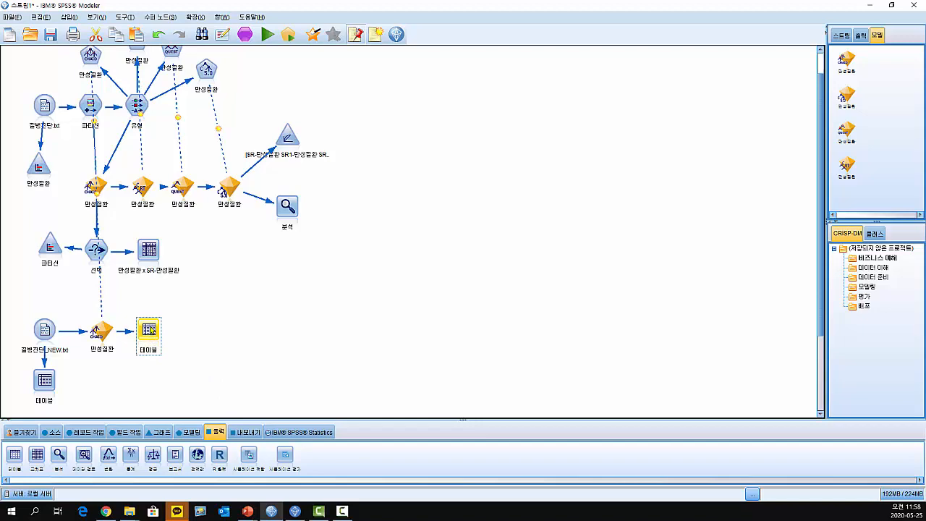
pyautogui.rightClick(151, 330)
pyautogui.click(107, 316)
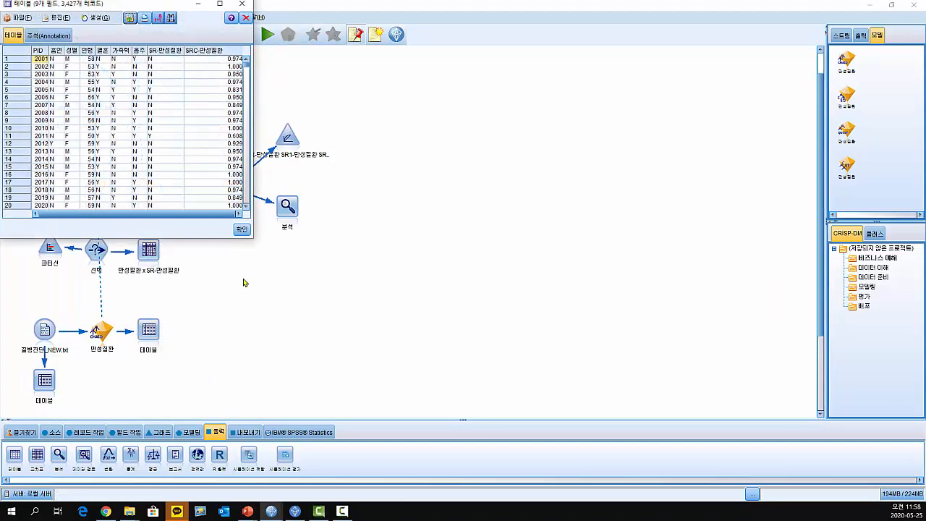
# - Examine the $R-만성질환 predictions and $RC-만성질환 confidences against 가족력 and 음주 in the scored table, and close it
pyautogui.moveTo(157, 10); pyautogui.dragTo(403, 75)
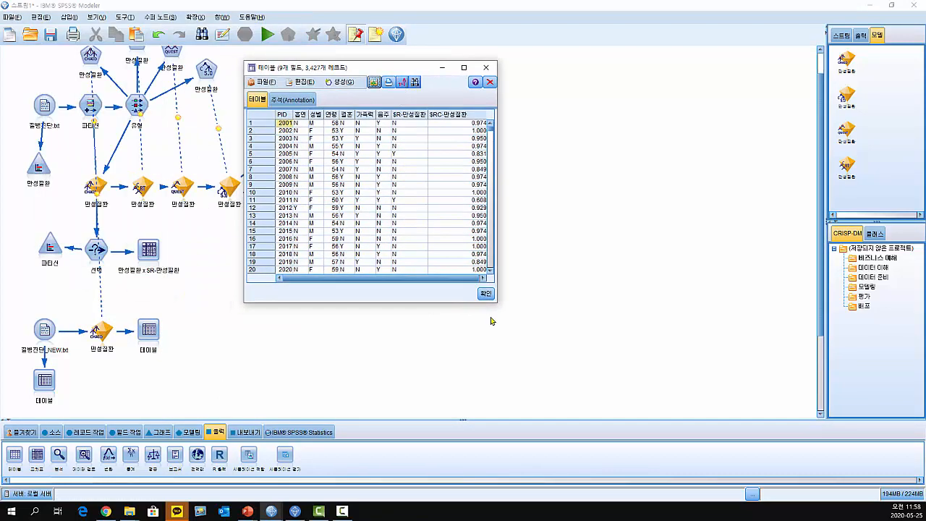
pyautogui.moveTo(495, 302); pyautogui.dragTo(538, 412)
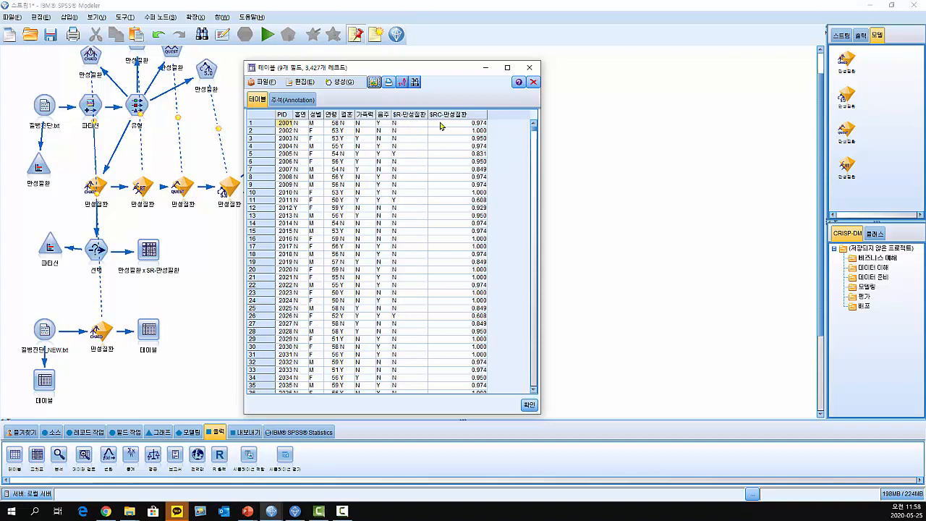
pyautogui.click(400, 124)
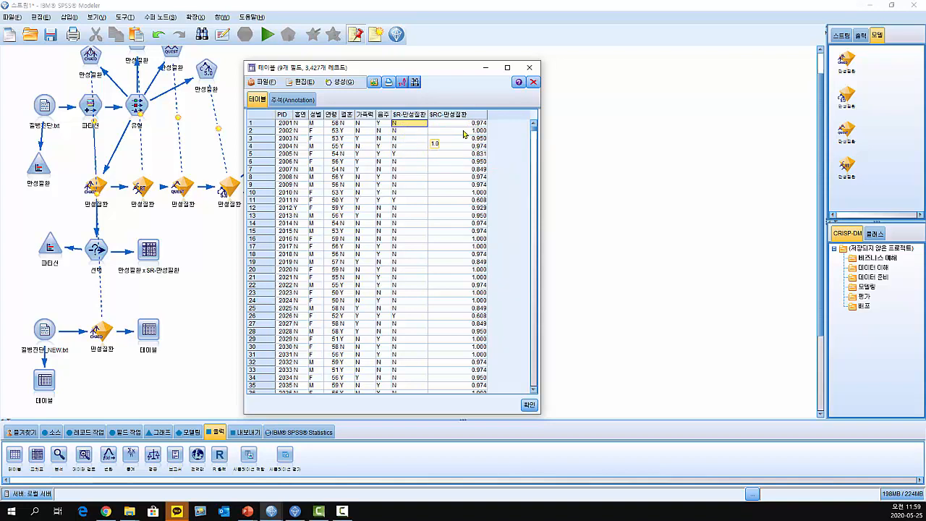
pyautogui.click(406, 155)
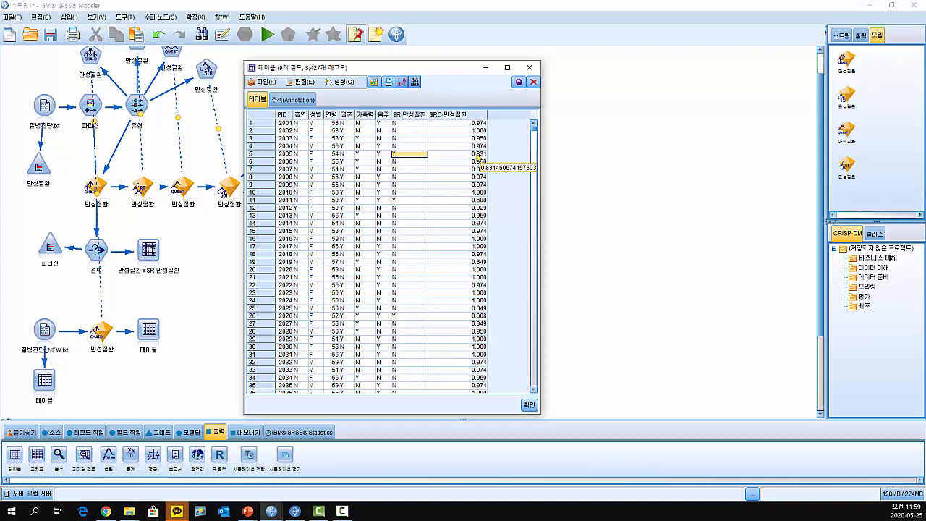
pyautogui.click(364, 155)
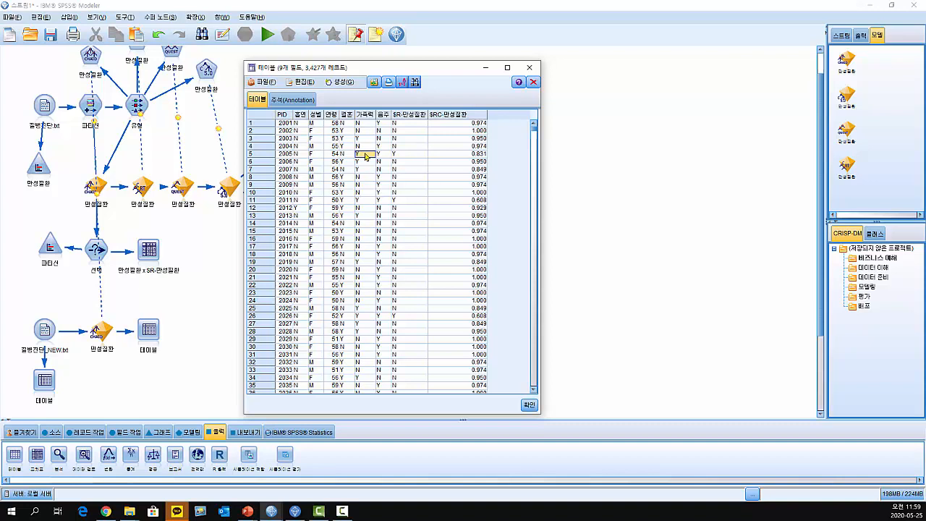
pyautogui.click(378, 155)
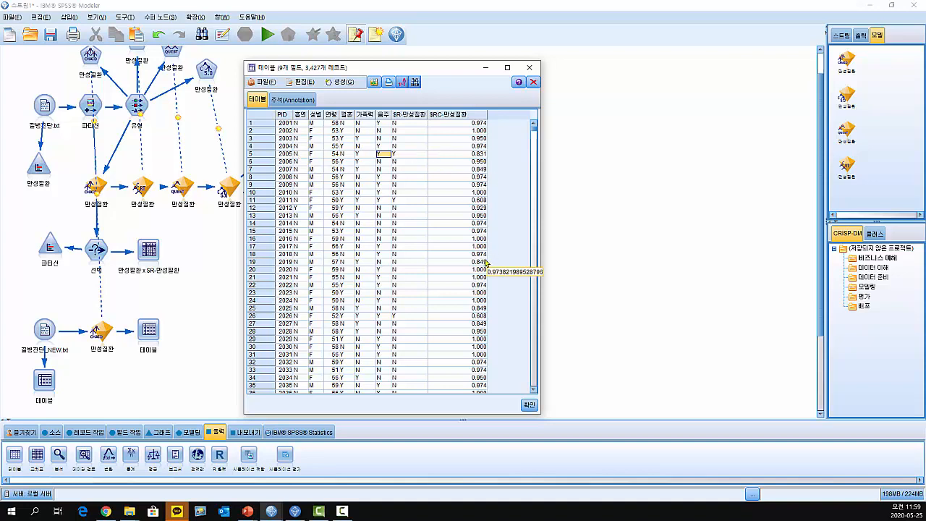
pyautogui.click(384, 270)
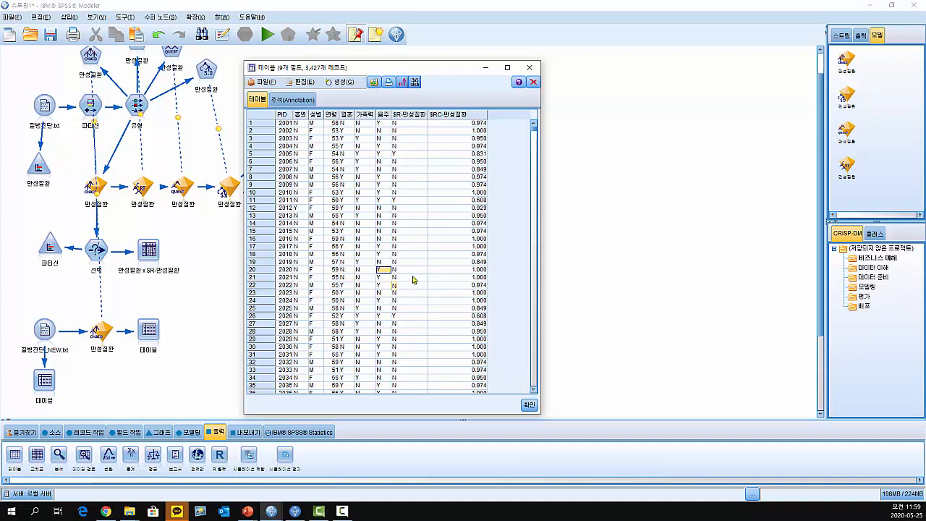
pyautogui.click(400, 315)
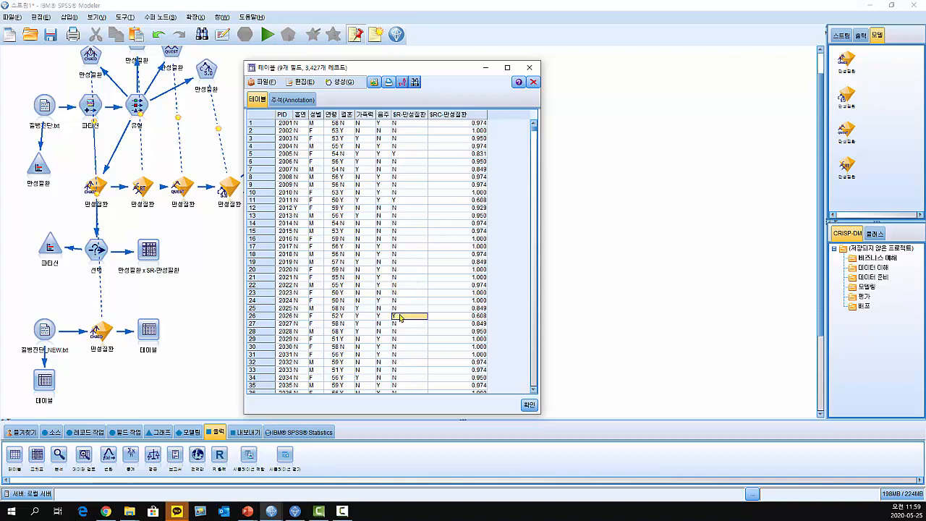
pyautogui.scroll(-4, 418, 329)
pyautogui.scroll(-11, 419, 329)
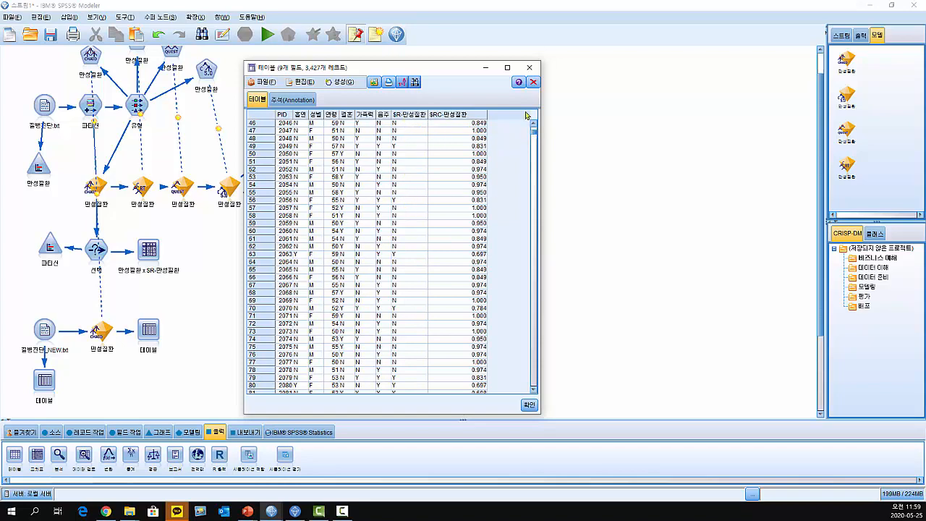
pyautogui.click(530, 67)
# - Move the scored Table node further right and insert a Sort (정렬) node between the CHAID nugget and the table
pyautogui.moveTo(156, 334); pyautogui.dragTo(238, 331)
pyautogui.click(130, 434)
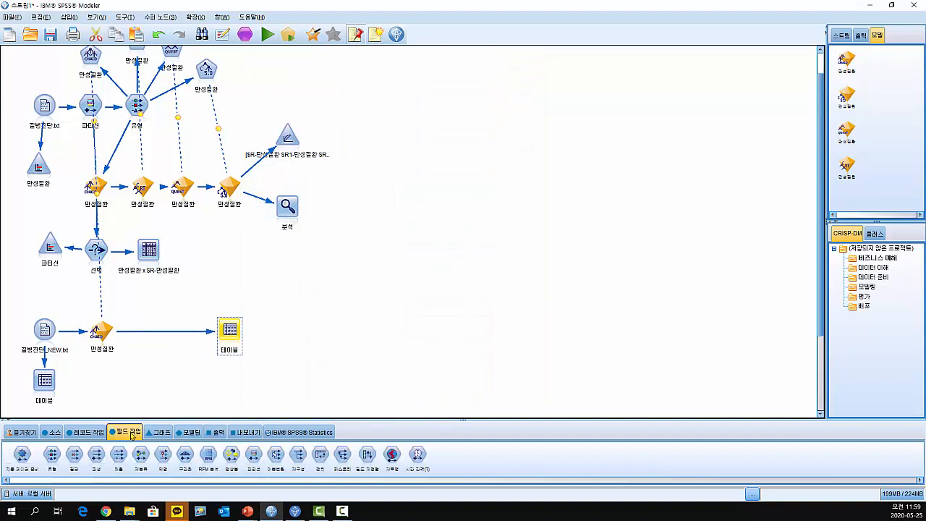
pyautogui.click(102, 432)
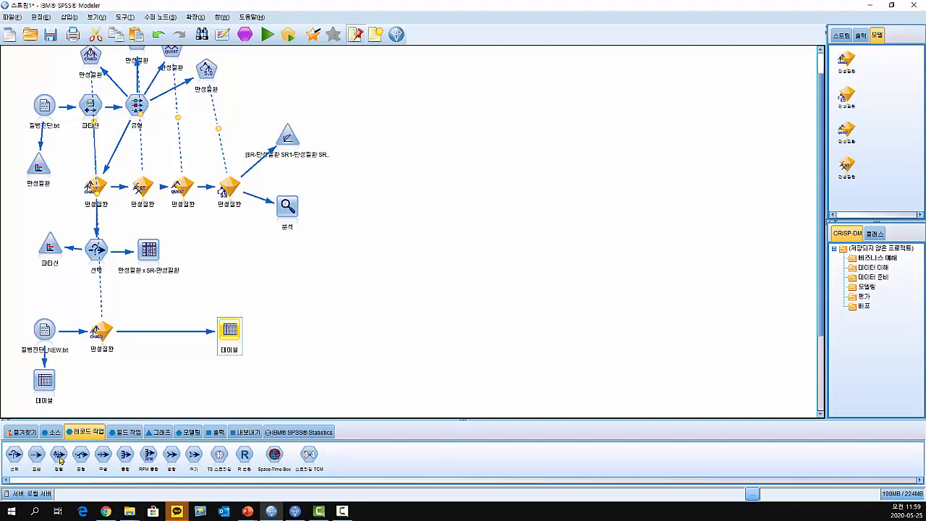
pyautogui.moveTo(70, 457); pyautogui.dragTo(160, 346)
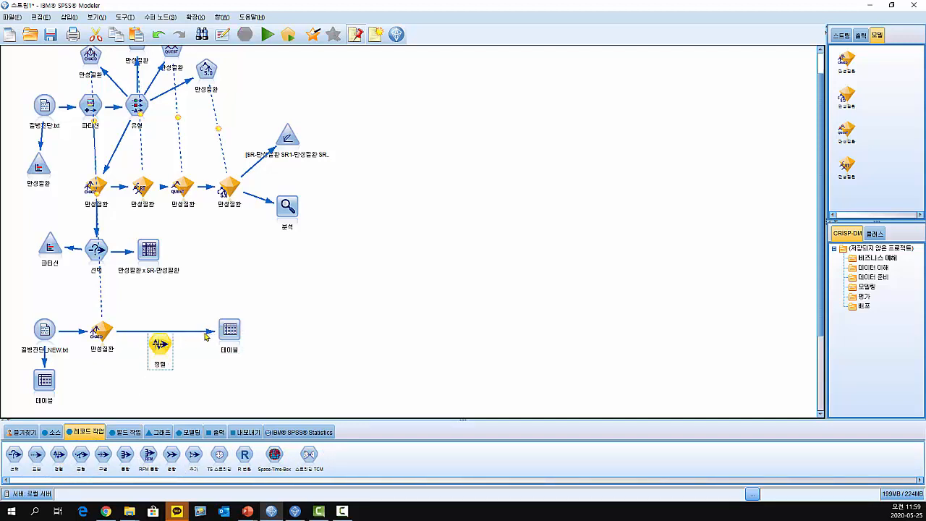
pyautogui.moveTo(209, 333); pyautogui.dragTo(161, 345)
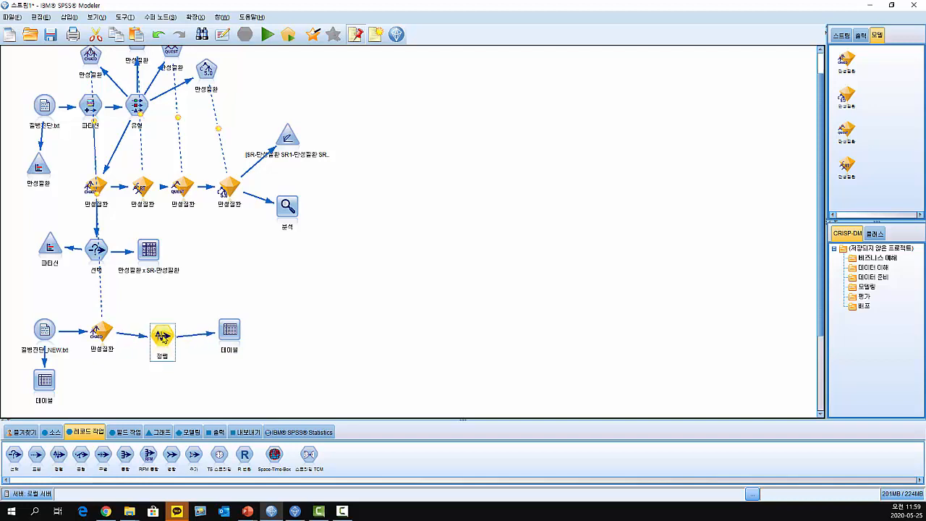
# - Add $R-만성질환 and $RC-만성질환, in that order, as the Sort node's sort fields
pyautogui.doubleClick(160, 345)
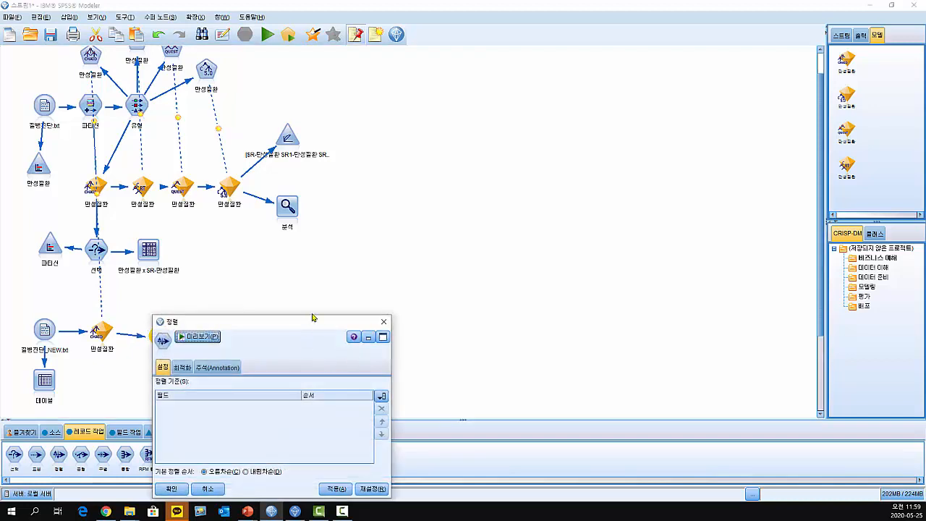
pyautogui.moveTo(311, 319); pyautogui.dragTo(361, 250)
pyautogui.click(432, 330)
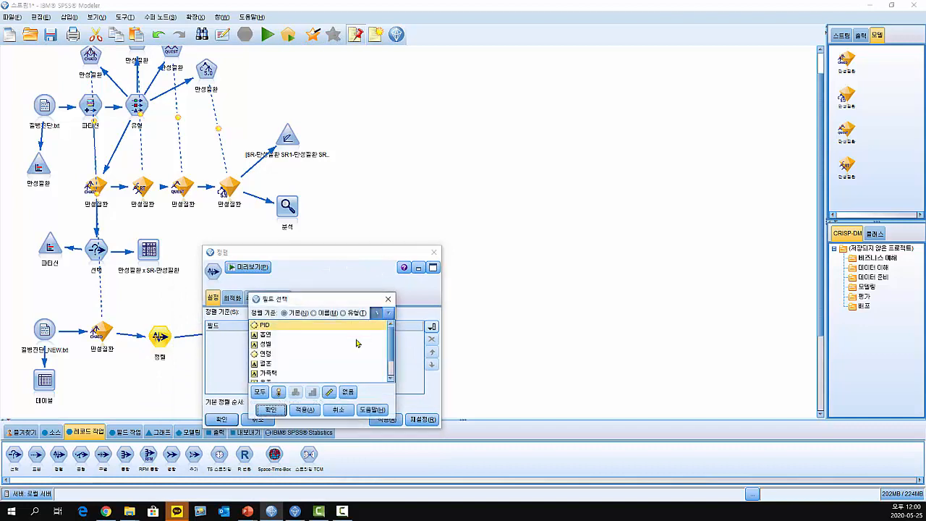
pyautogui.scroll(-3, 354, 358)
pyautogui.click(281, 369)
pyautogui.click(271, 409)
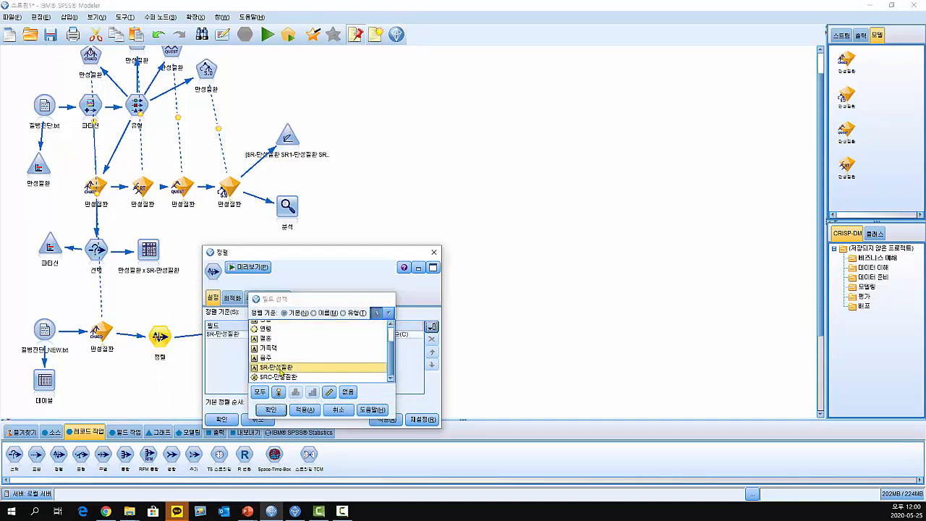
pyautogui.click(431, 327)
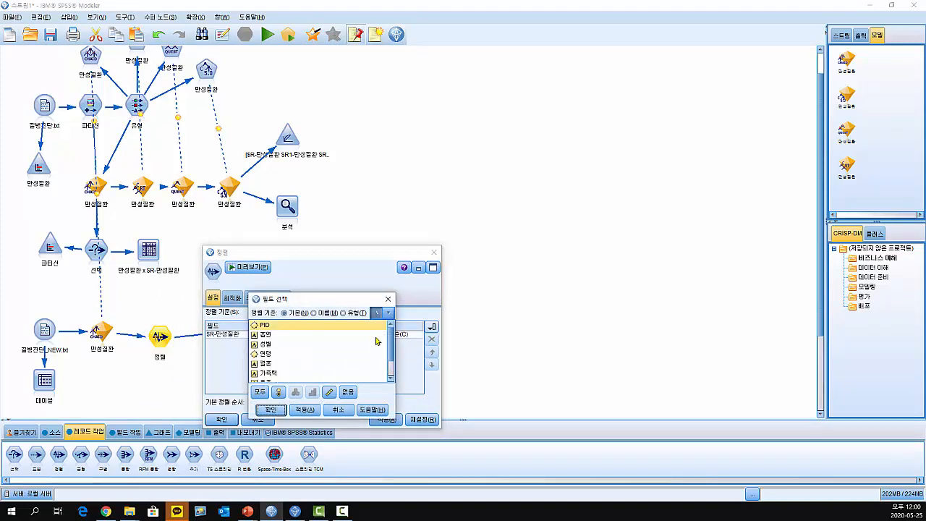
pyautogui.scroll(-3, 378, 342)
pyautogui.click(281, 378)
pyautogui.click(271, 410)
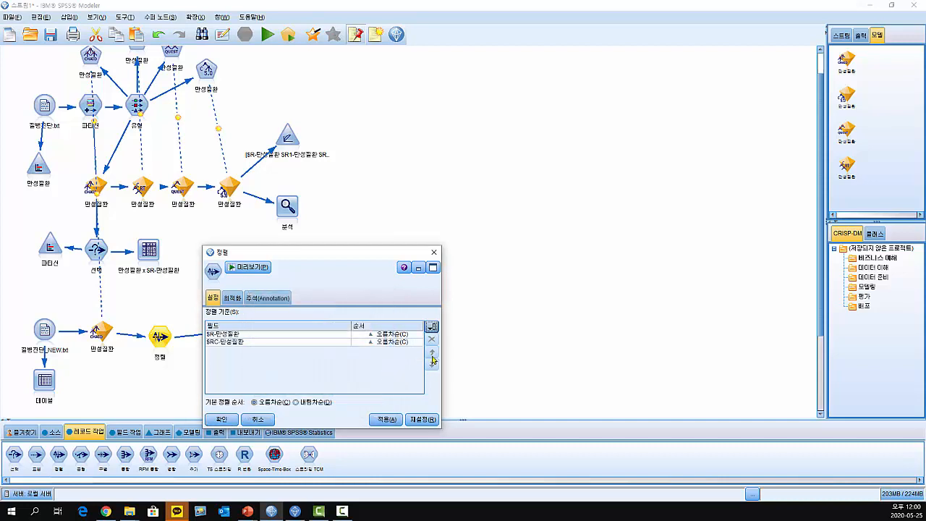
# - Set both sort fields, $RC-만성질환 and $R-만성질환, to descending order (내림차순) and accept the Sort node's settings
pyautogui.click(397, 342)
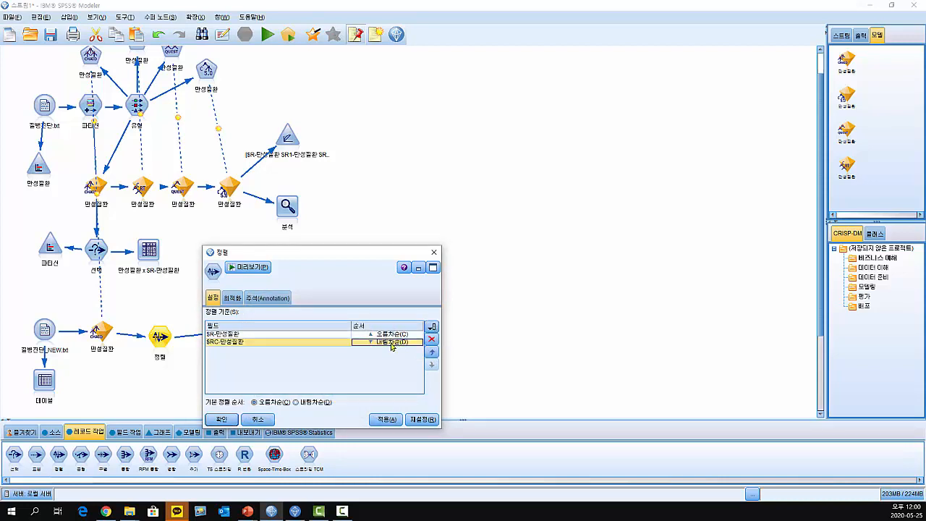
pyautogui.click(397, 335)
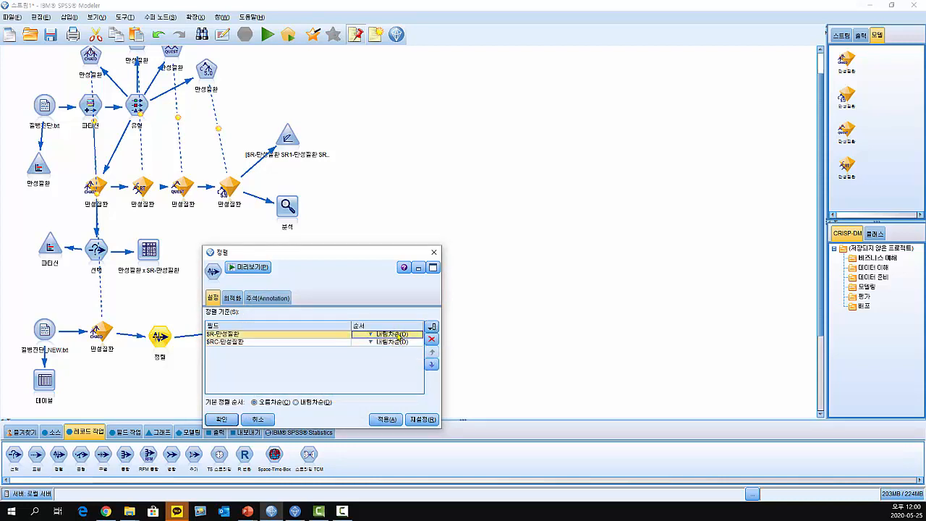
pyautogui.click(226, 423)
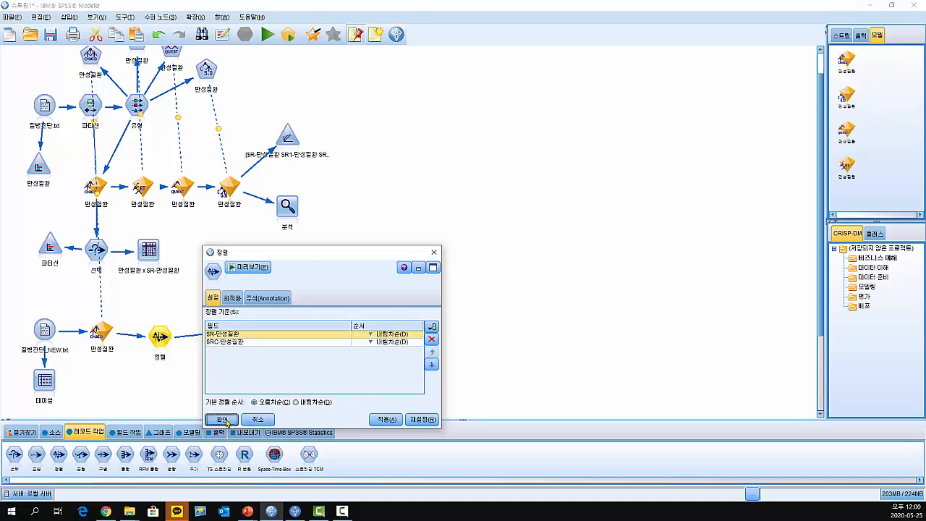
# - Run the Table node (테이블) after the Sort node, and move and enlarge its output window to show more records
pyautogui.rightClick(235, 326)
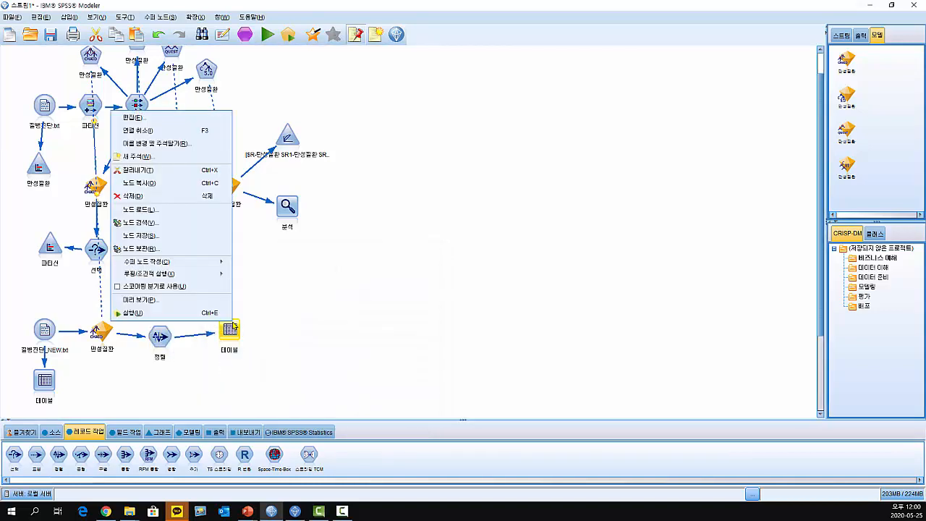
pyautogui.click(207, 313)
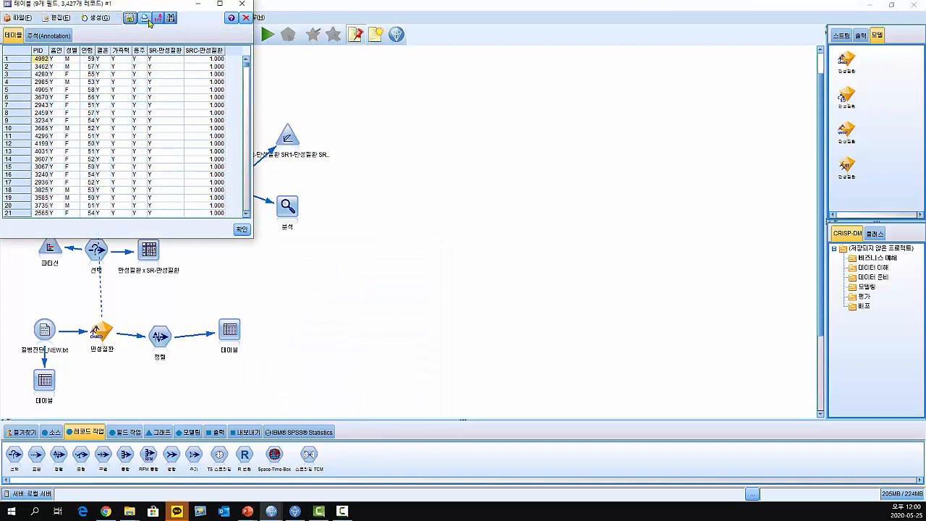
pyautogui.moveTo(143, 6); pyautogui.dragTo(469, 76)
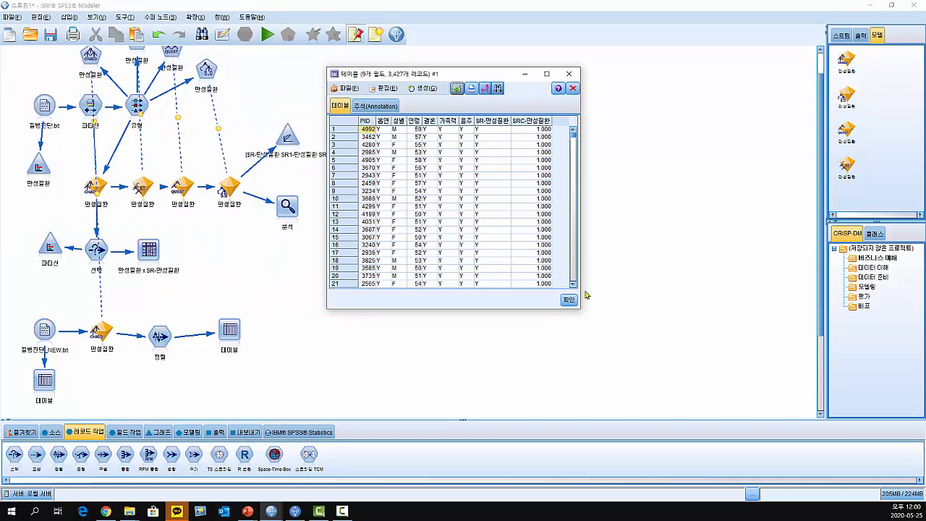
pyautogui.moveTo(583, 311); pyautogui.dragTo(693, 472)
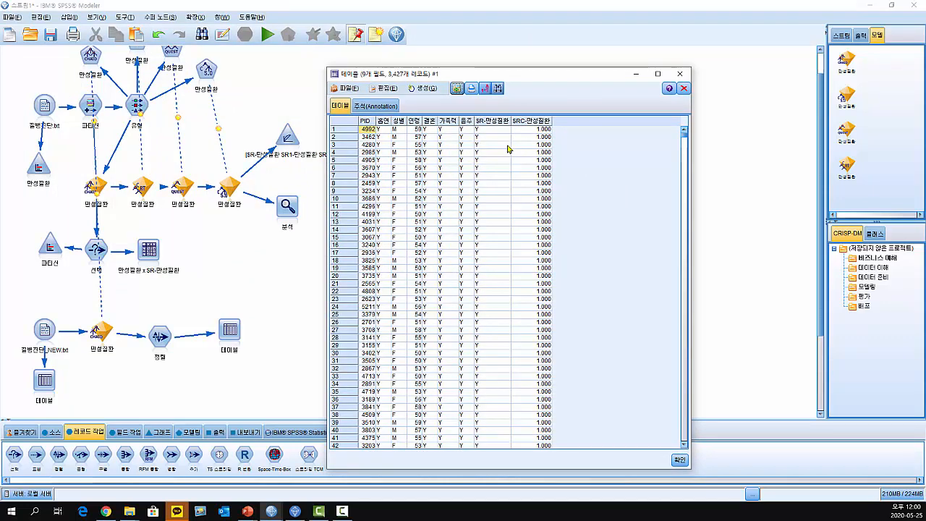
# - Examine where the $RC-만성질환 confidence first drops among the sorted Y predictions, return to the first records, and close the table
pyautogui.scroll(-3, 503, 148)
pyautogui.scroll(-5, 503, 148)
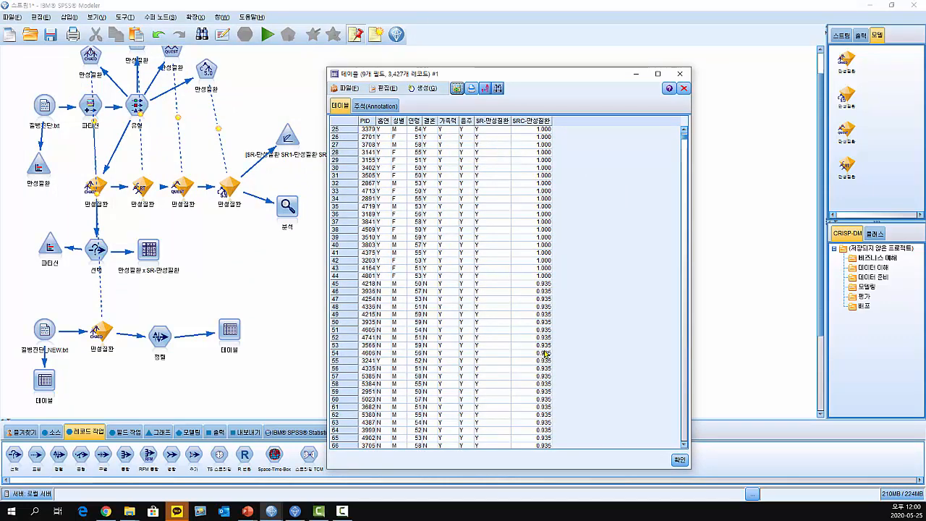
pyautogui.click(526, 275)
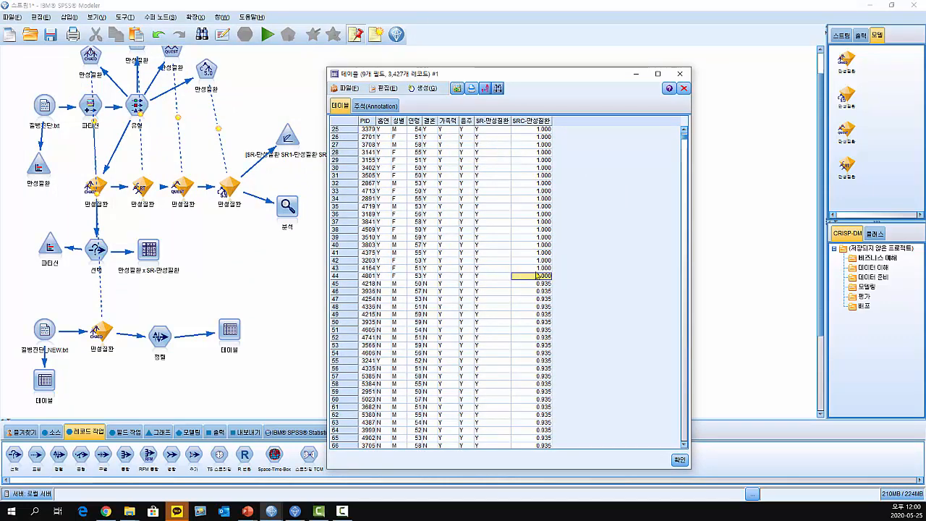
pyautogui.scroll(3, 550, 187)
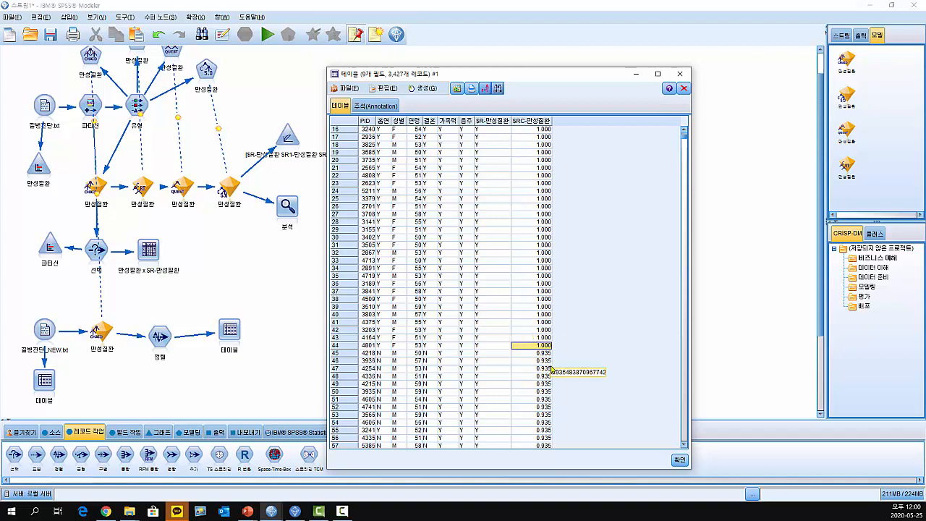
pyautogui.scroll(-4, 576, 360)
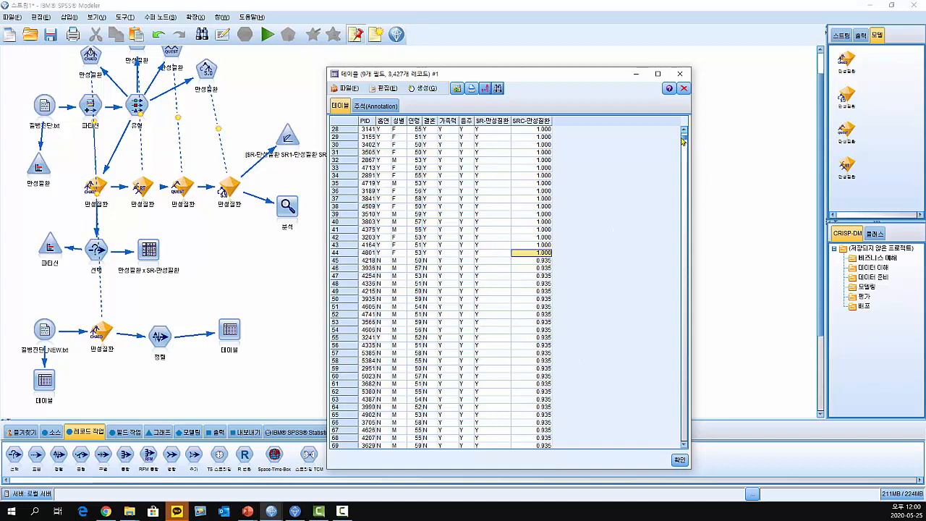
pyautogui.moveTo(684, 138)
pyautogui.mouseDown()
pyautogui.moveTo(686, 171)
pyautogui.moveTo(684, 123)
pyautogui.mouseUp()
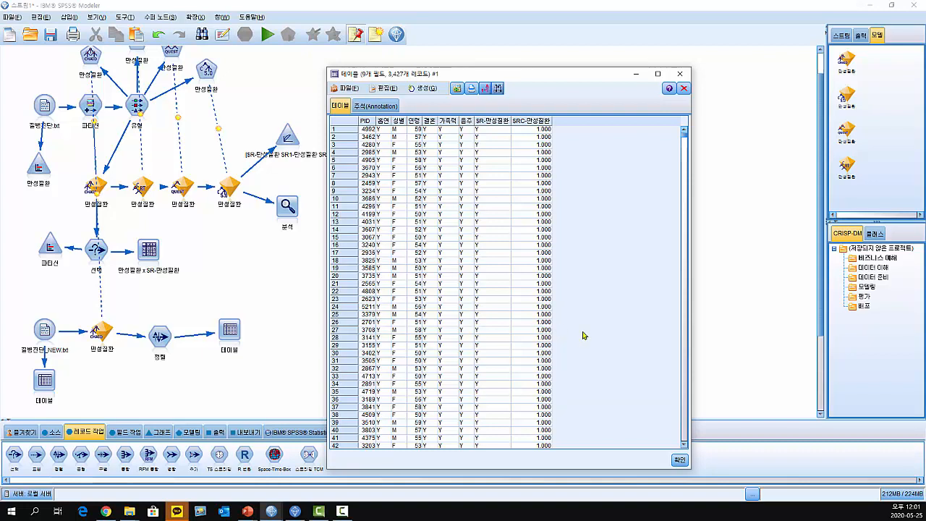
pyautogui.click(679, 73)
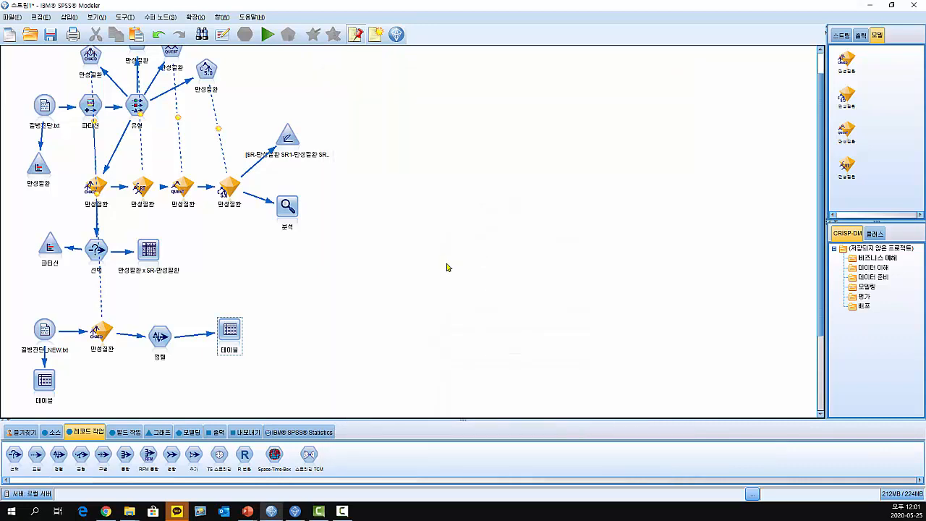